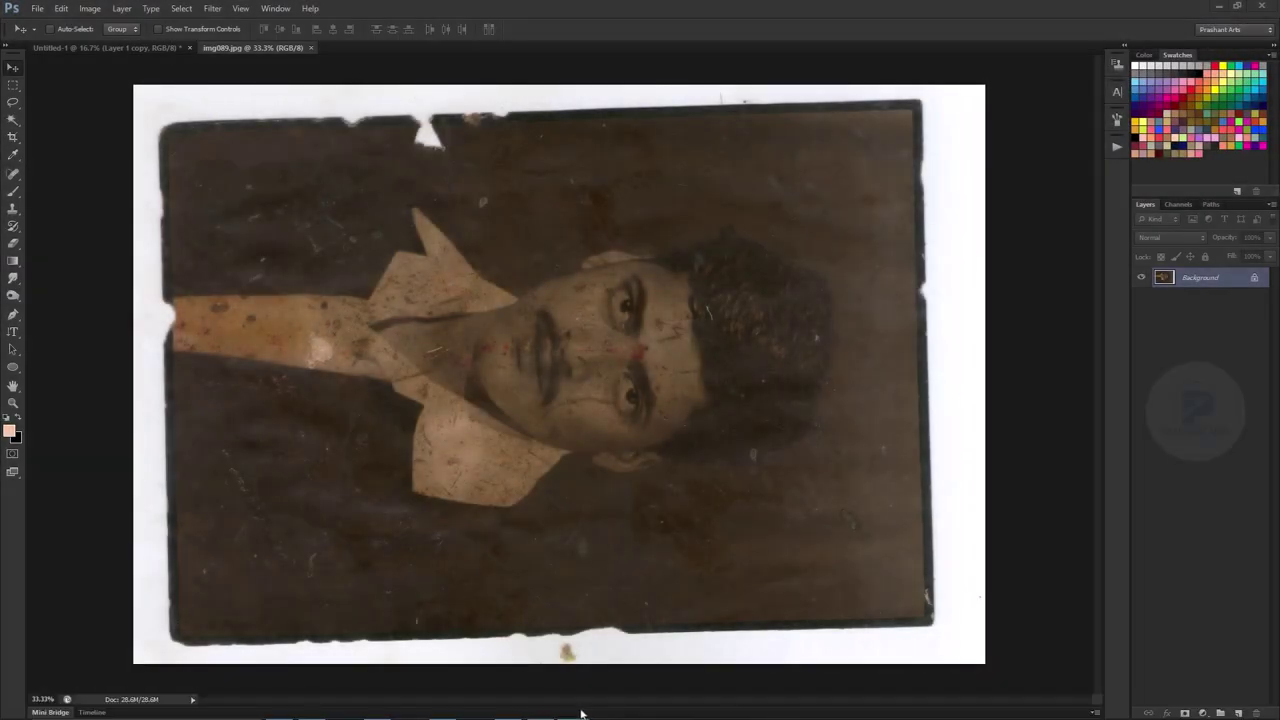
Step: Rotate the scanned portrait 90° counter-clockwise so it stands upright, fitted on screen
click(89, 9)
mouse_move(114, 130)
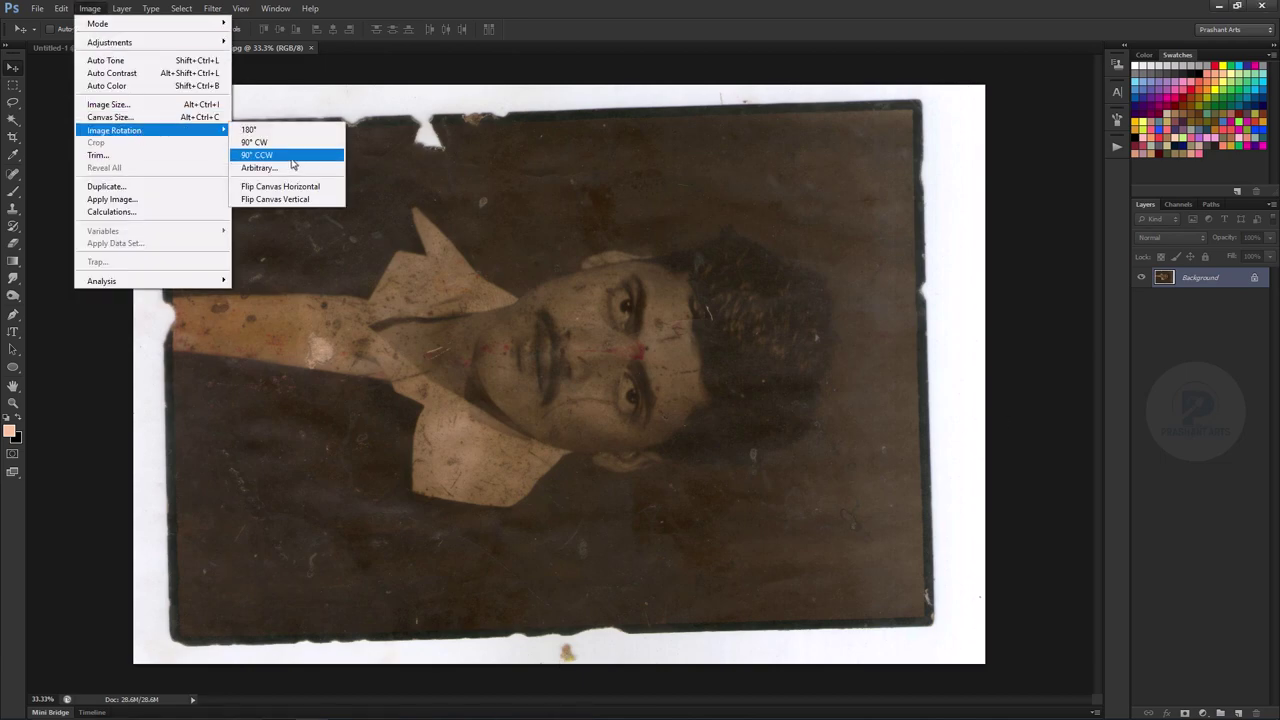
click(292, 157)
key(ctrl+0)
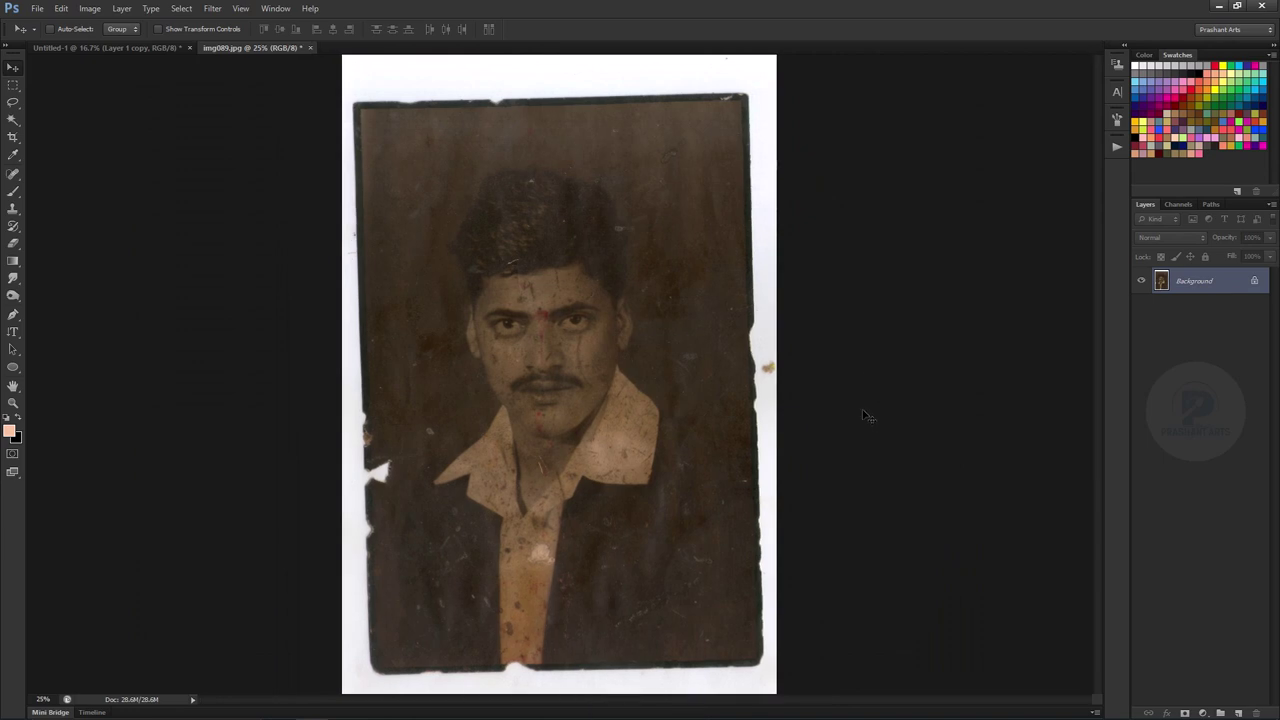
Step: Perspective-crop the photo to its four dark-border corners, straightening it and removing the white margin
right_click(13, 139)
click(75, 151)
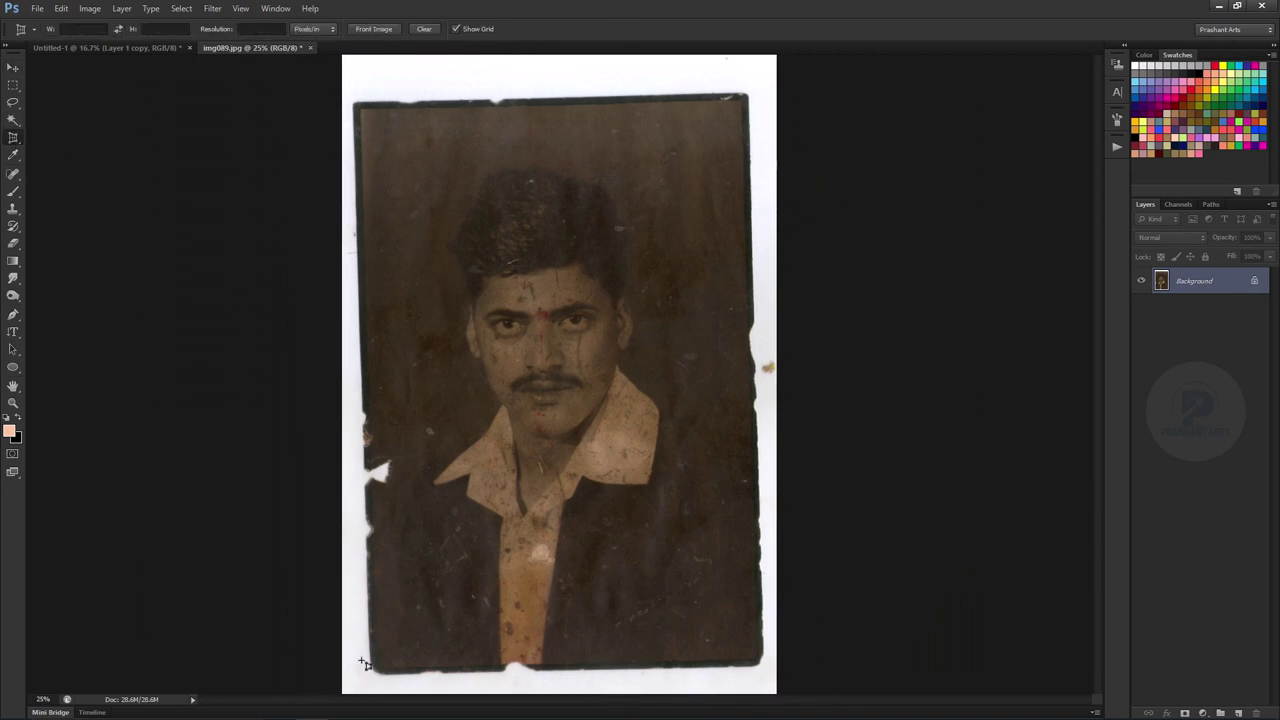
click(351, 100)
click(747, 95)
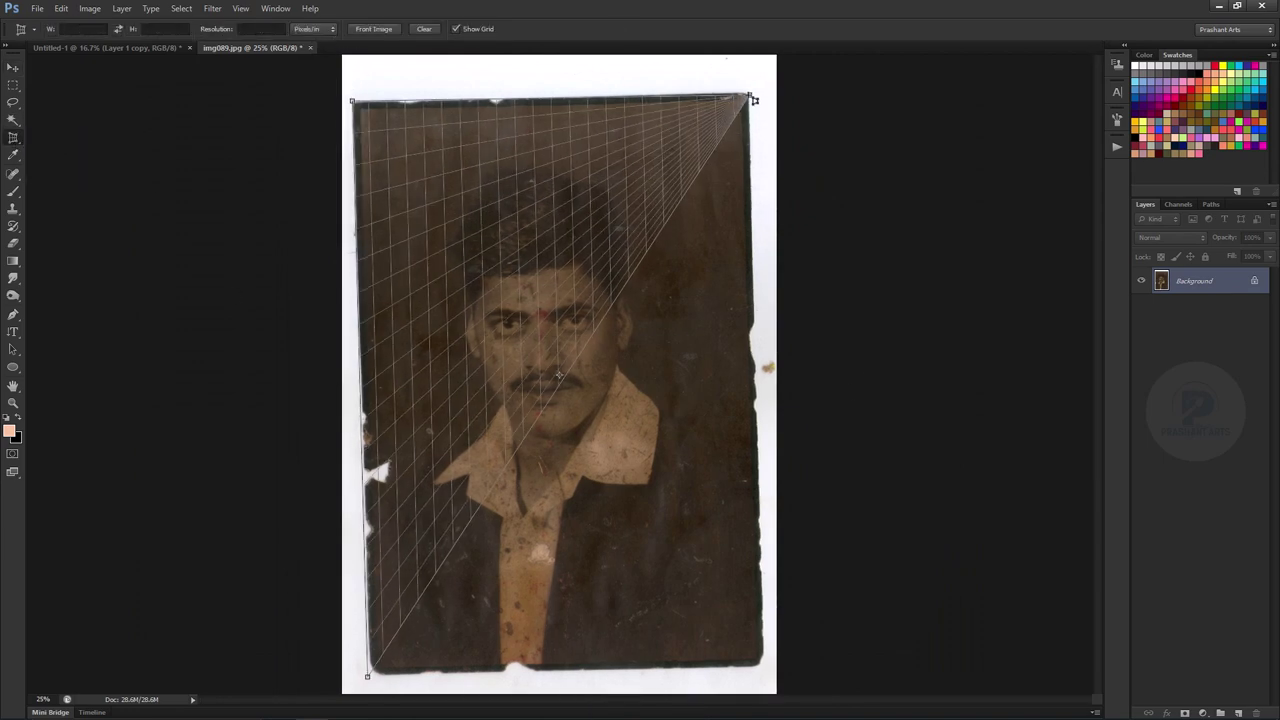
click(762, 663)
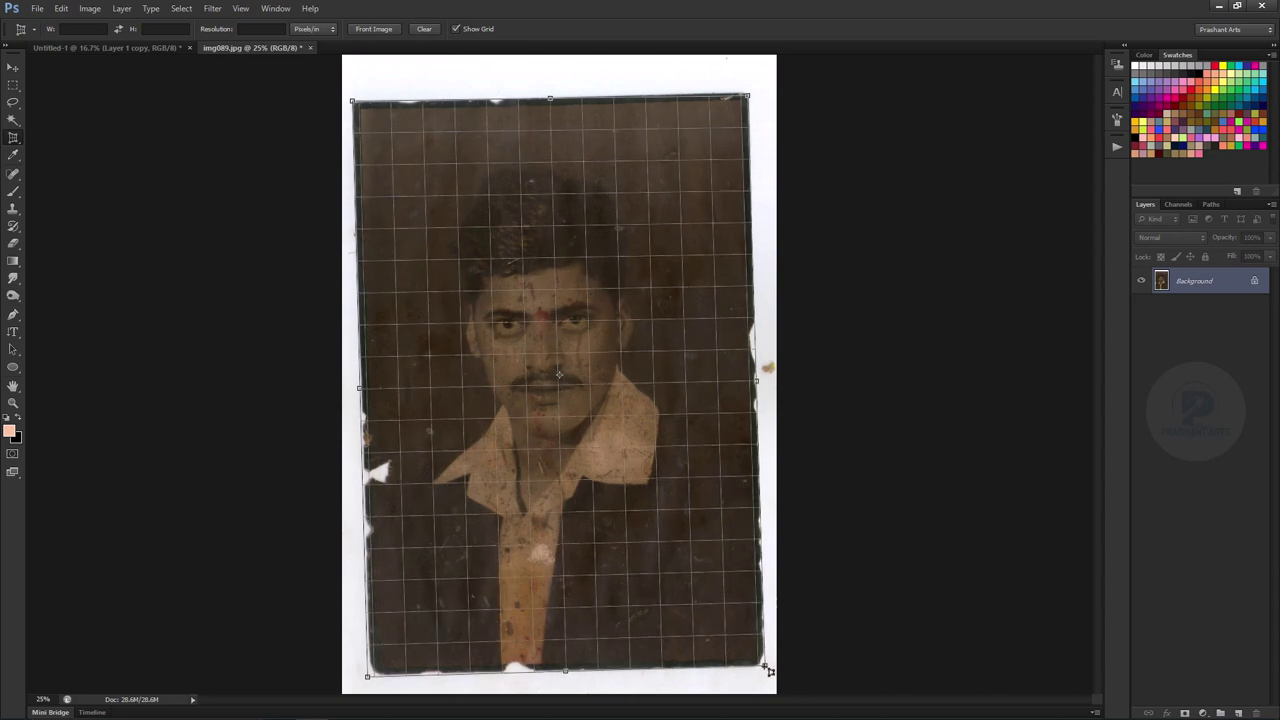
drag(368, 680, 371, 673)
click(672, 30)
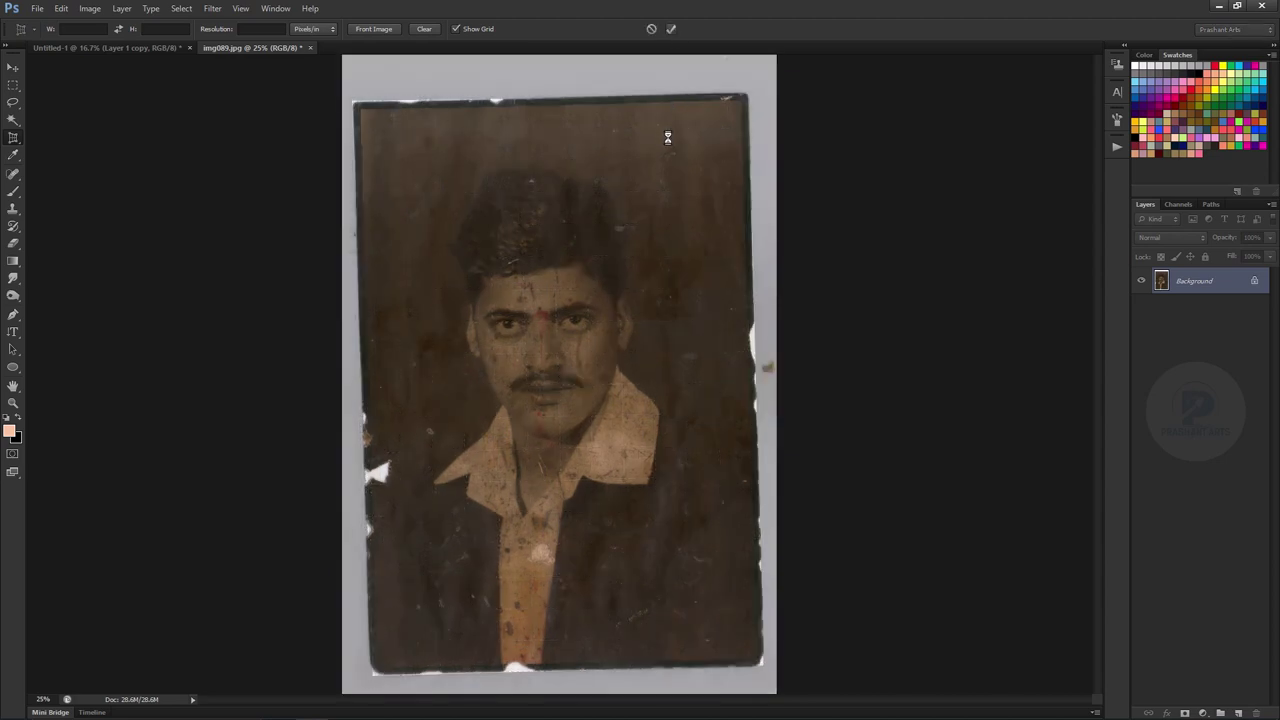
Step: Run the recorded Actions panel action that creates a new grey portrait document
click(14, 68)
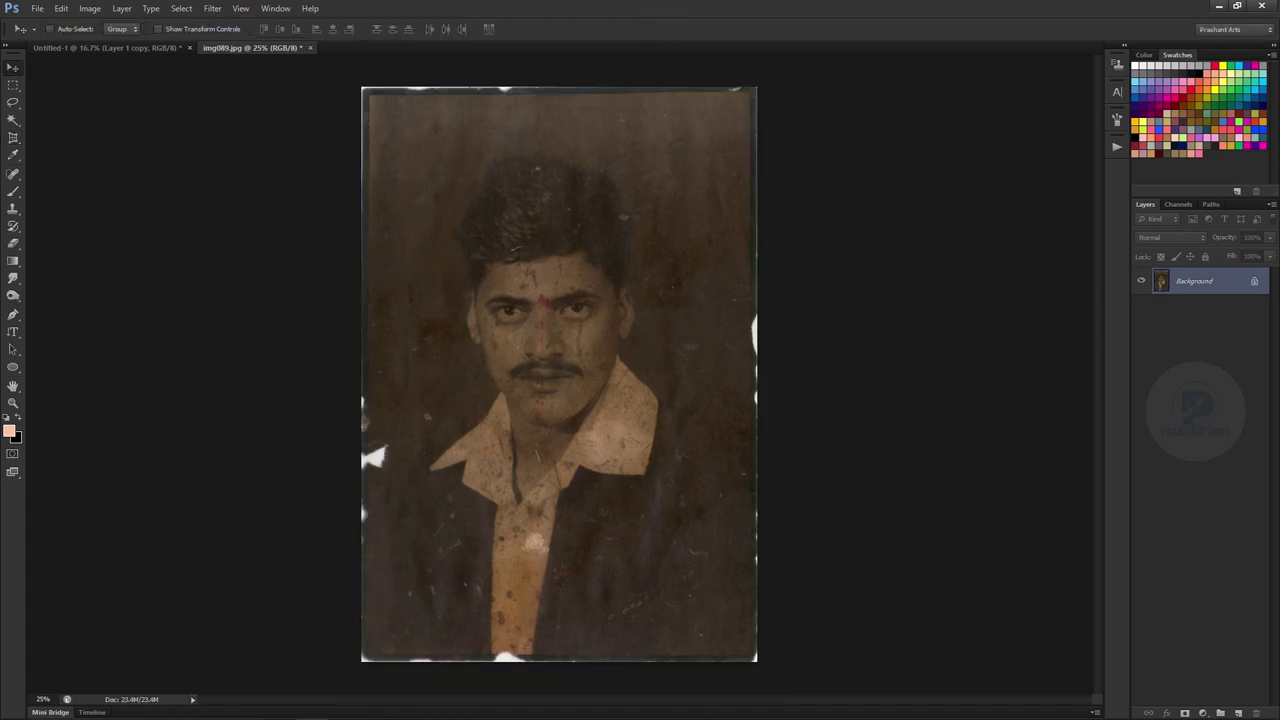
click(1117, 147)
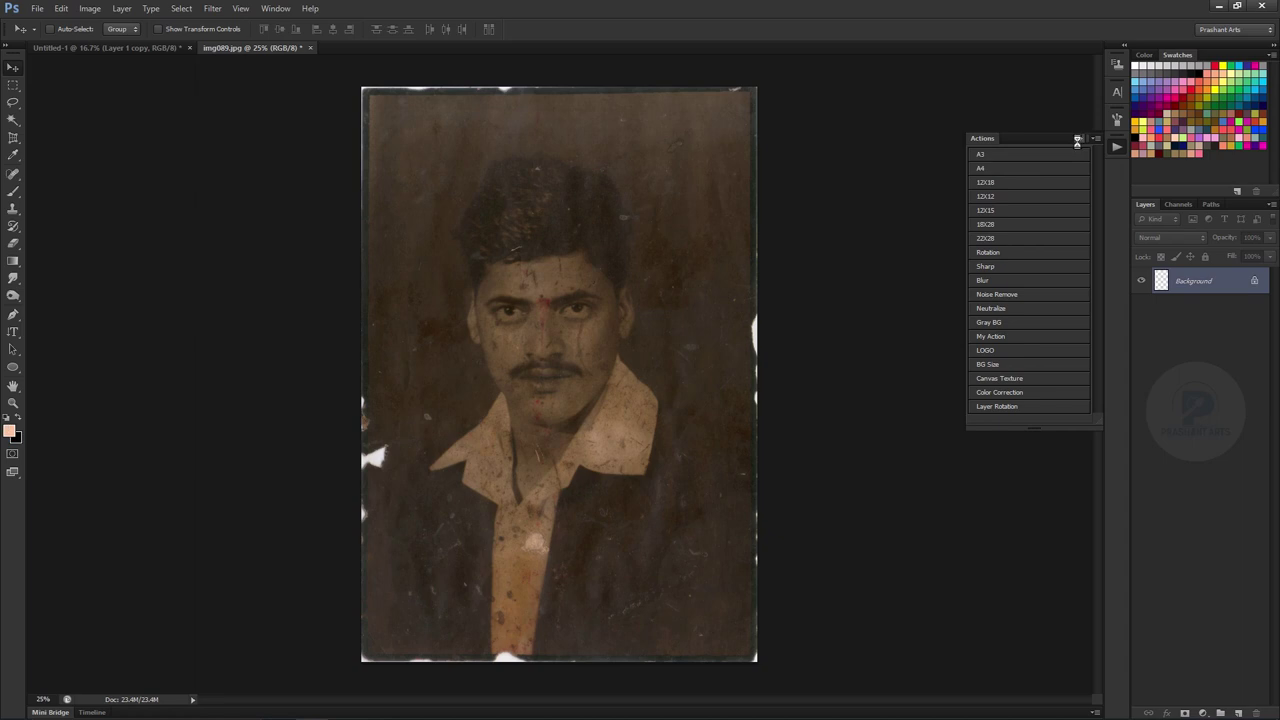
click(1028, 241)
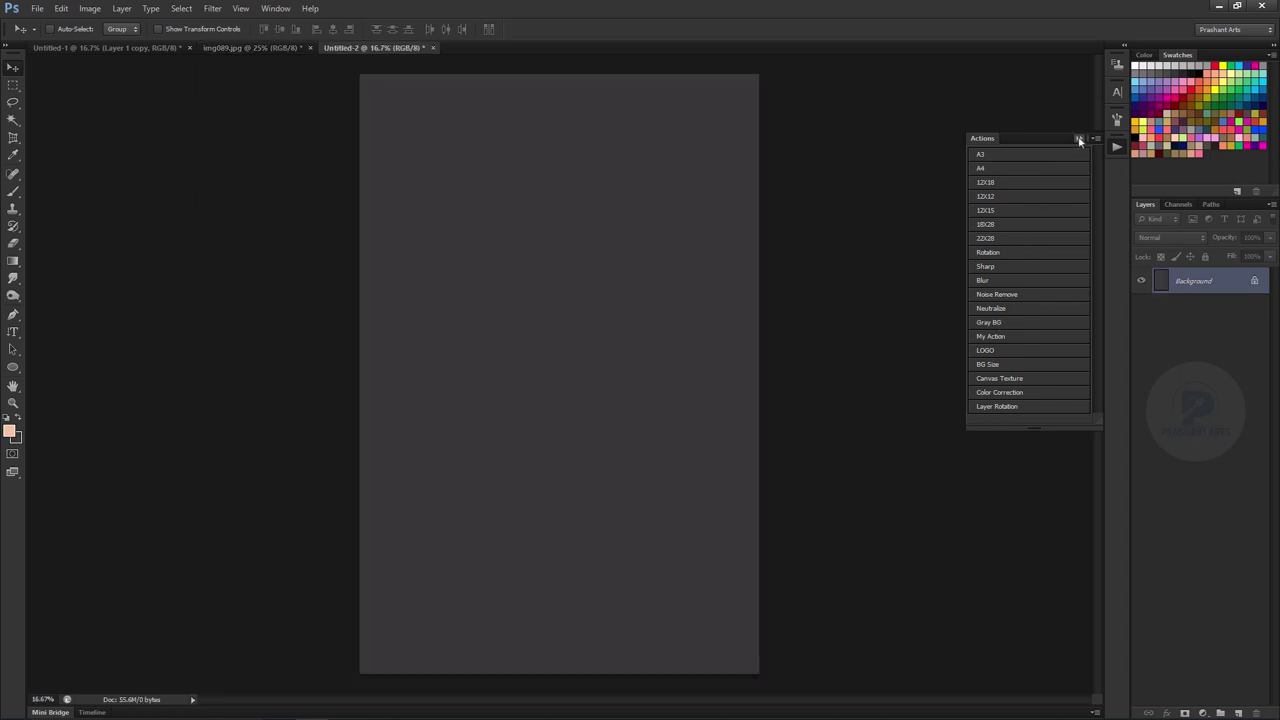
click(1079, 140)
Step: Move the cropped photo into the new document and scale it up to fill the canvas
click(250, 47)
mouse_move(405, 49)
mouse_down()
mouse_move(508, 527)
mouse_move(508, 584)
mouse_up()
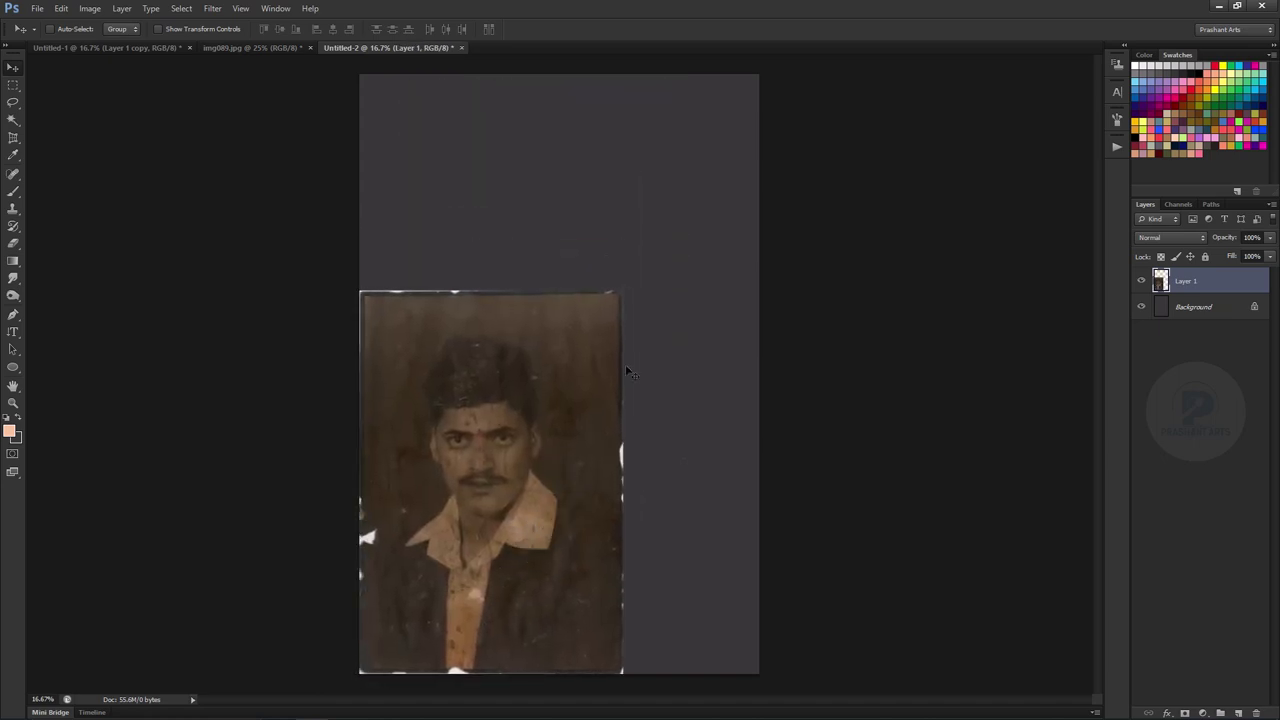
key(ctrl+t)
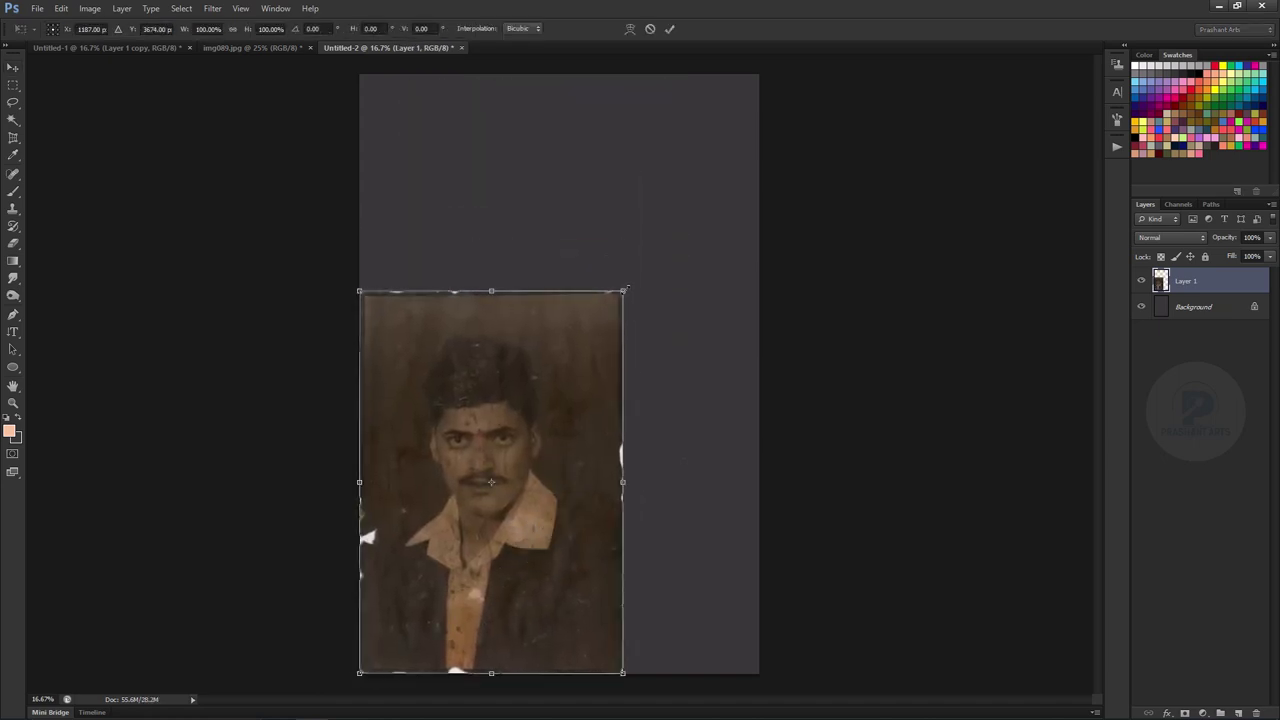
drag(621, 292, 646, 256)
drag(696, 216, 783, 105)
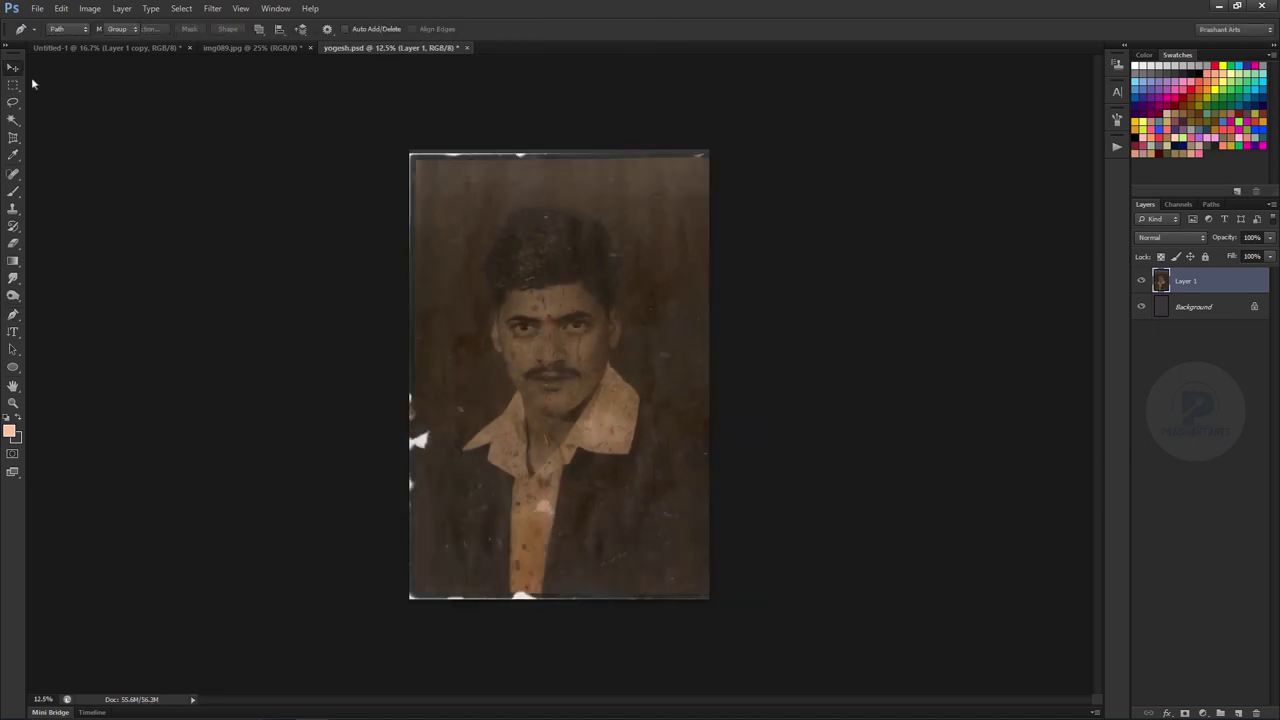
Step: Duplicate the photo layer and desaturate the copy to -100 saturation
key(ctrl+j)
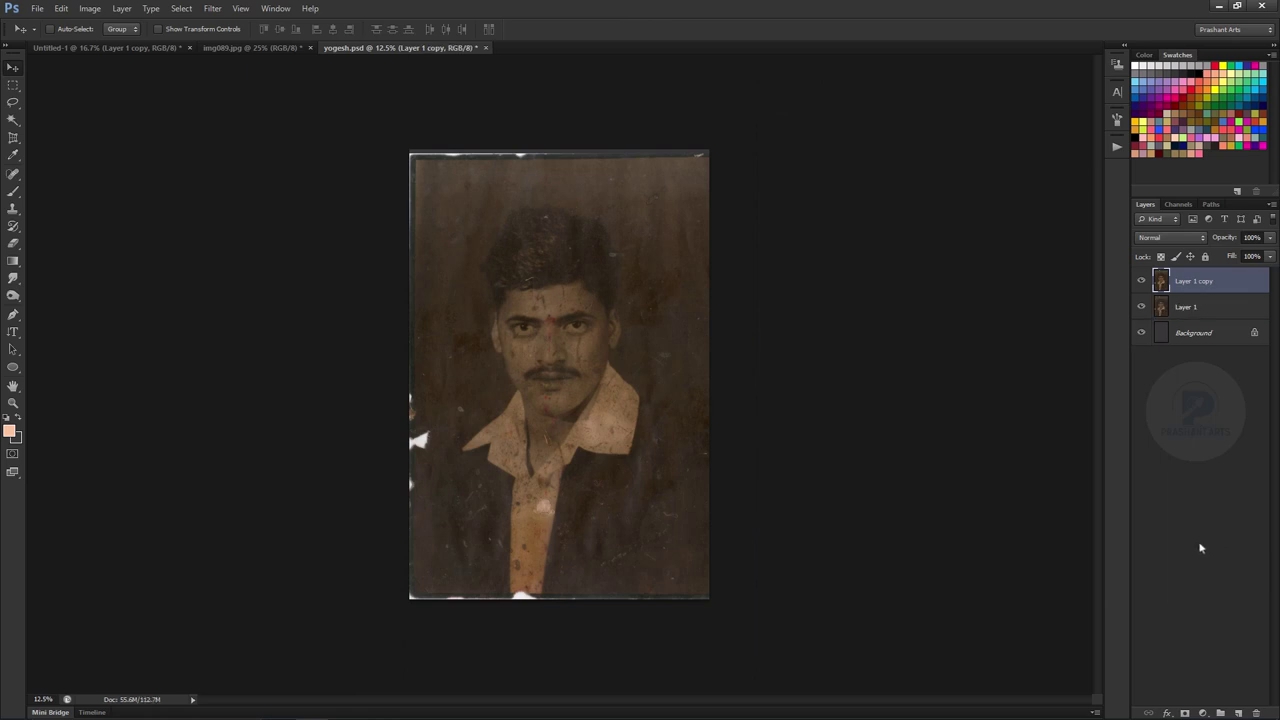
key(ctrl+u)
drag(1057, 597, 921, 614)
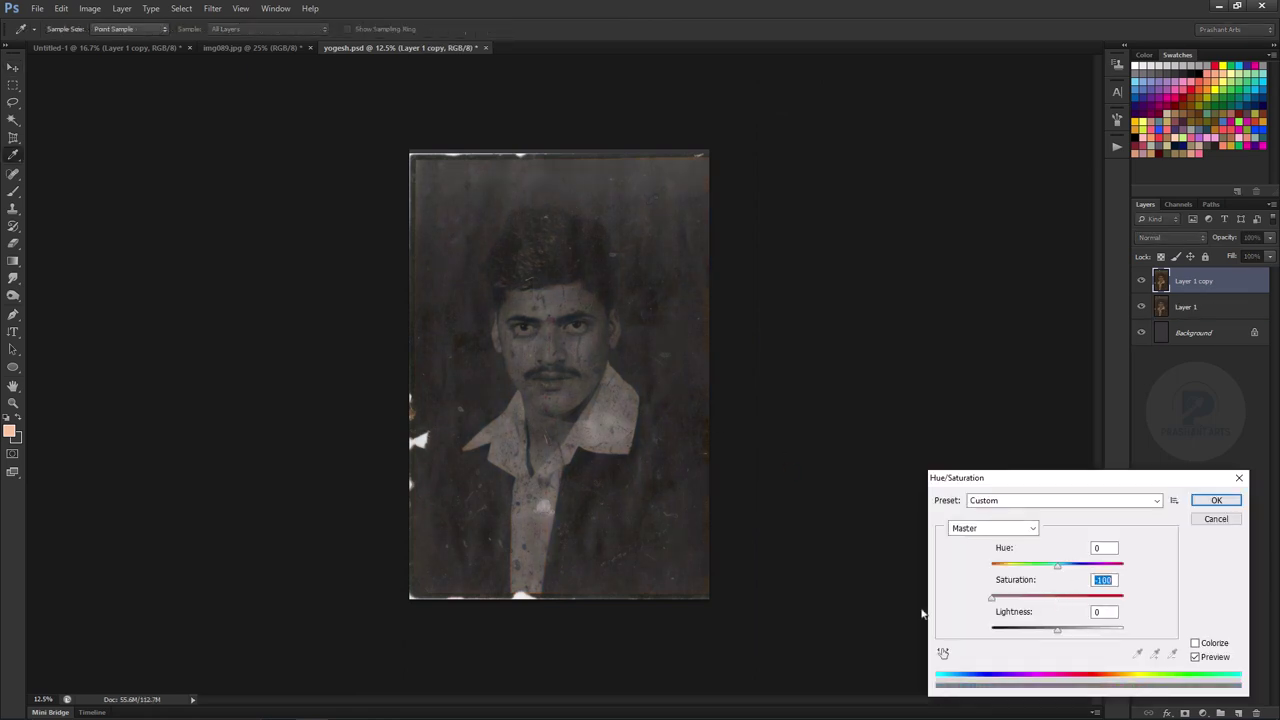
key(Return)
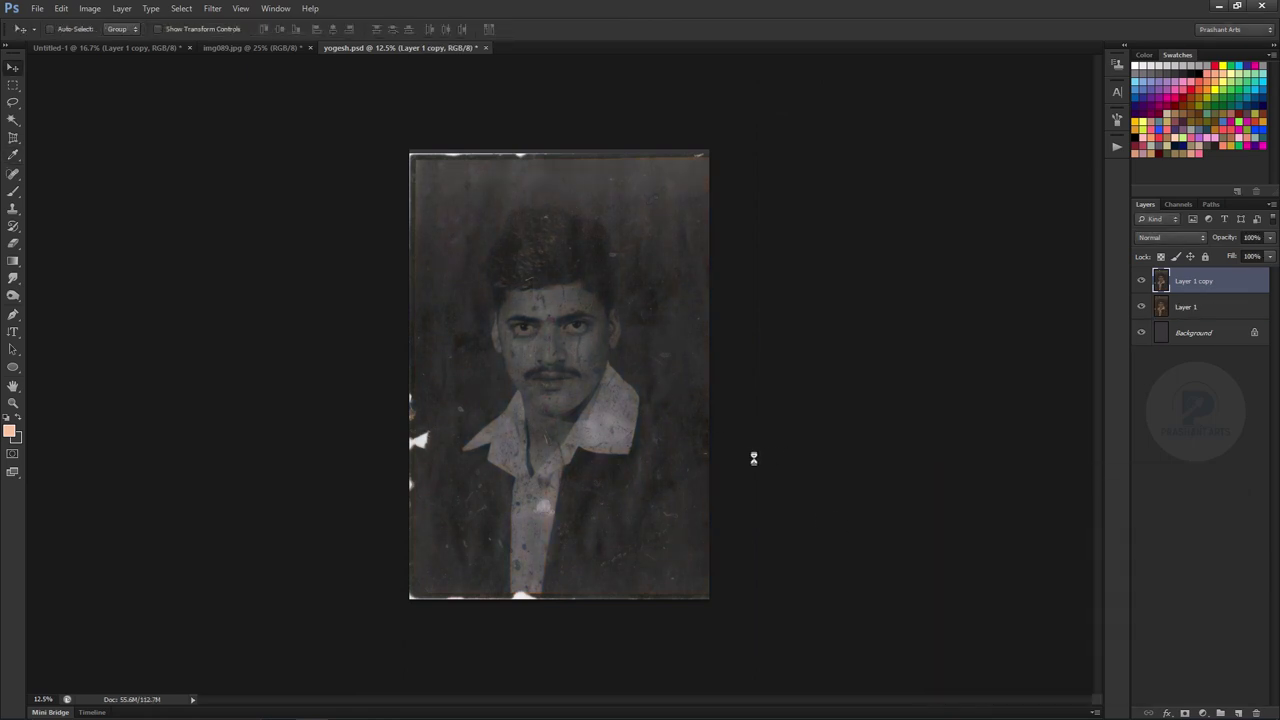
Step: Apply Levels with input values 26 and 127 to boost the copy's contrast
key(ctrl+l)
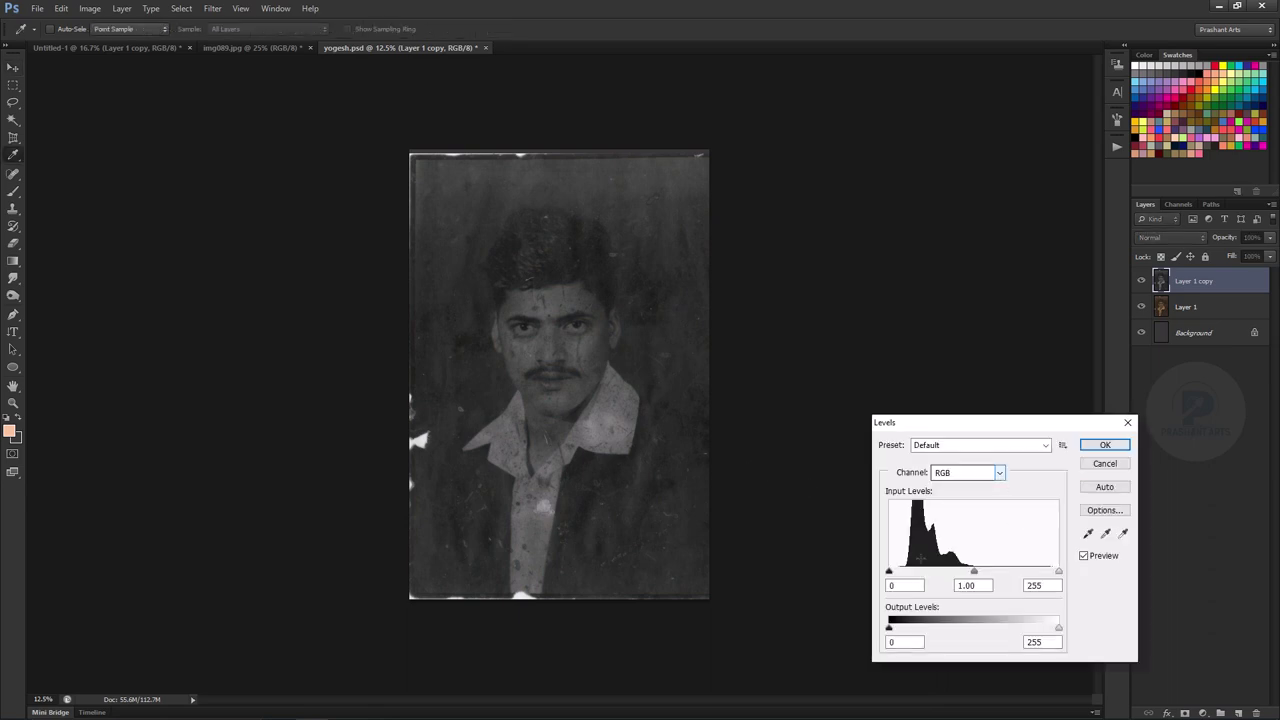
drag(903, 576, 909, 575)
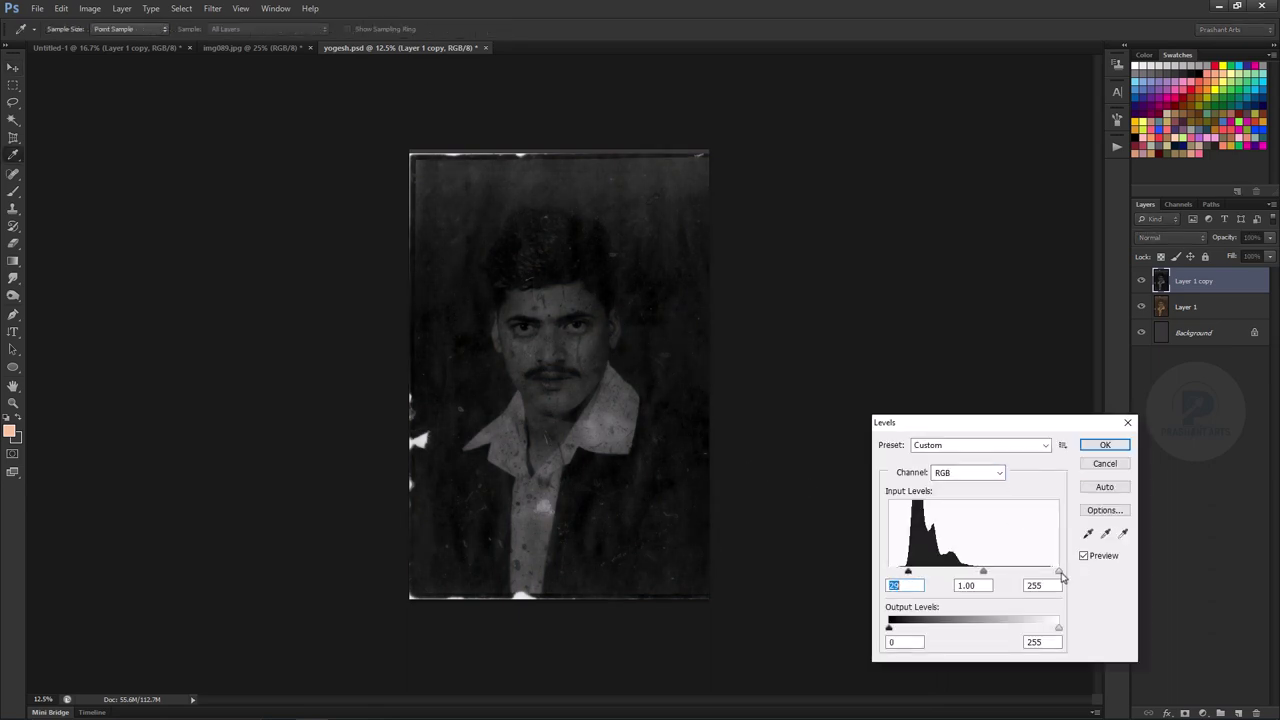
drag(1057, 573, 976, 574)
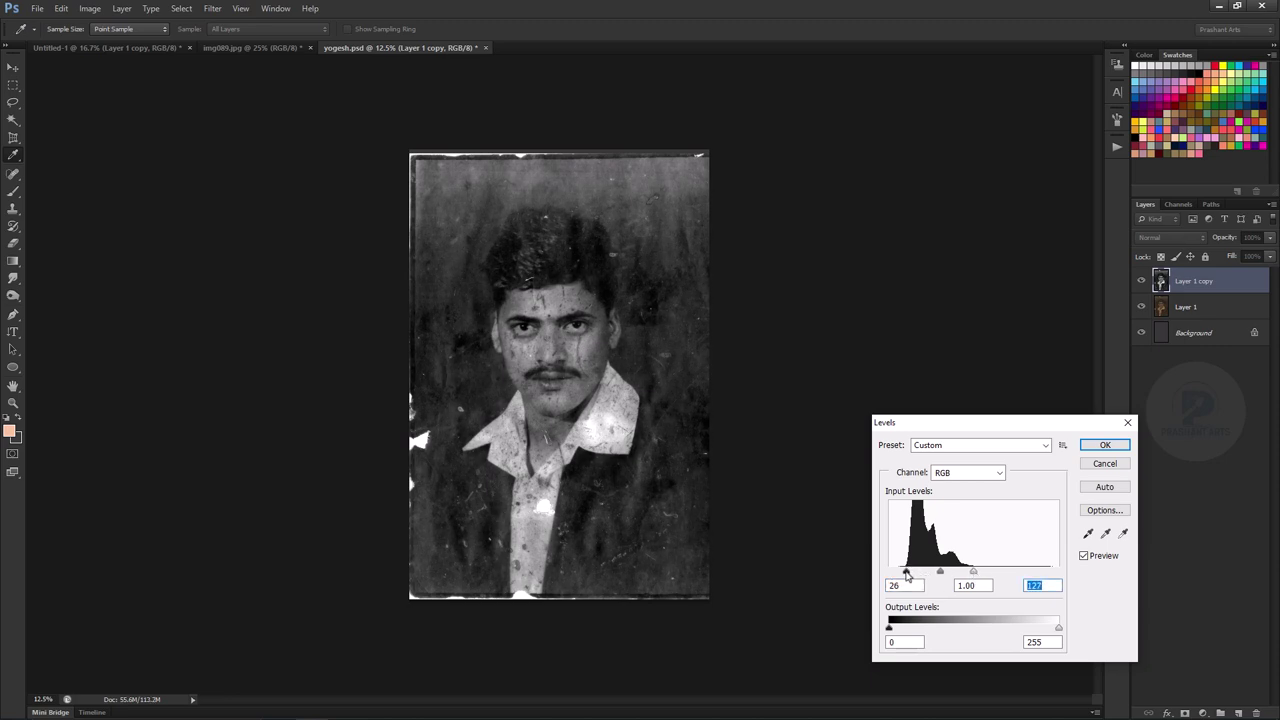
click(1084, 556)
click(1084, 556)
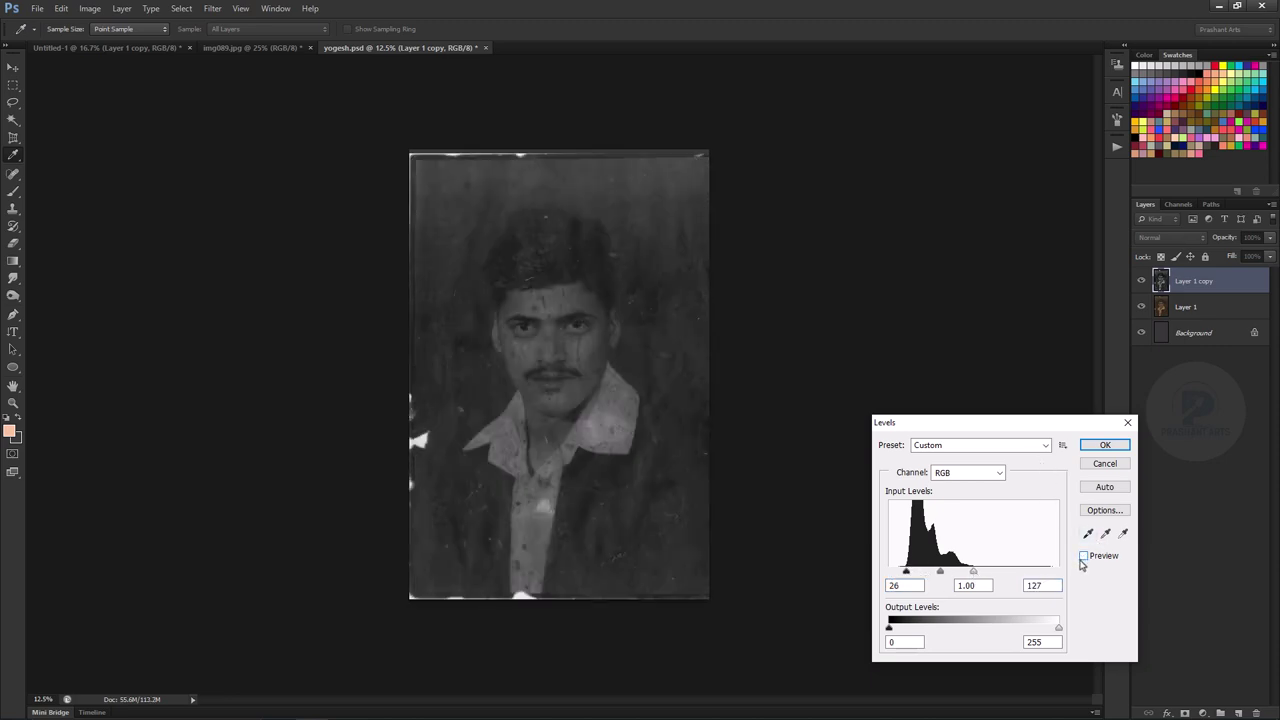
click(1084, 556)
key(Return)
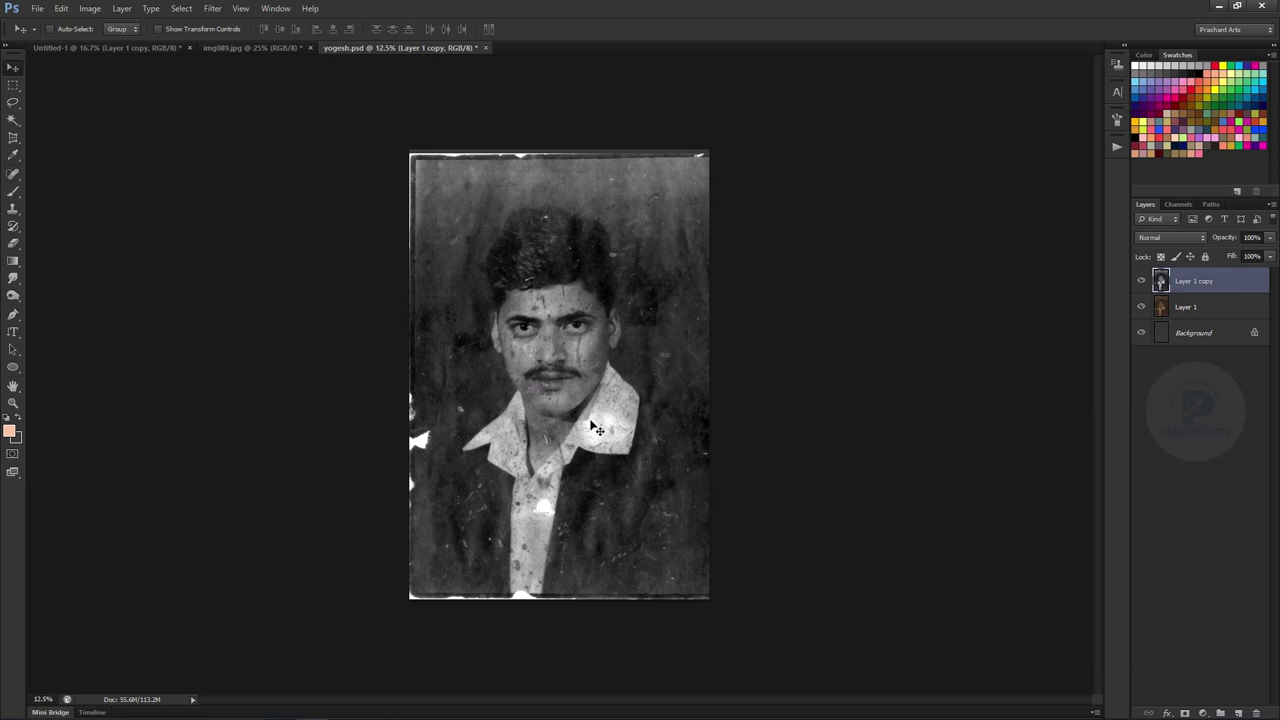
key(ctrl+plus)
key(ctrl+plus)
key(ctrl+plus)
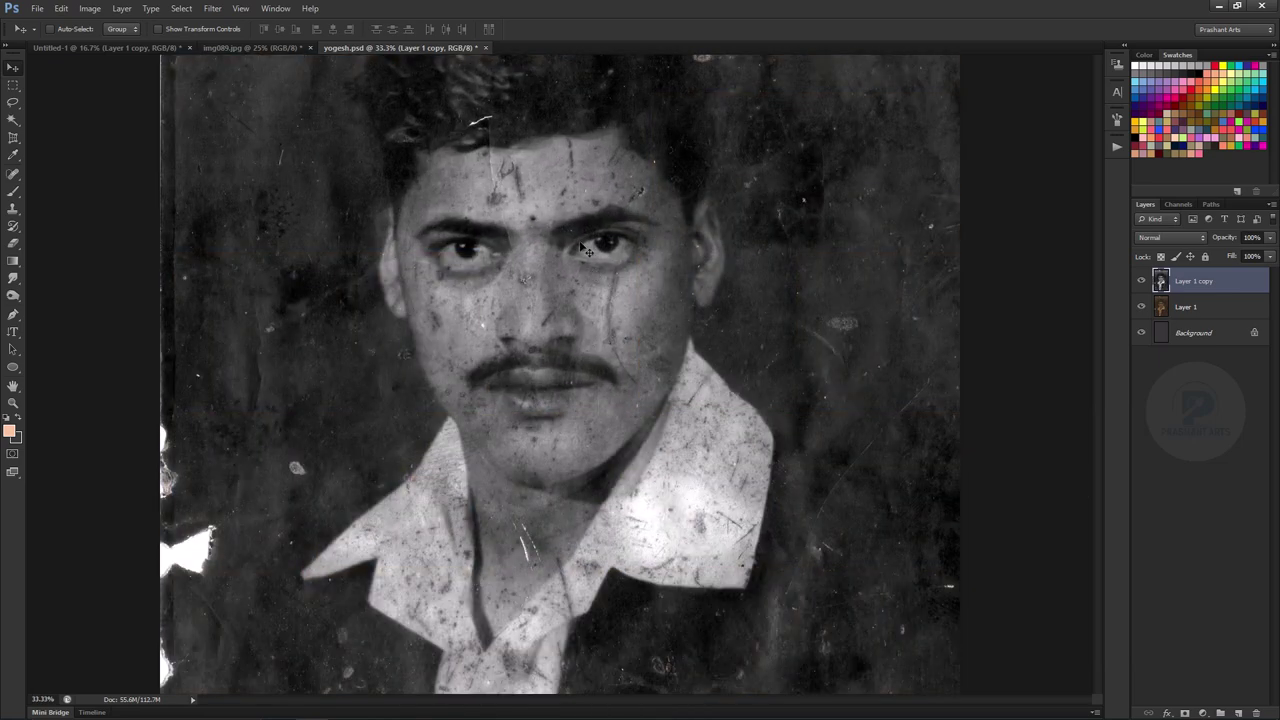
Step: Spot-heal the scratch below the eye with the Content-Aware Spot Healing Brush
drag(585, 250, 593, 342)
key(j)
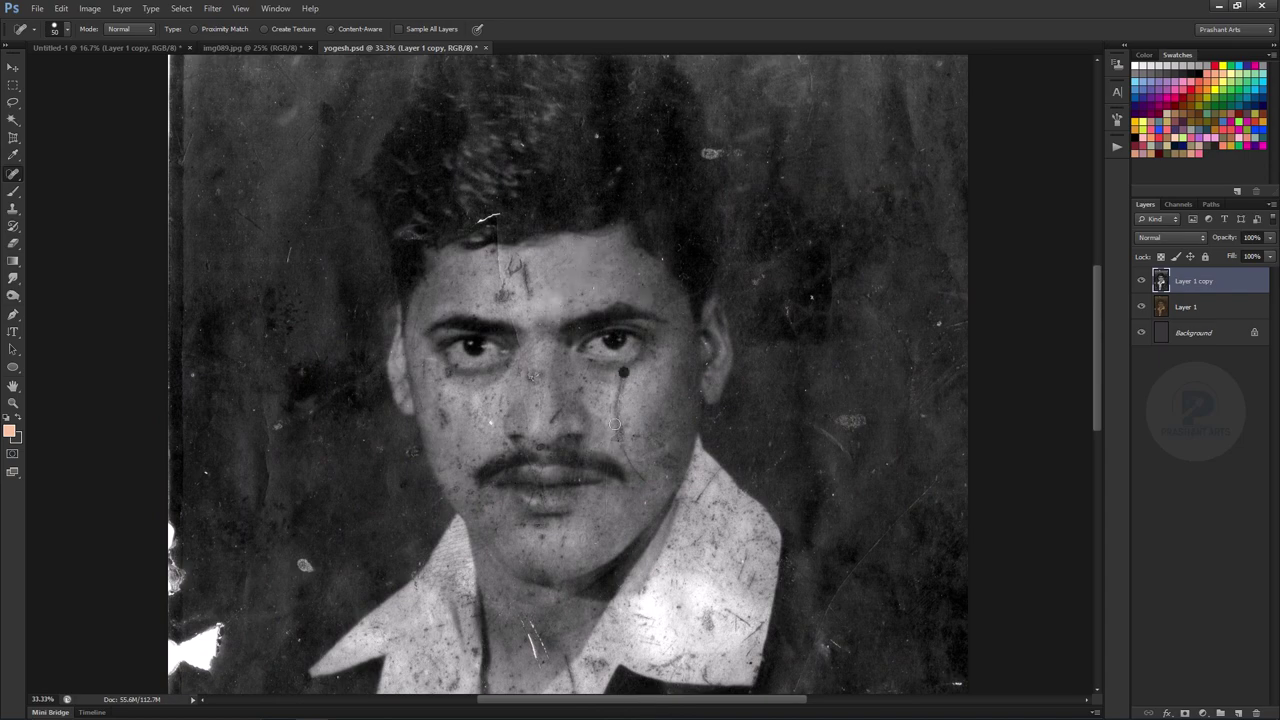
drag(614, 424, 615, 485)
key(ctrl+plus)
click(90, 10)
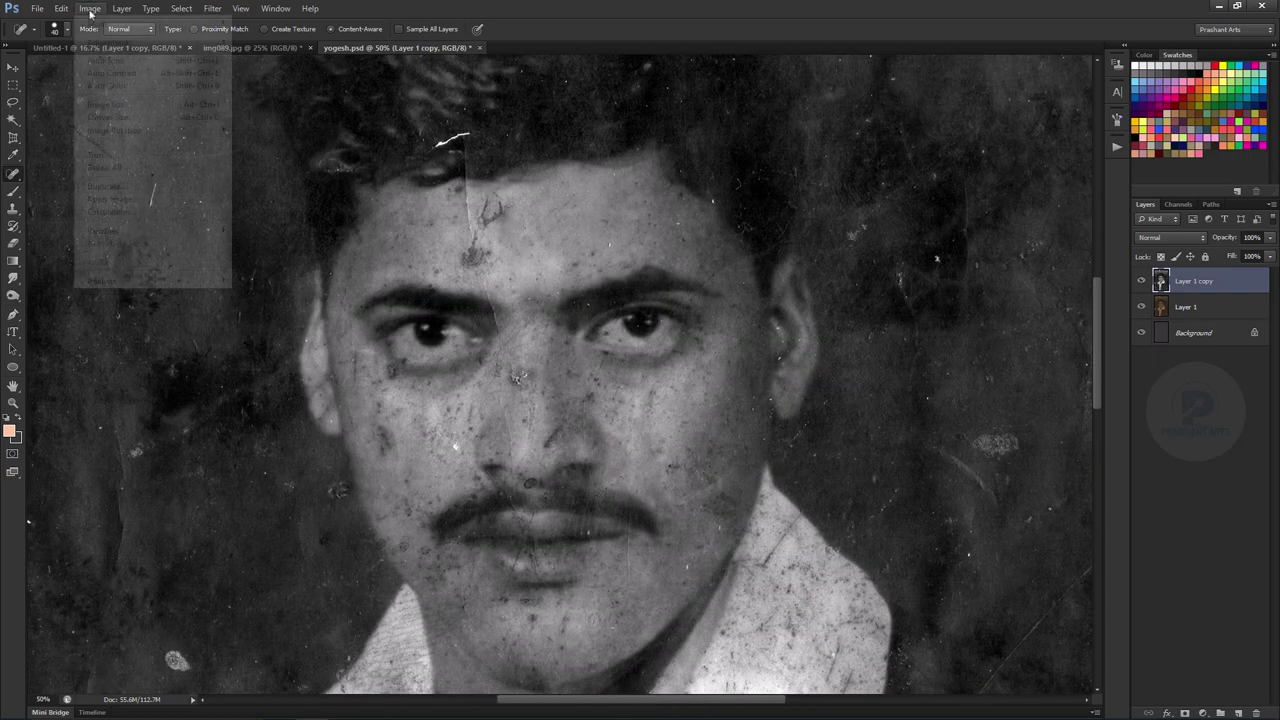
click(105, 104)
key(Return)
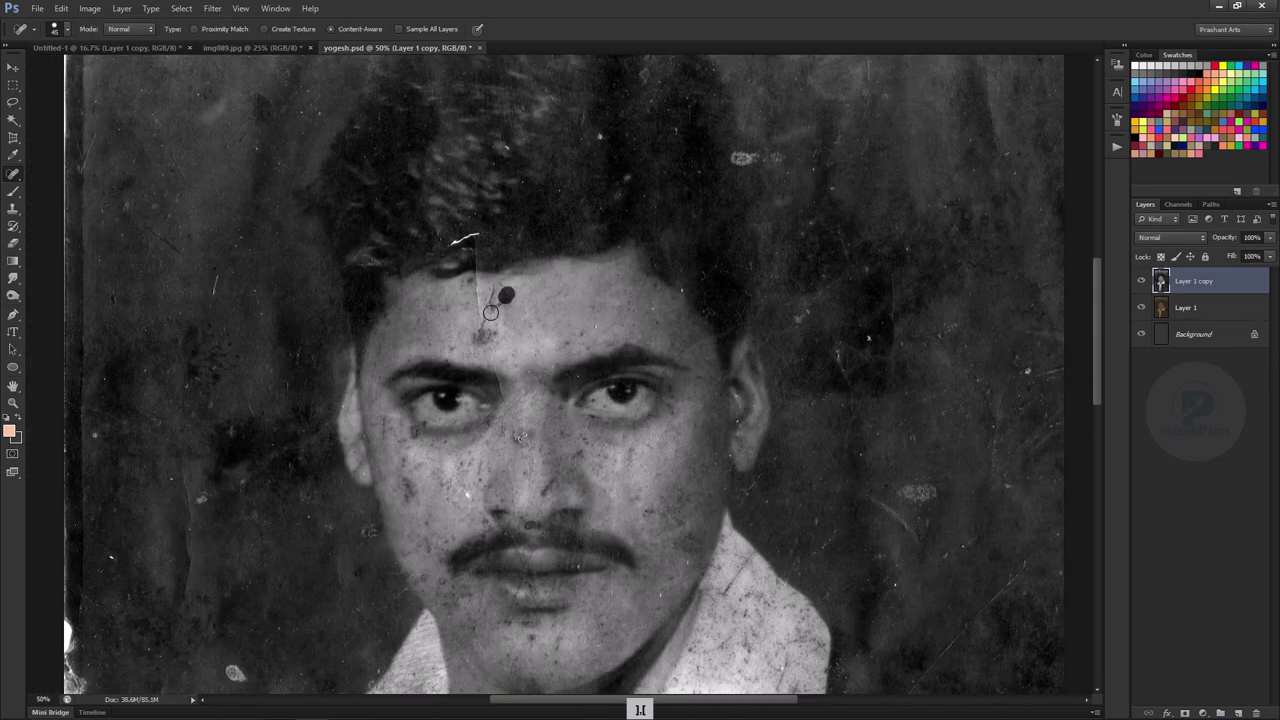
Step: Heal blemishes on the left cheek, forehead, under the left eye and on the shirt
drag(412, 465, 412, 500)
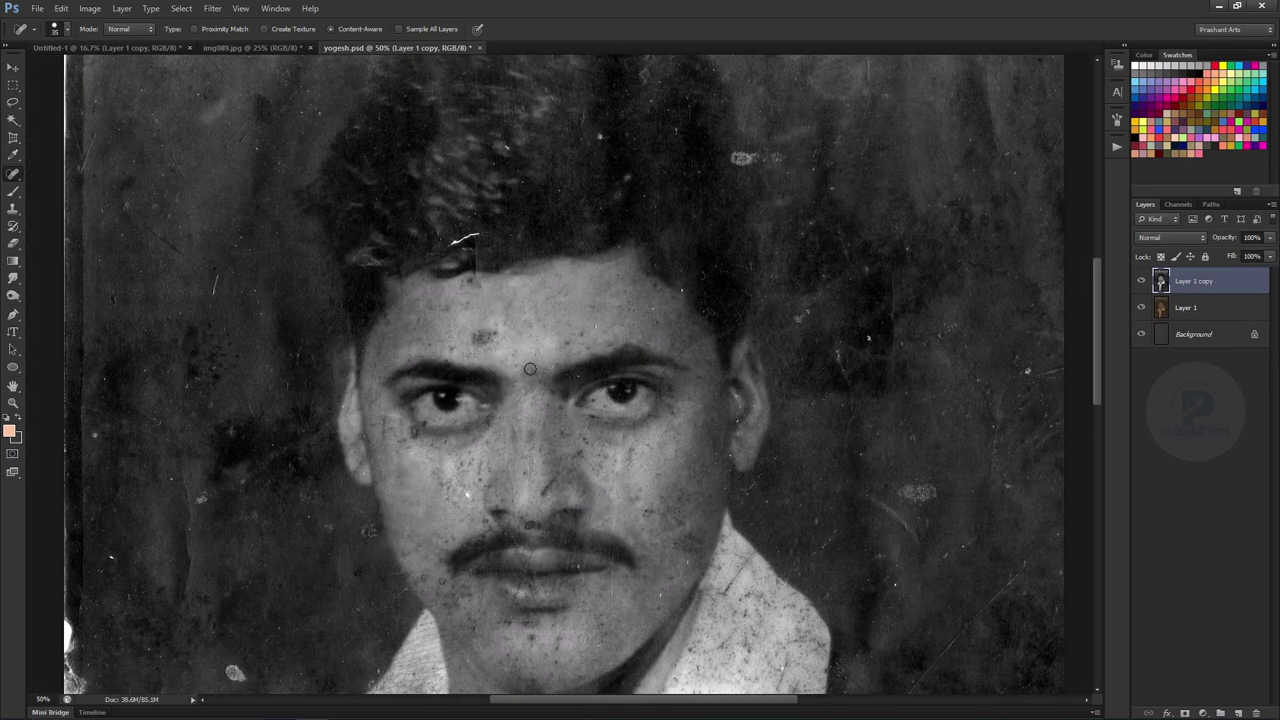
click(482, 337)
click(414, 433)
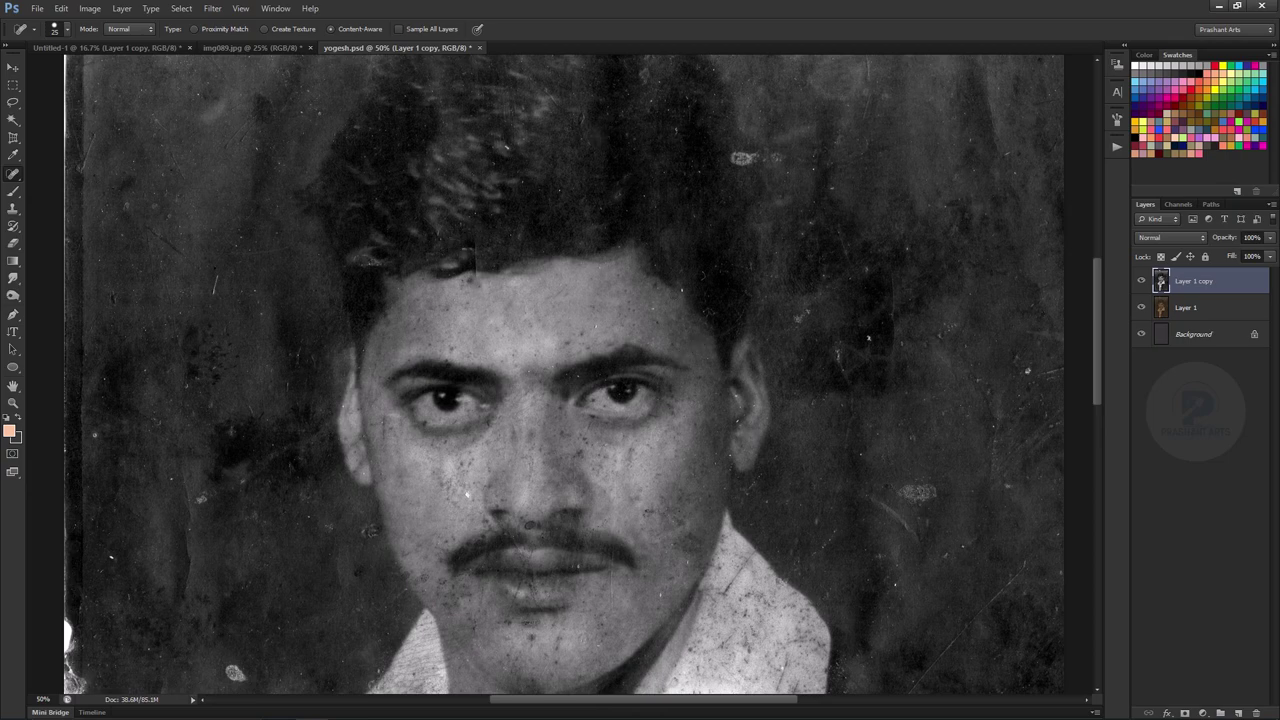
scroll(565, 480, down, 3)
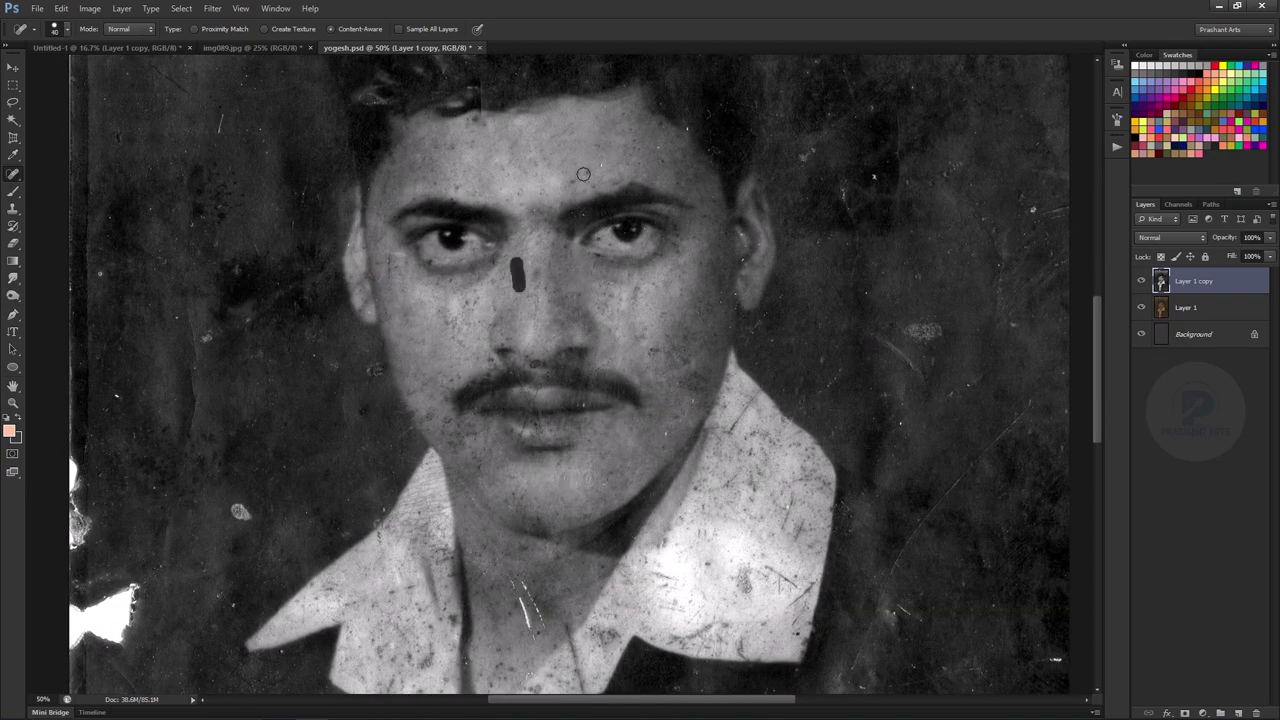
drag(520, 580, 546, 636)
Step: Zoom out to the whole portrait and save it with Save As, confirming the options
key(ctrl+minus)
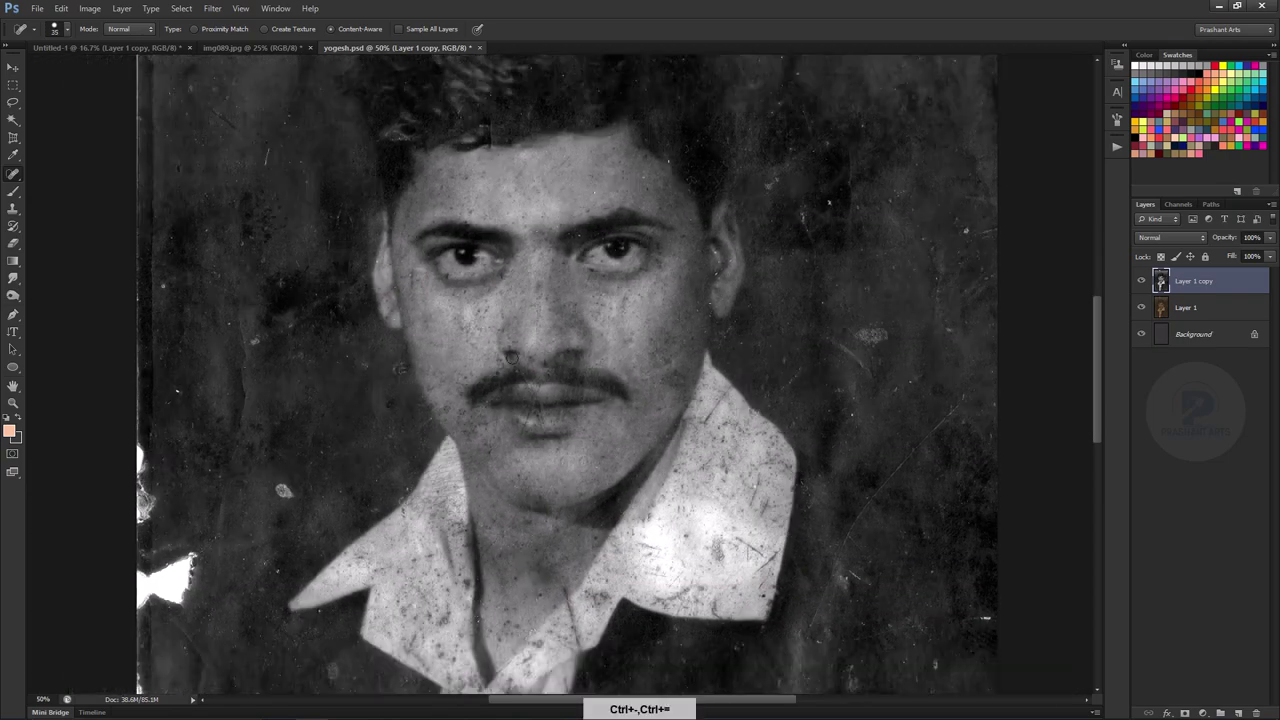
key(ctrl+minus)
key(ctrl+minus)
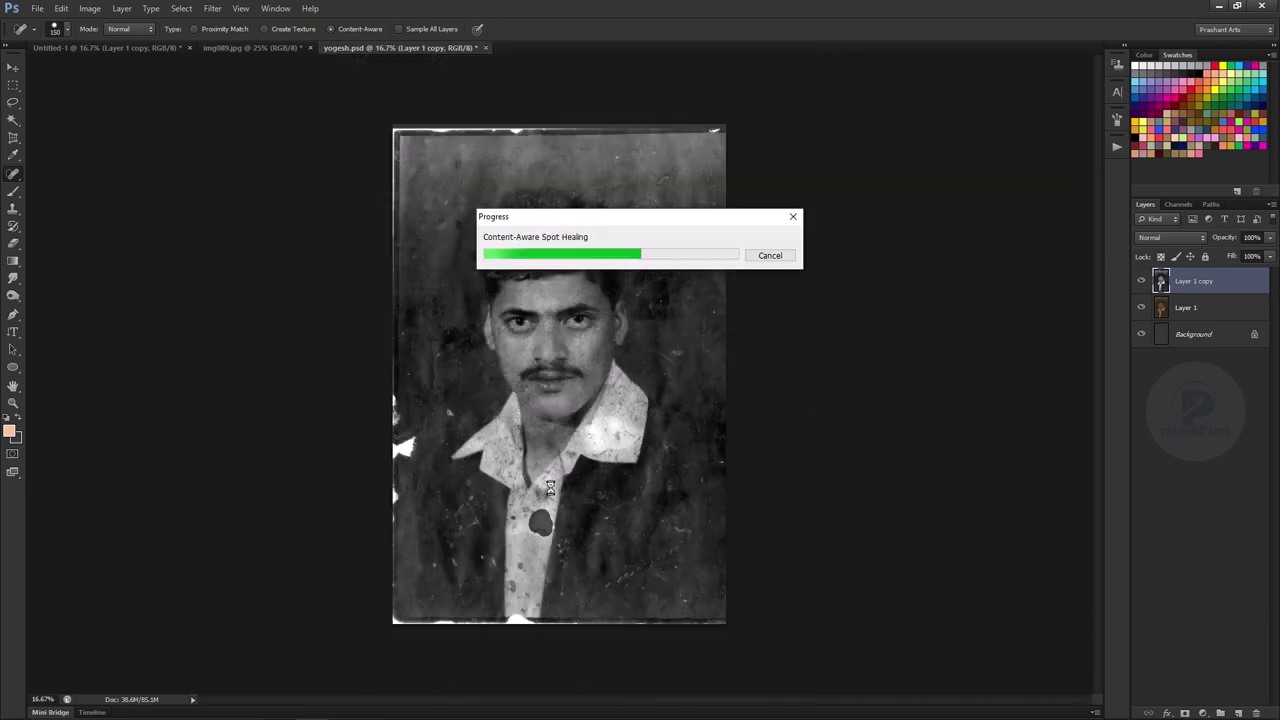
key(ctrl+shift+s)
click(720, 192)
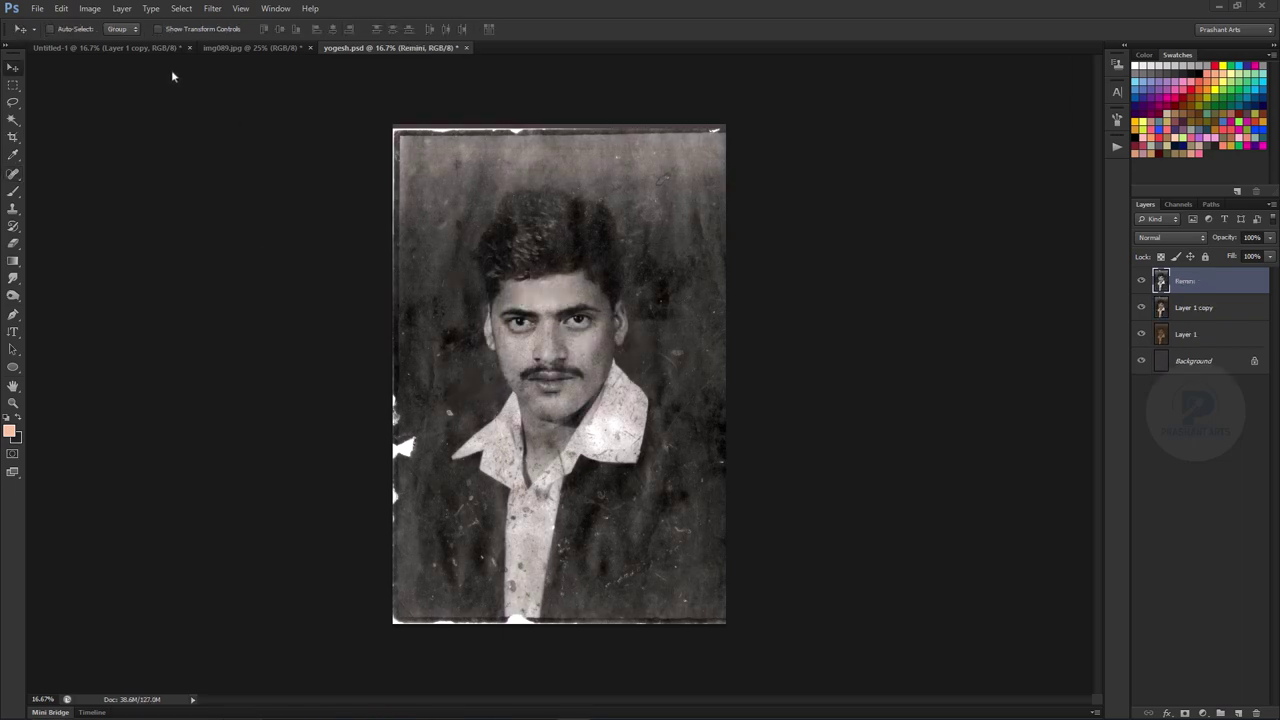
Step: Compare the Remini layer on and off, then set its saturation to -100
click(1141, 281)
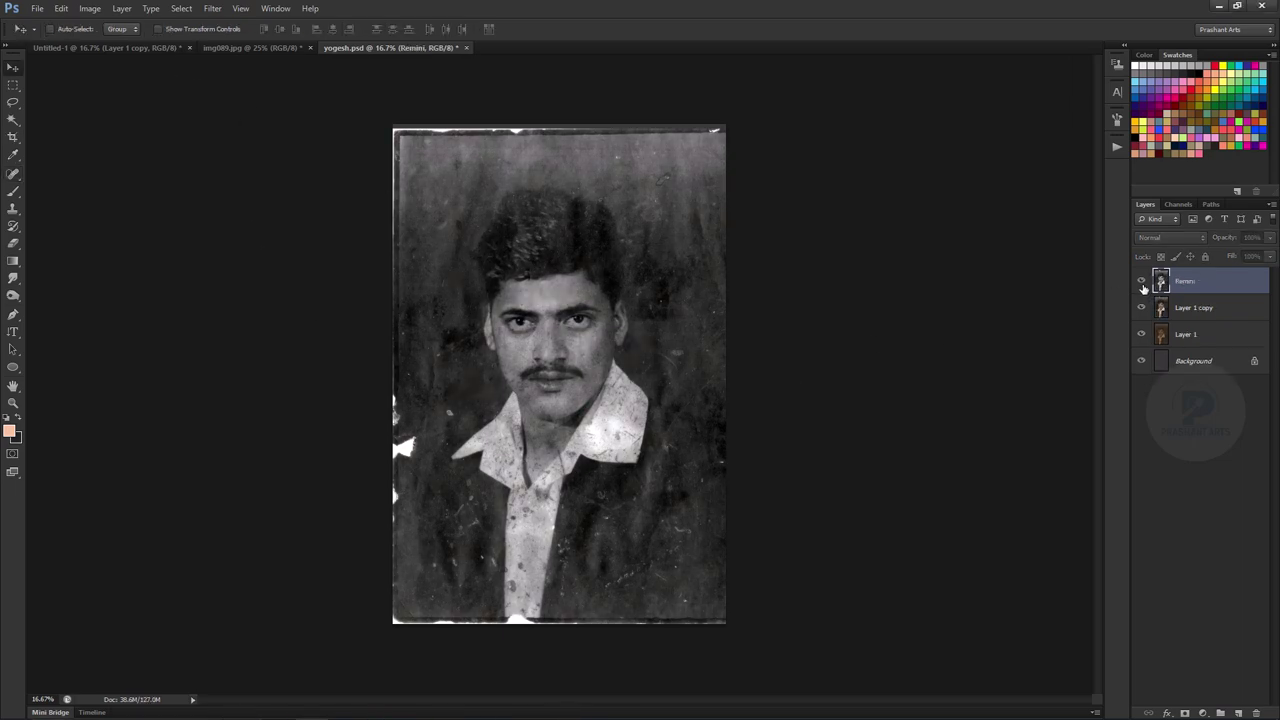
click(1141, 281)
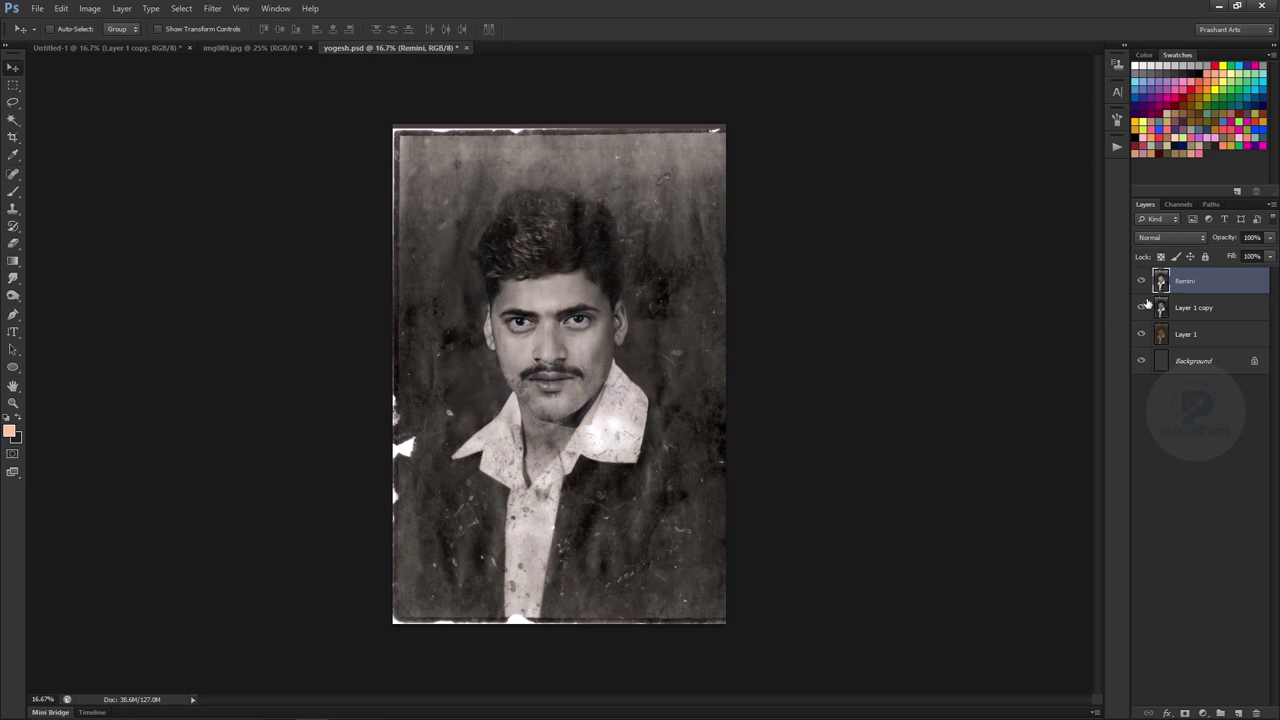
key(ctrl+u)
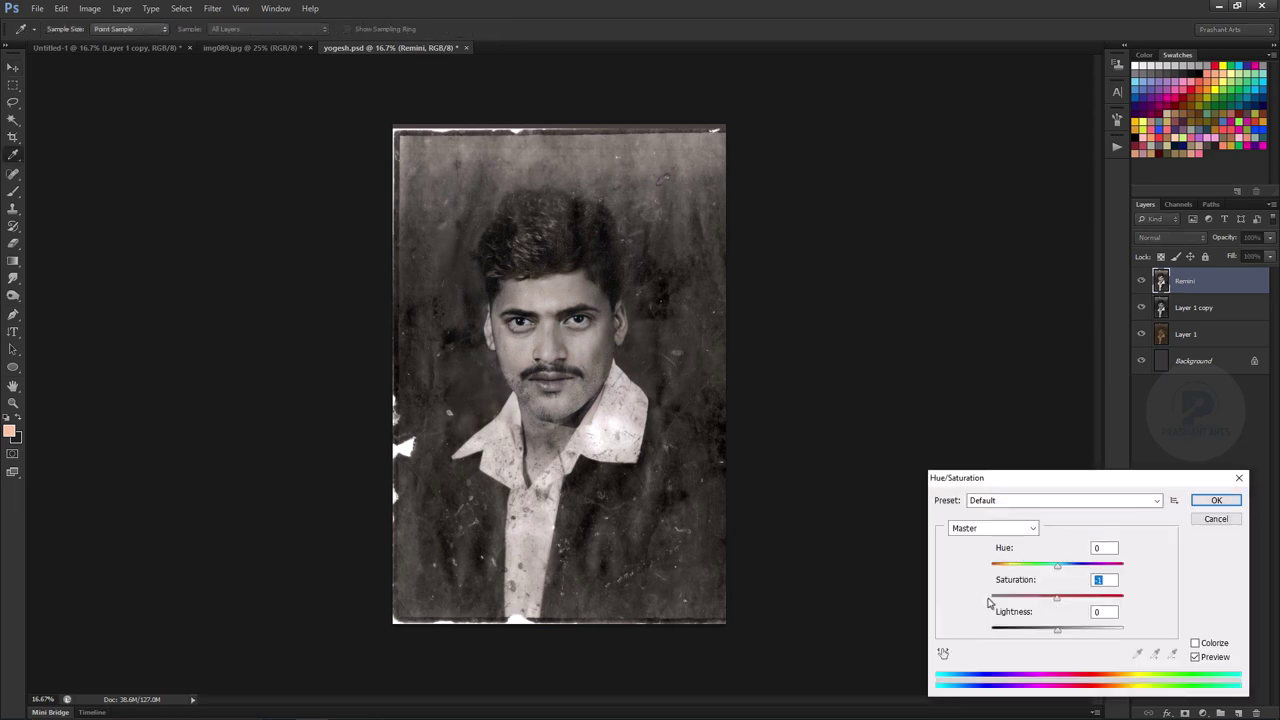
drag(988, 603, 878, 612)
click(1197, 506)
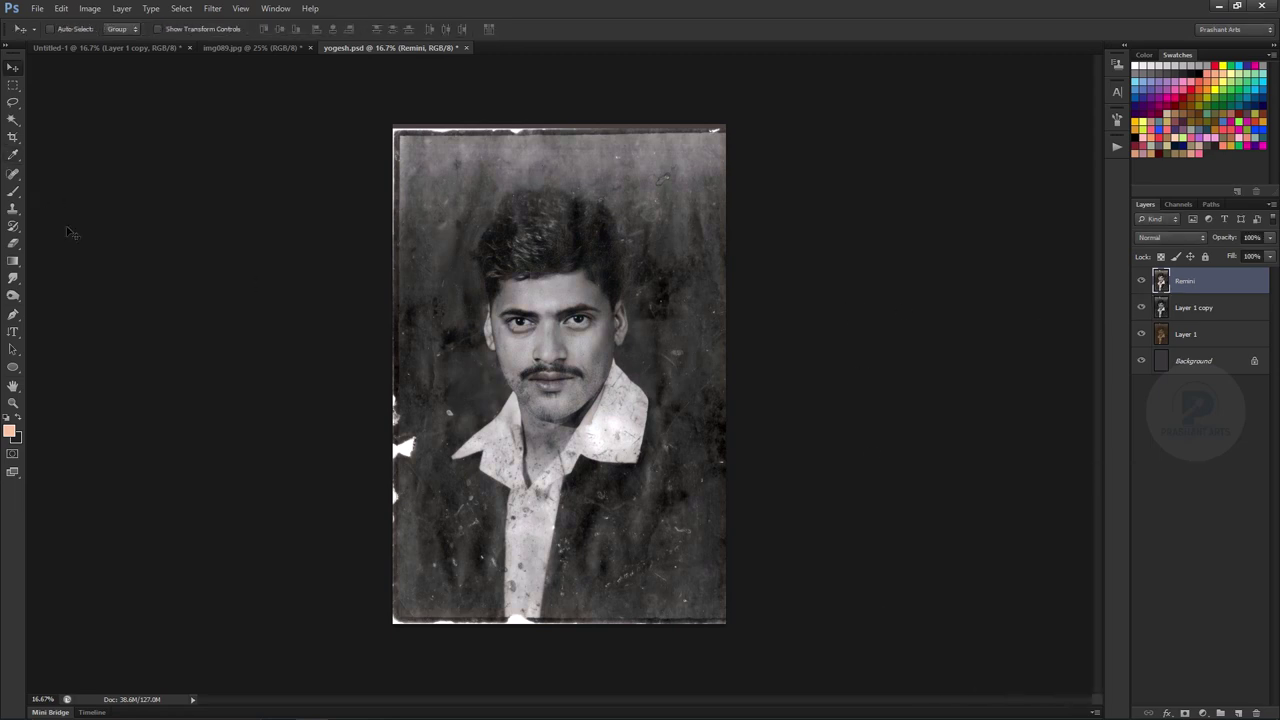
key(p)
key(ctrl+plus)
key(ctrl+plus)
key(ctrl+plus)
Step: Pen-trace the figure's outline from the left shoulder past the ear and over the hair
drag(600, 420, 600, 250)
key(ctrl+plus)
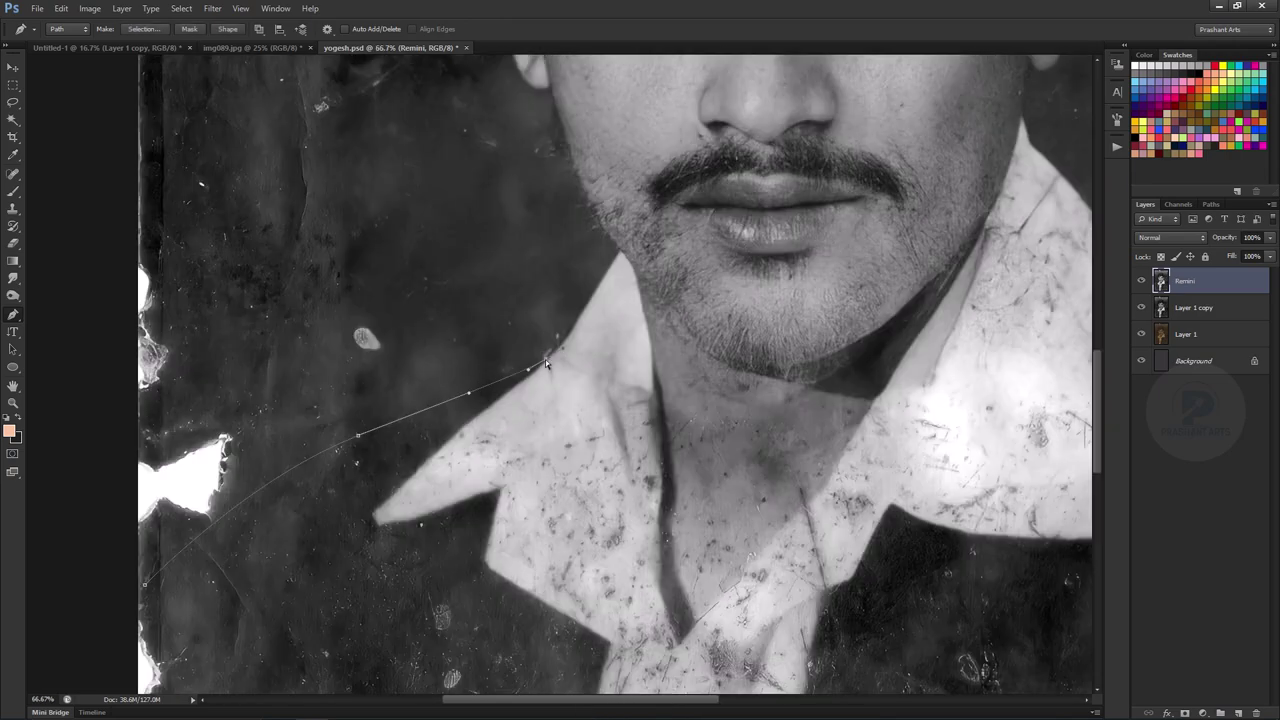
scroll(622, 258, up, 5)
drag(550, 350, 534, 300)
key(ctrl+plus)
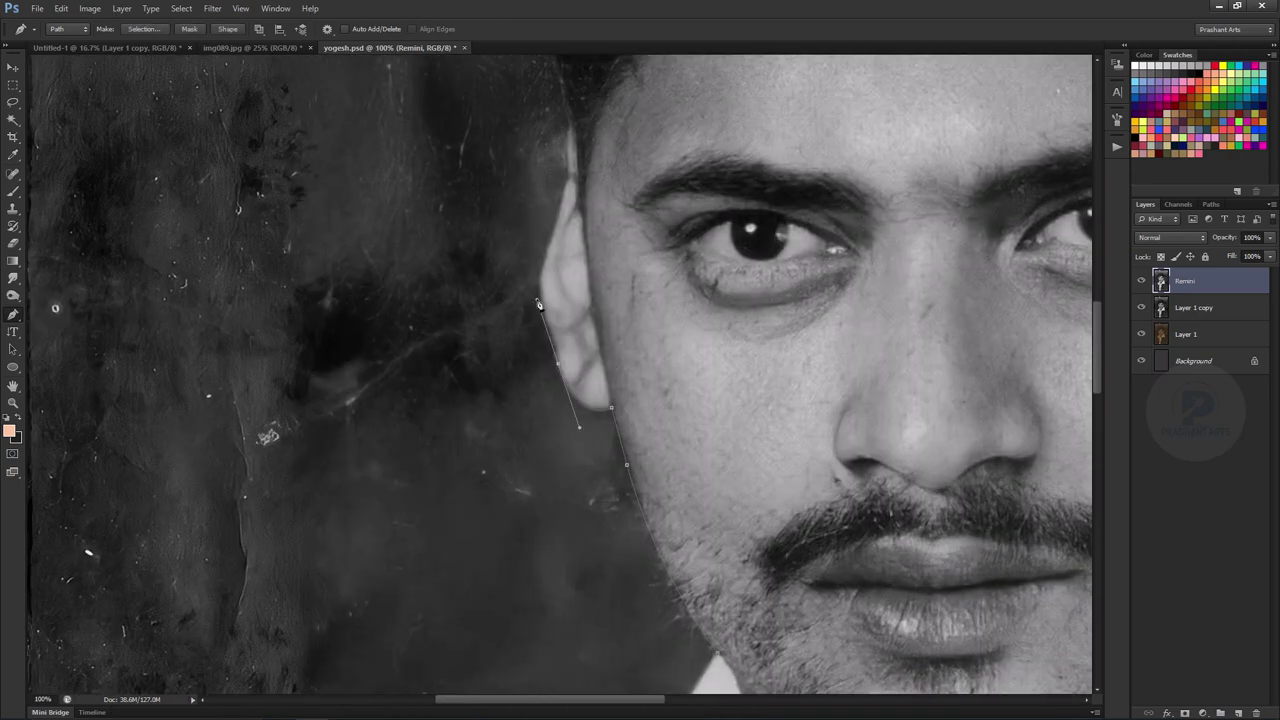
drag(575, 212, 575, 380)
drag(575, 250, 575, 530)
drag(575, 200, 575, 600)
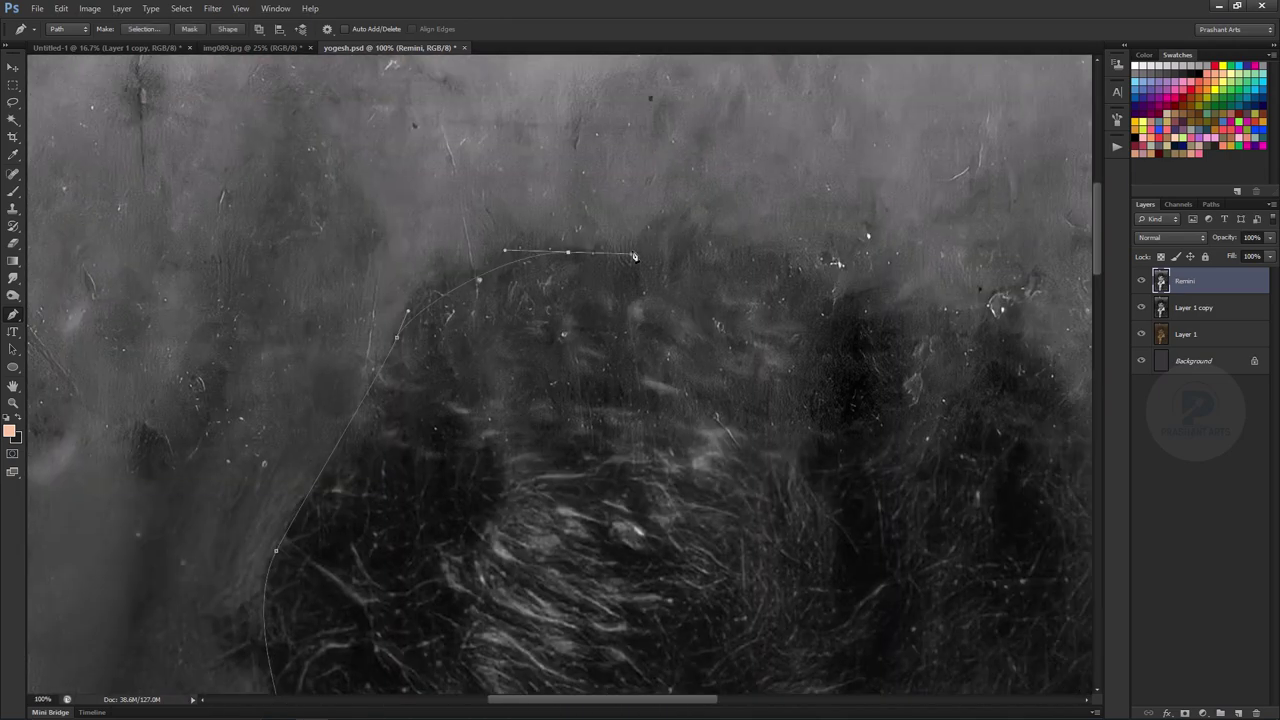
drag(722, 237, 732, 320)
Step: Finish the outline down toward the shoulder and close it around the bottom of the figure
key(ctrl+minus)
key(ctrl+minus)
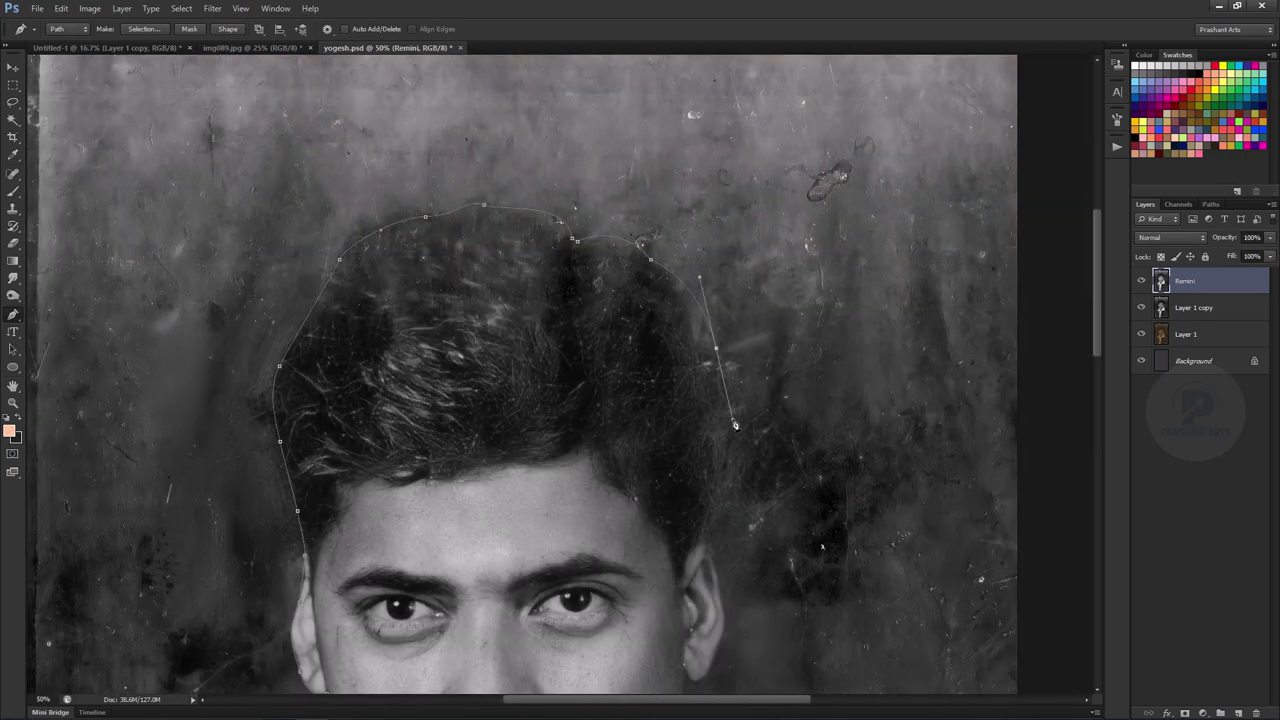
key(ctrl+plus)
scroll(722, 533, down, 3)
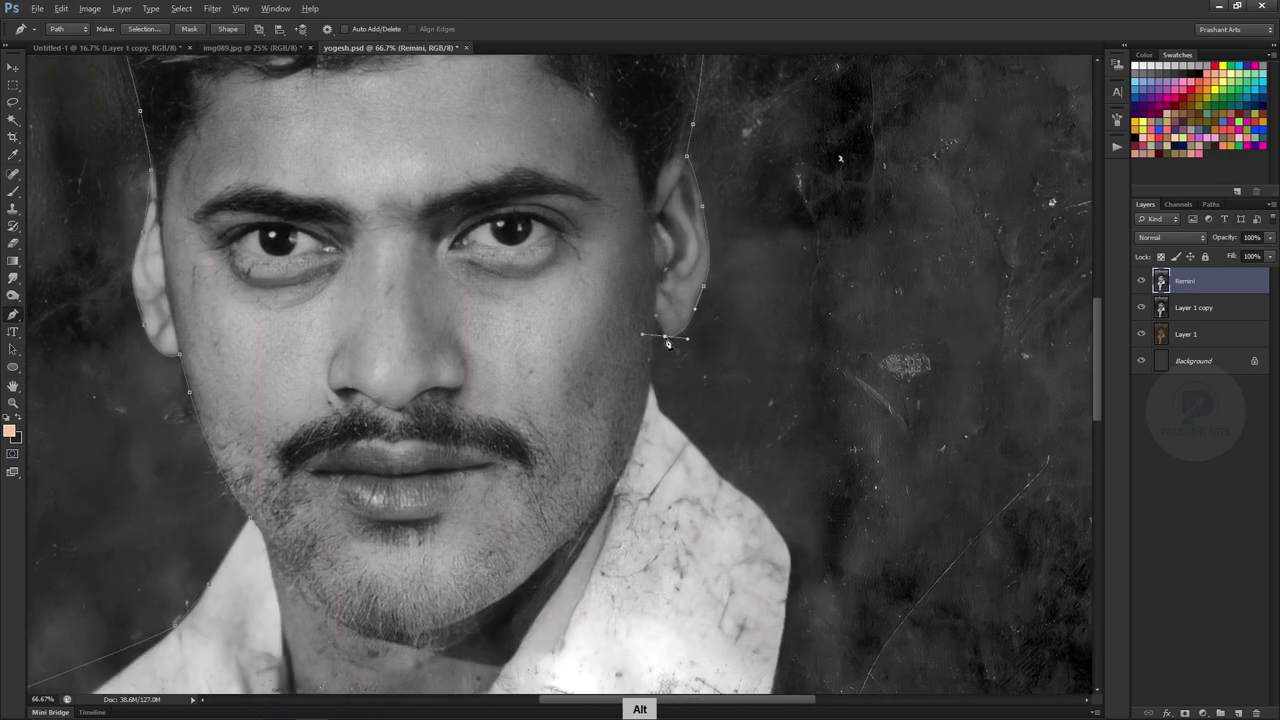
click(700, 455)
key(ctrl+minus)
key(ctrl+minus)
key(ctrl+minus)
key(ctrl+minus)
click(389, 491)
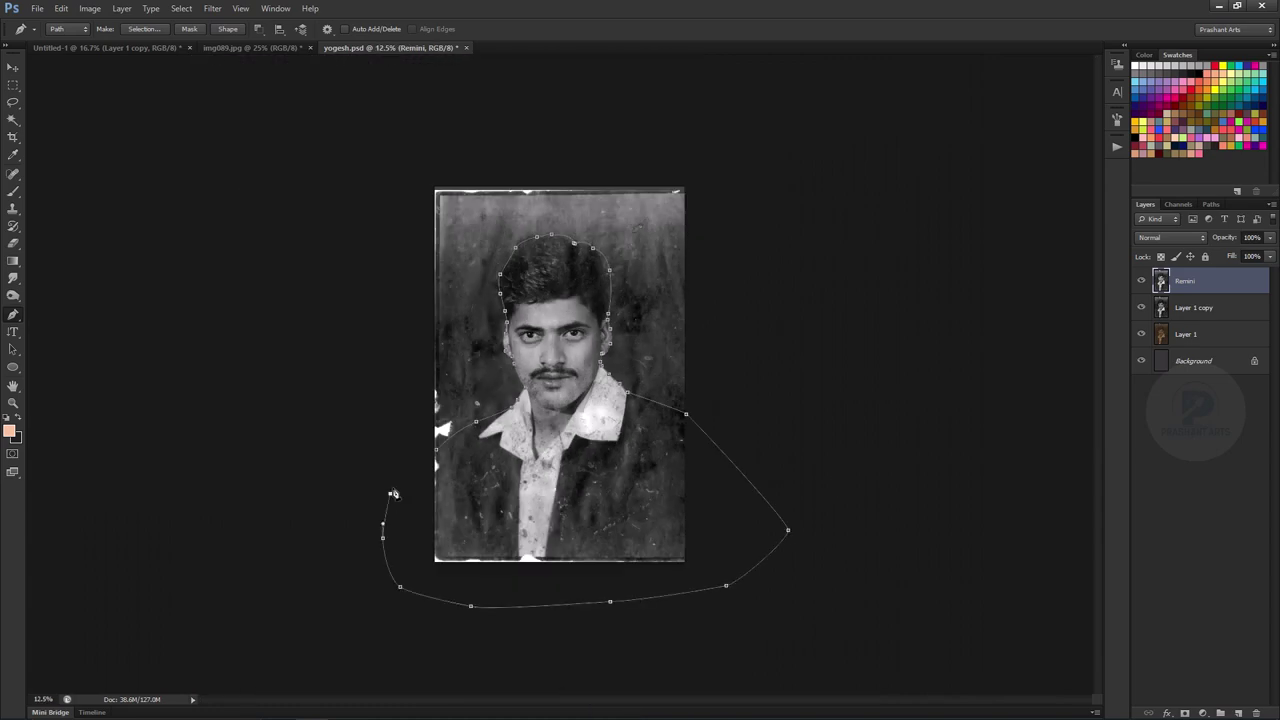
Step: Turn the outline into a selection, copy the figure to Layer 2, and hide the lower layers
key(ctrl+Return)
key(ctrl+shift+alt+n)
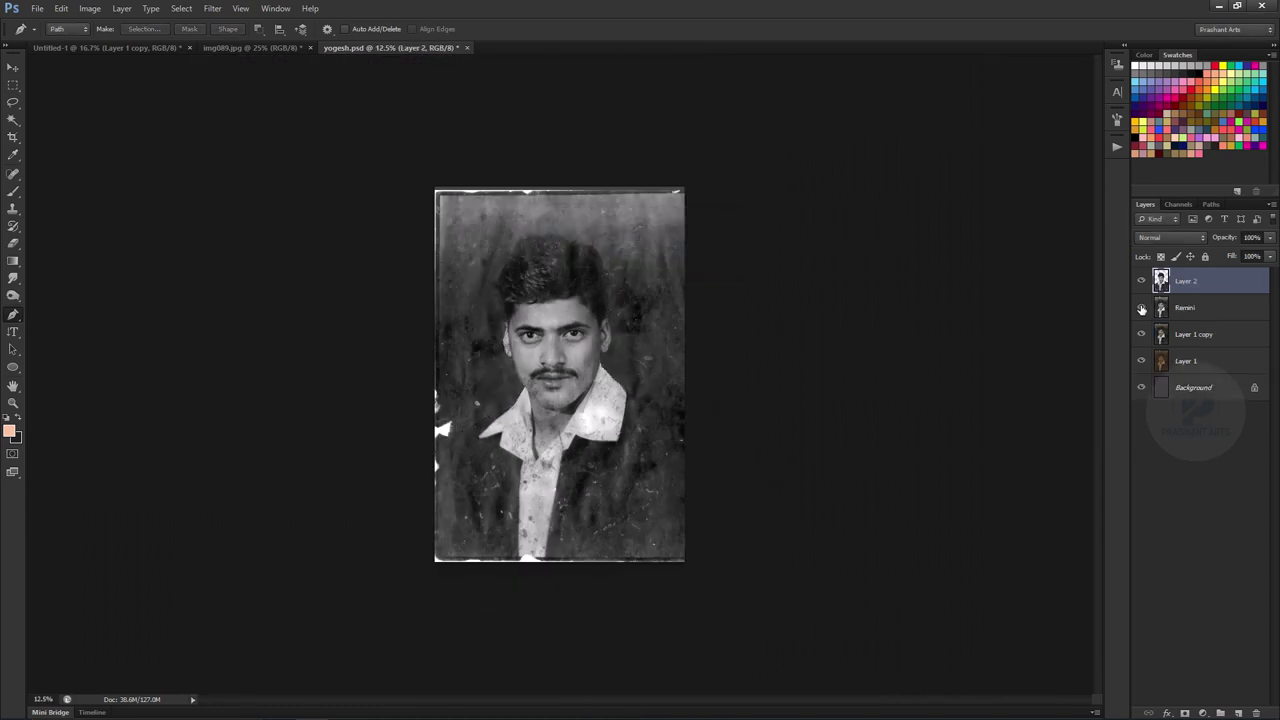
click(1140, 361)
Step: Pen-trace the face and hair along the neck and collar and load it as a selection
key(ctrl+plus)
key(ctrl+plus)
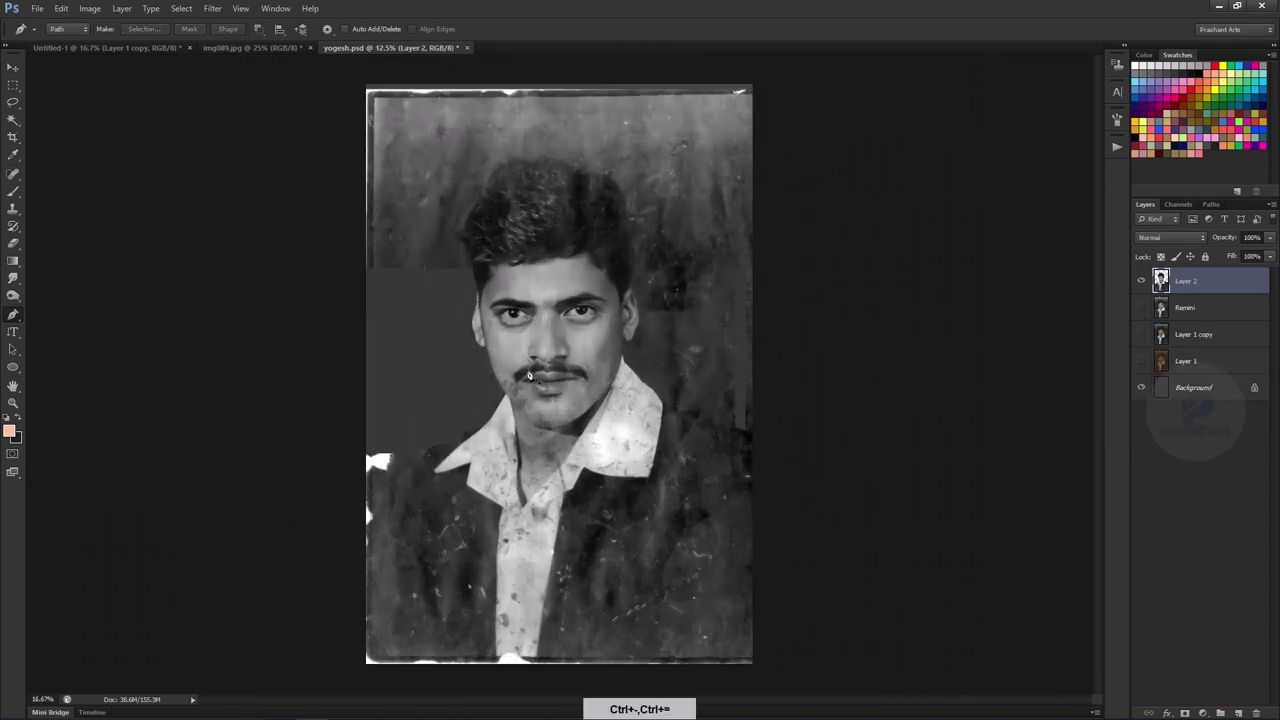
key(ctrl+plus)
key(ctrl+plus)
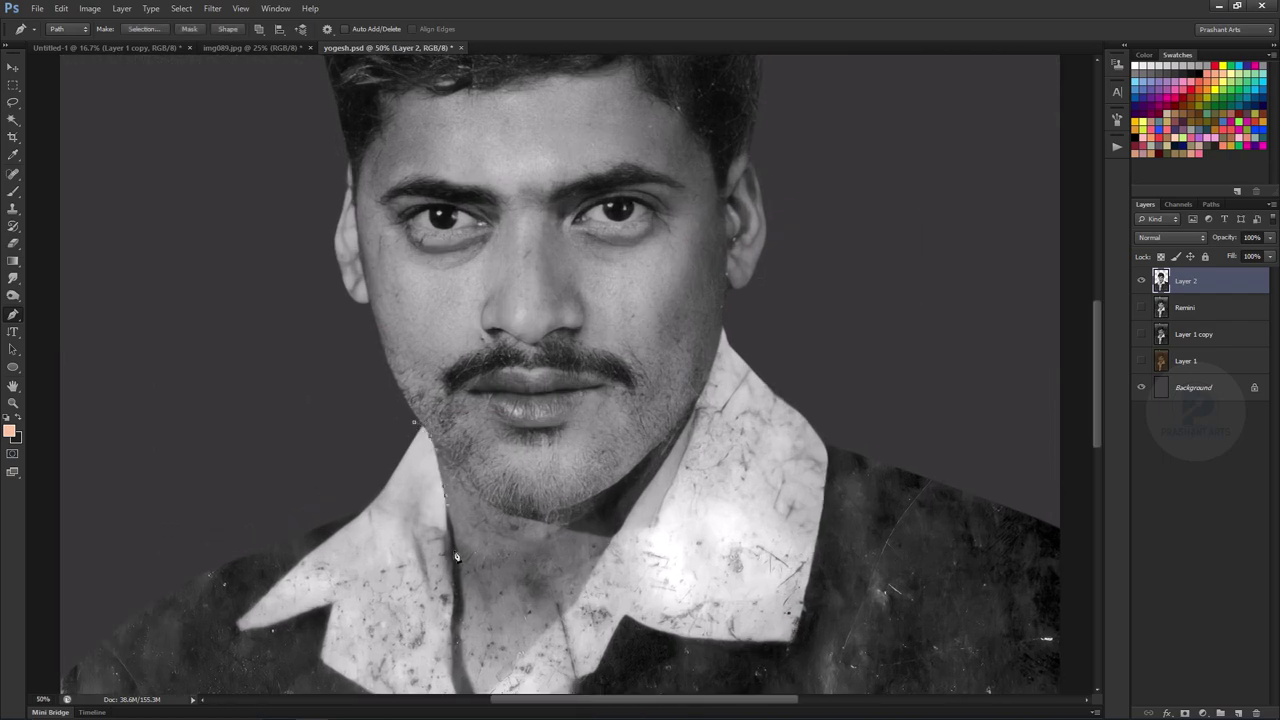
drag(455, 557, 493, 433)
click(497, 487)
click(493, 522)
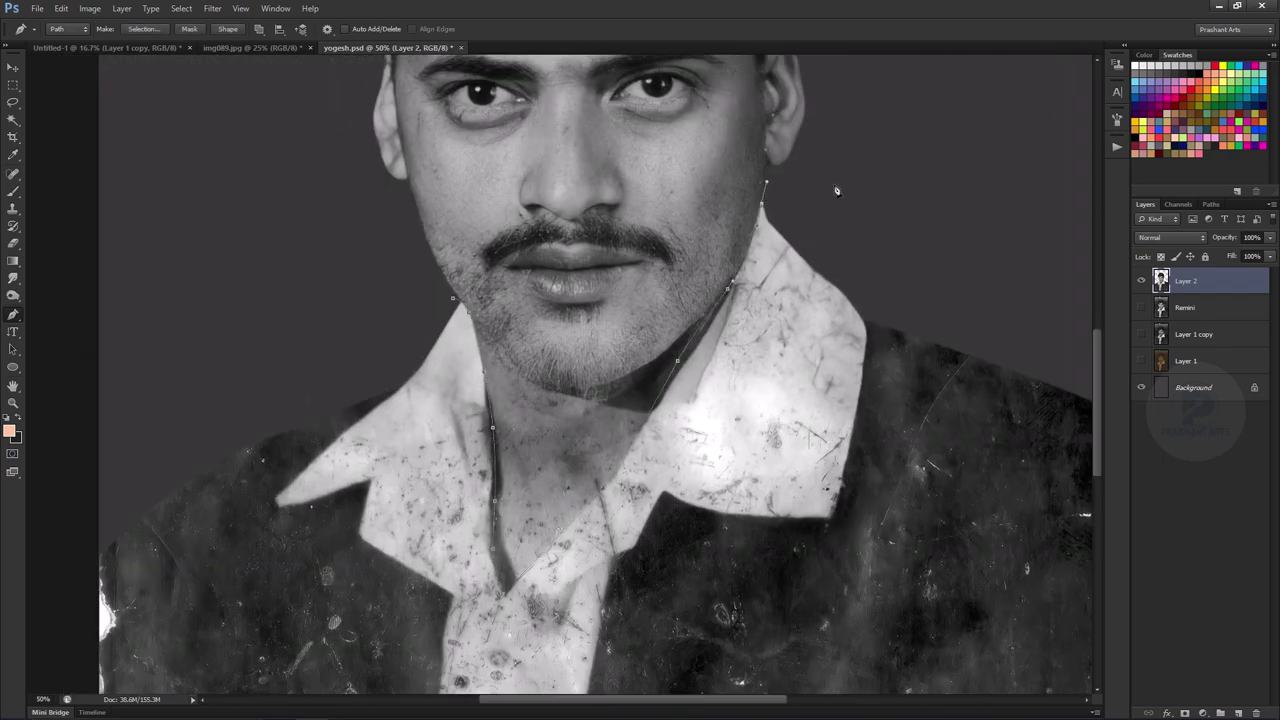
key(ctrl+minus)
key(ctrl+minus)
key(ctrl+minus)
key(ctrl+Return)
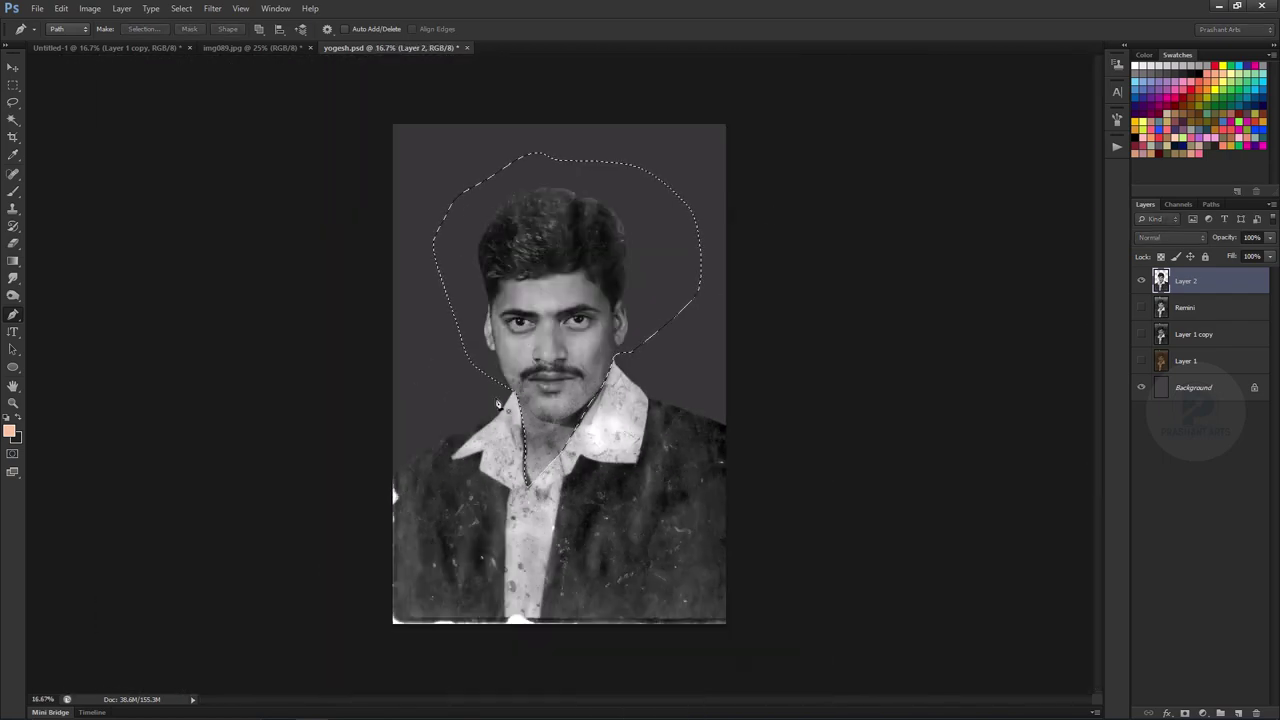
Step: Copy the face and hair to Layer 3 and Color Balance it toward red, yellow and magenta
key(ctrl+j)
key(i)
key(ctrl+b)
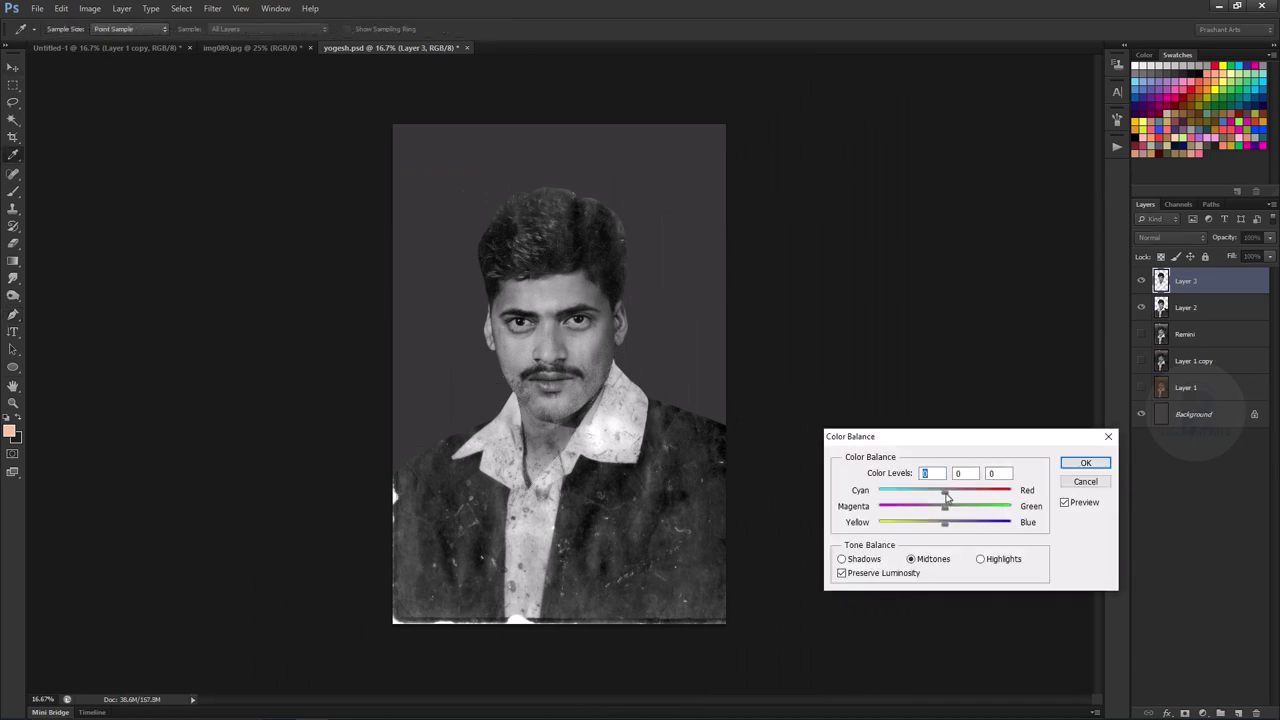
drag(944, 492, 1010, 491)
drag(944, 523, 917, 524)
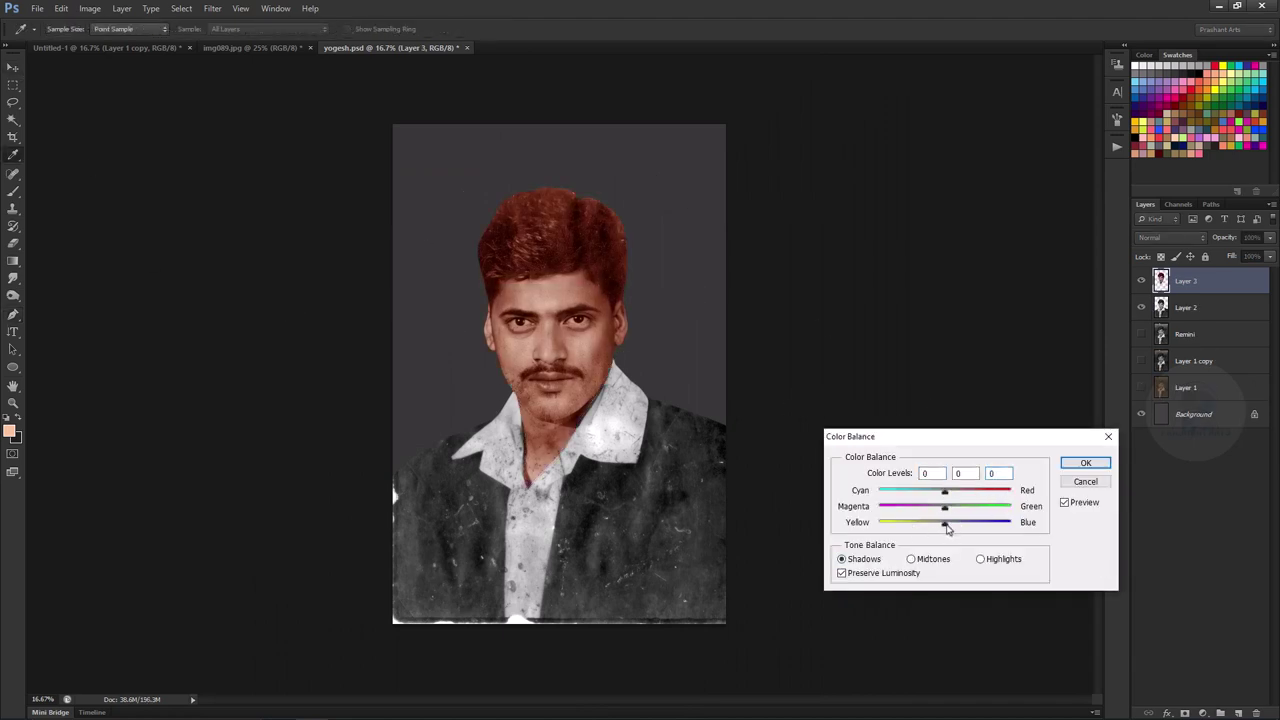
drag(946, 512, 926, 512)
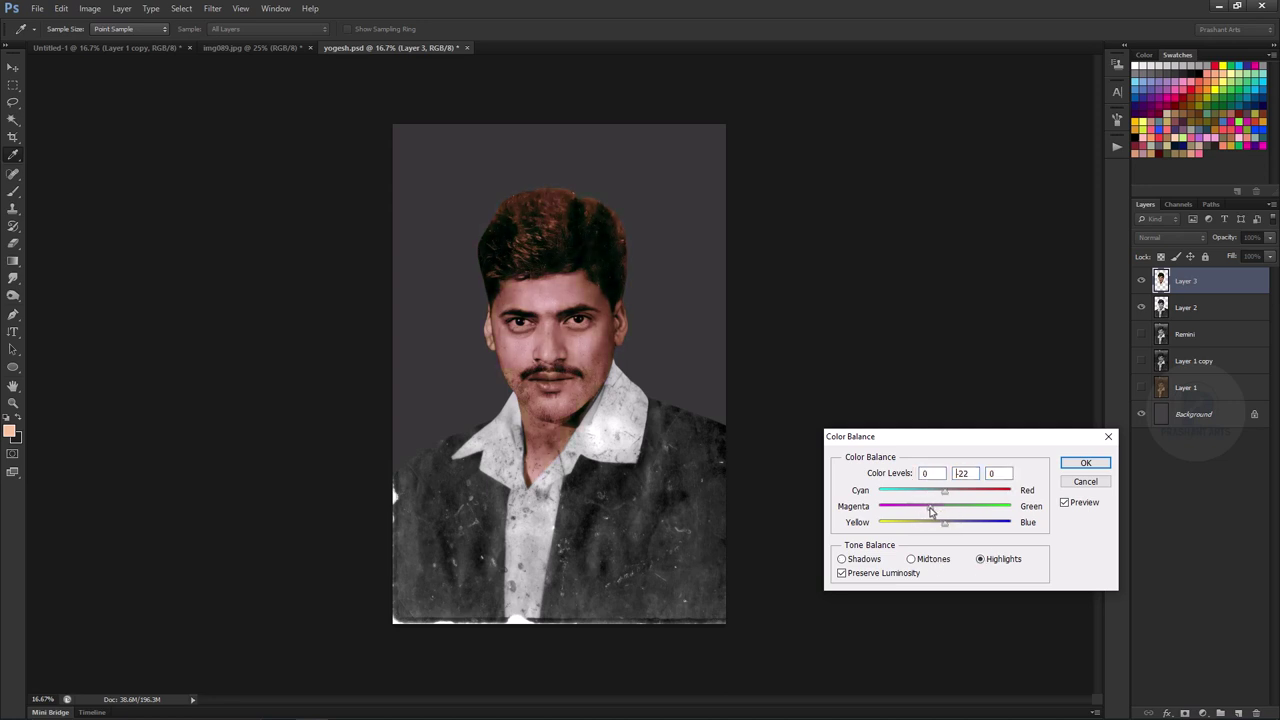
click(1085, 463)
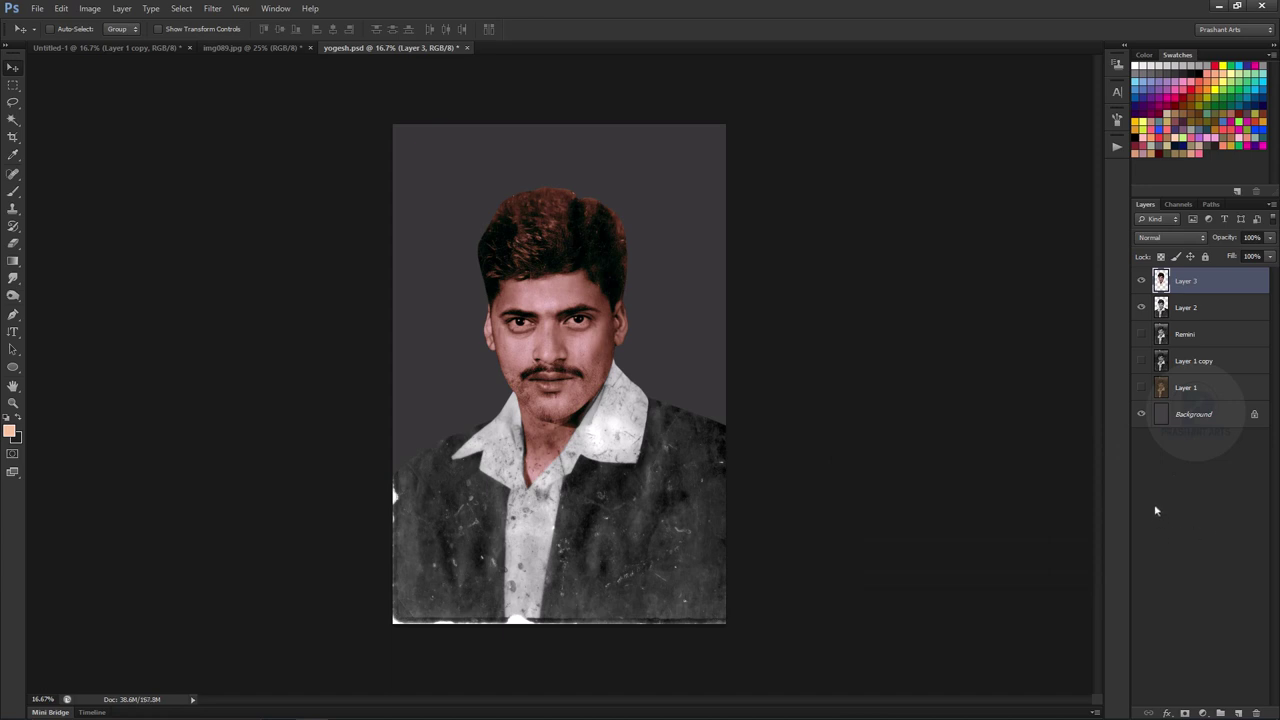
Step: Darken the shadows of the Layer 2 cut-out with Levels
click(1198, 317)
key(ctrl+l)
drag(889, 571, 907, 572)
drag(1058, 571, 1042, 571)
click(1105, 444)
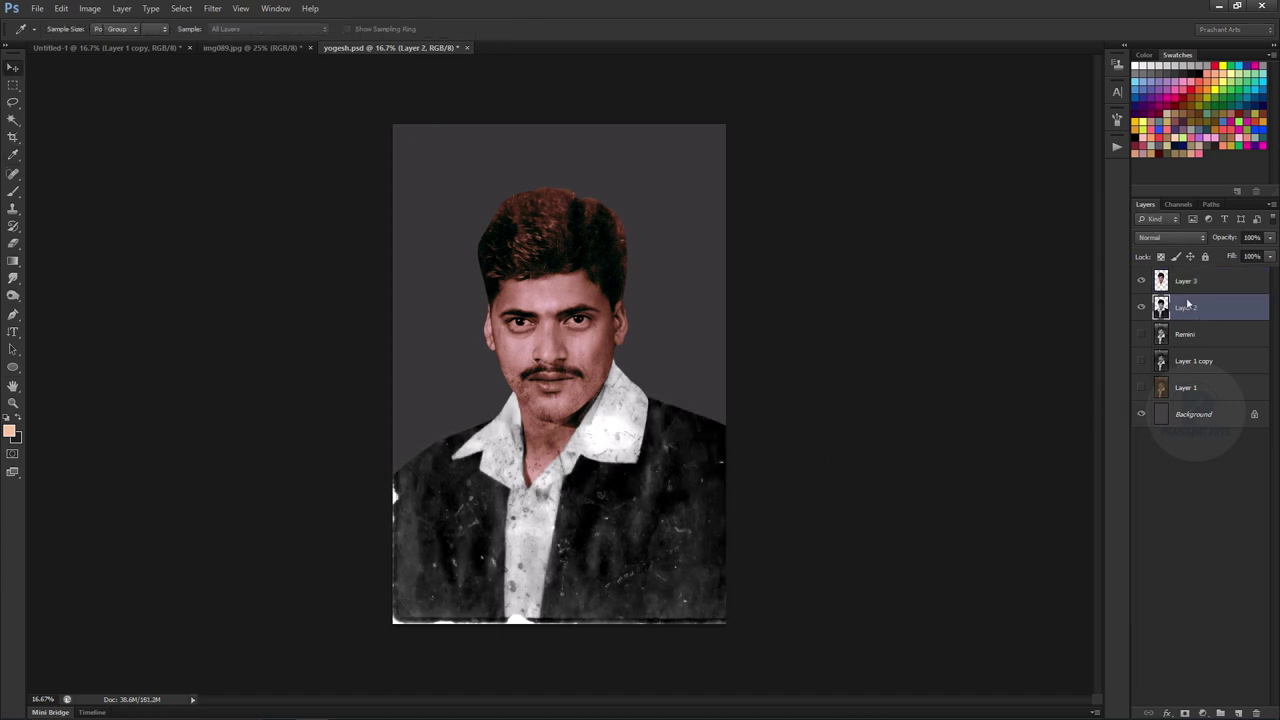
Step: Brighten the tinted Layer 3 with Levels and add an empty Layer 4 above it
click(1190, 281)
key(ctrl+l)
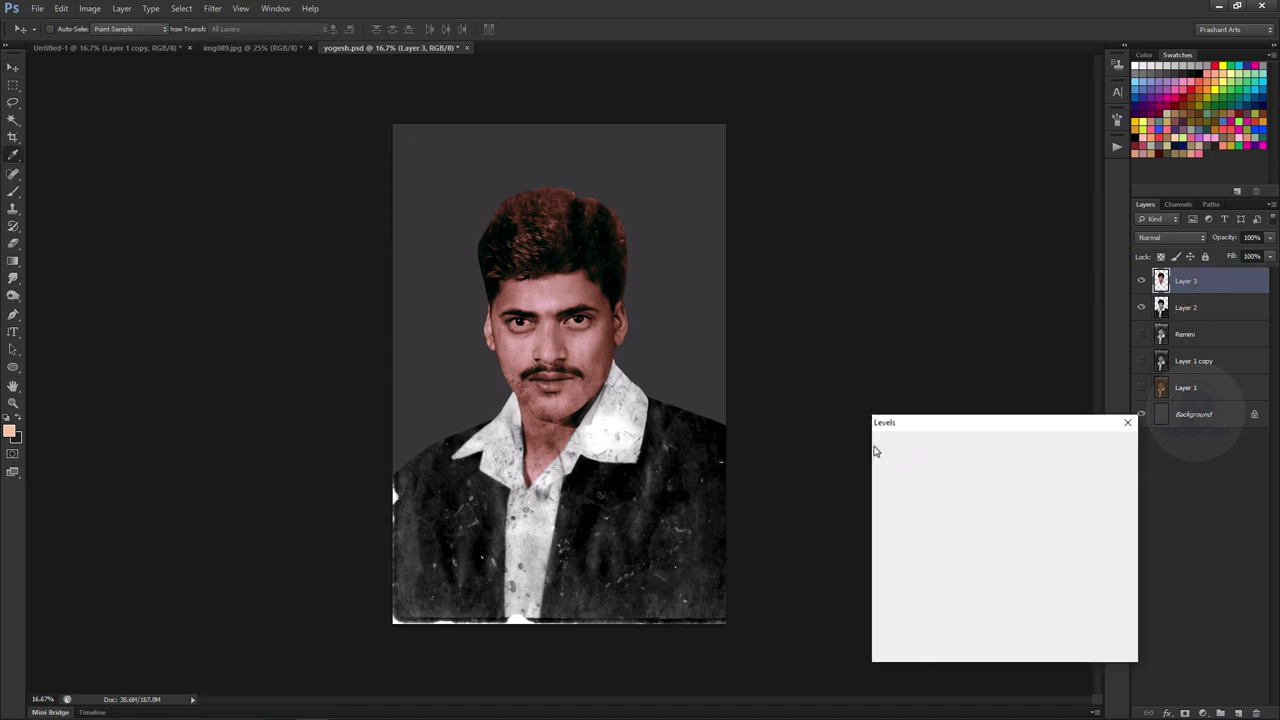
drag(1059, 571, 1040, 571)
click(1105, 444)
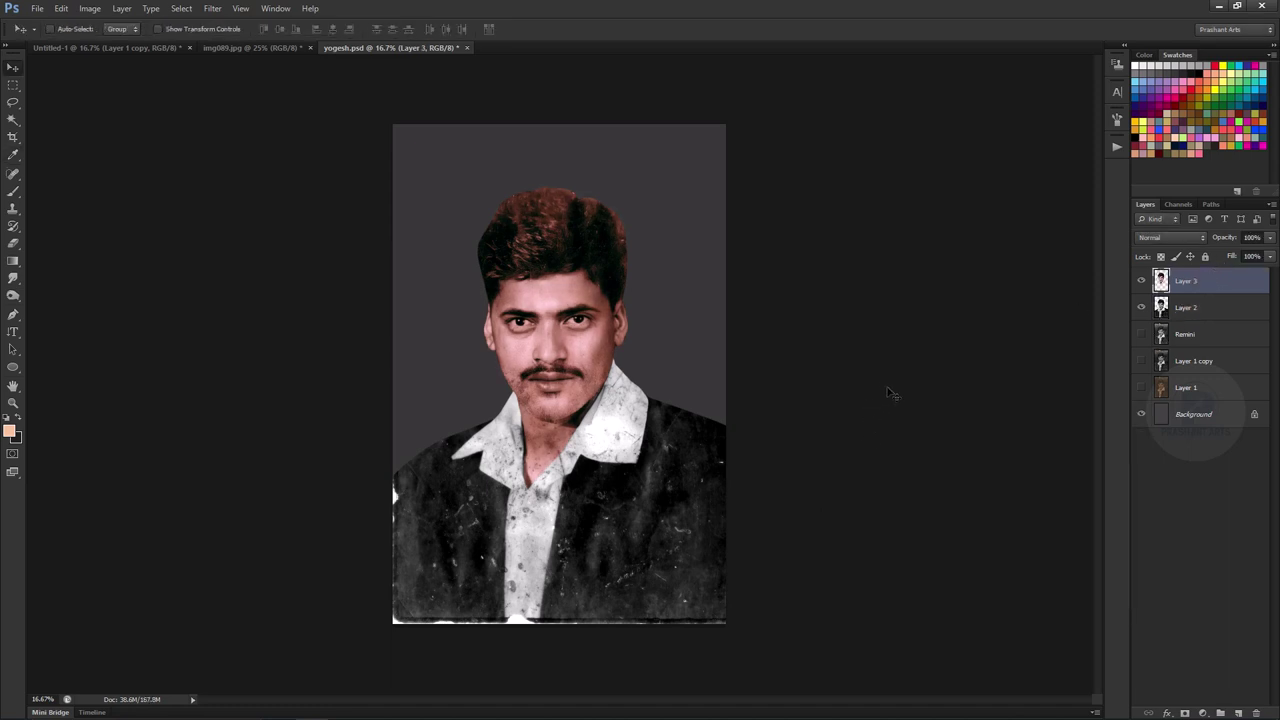
click(1238, 713)
Step: Within the reselected face and hair, paint over the hair on Layer 4 in Color blend mode
key(ctrl+shift+d)
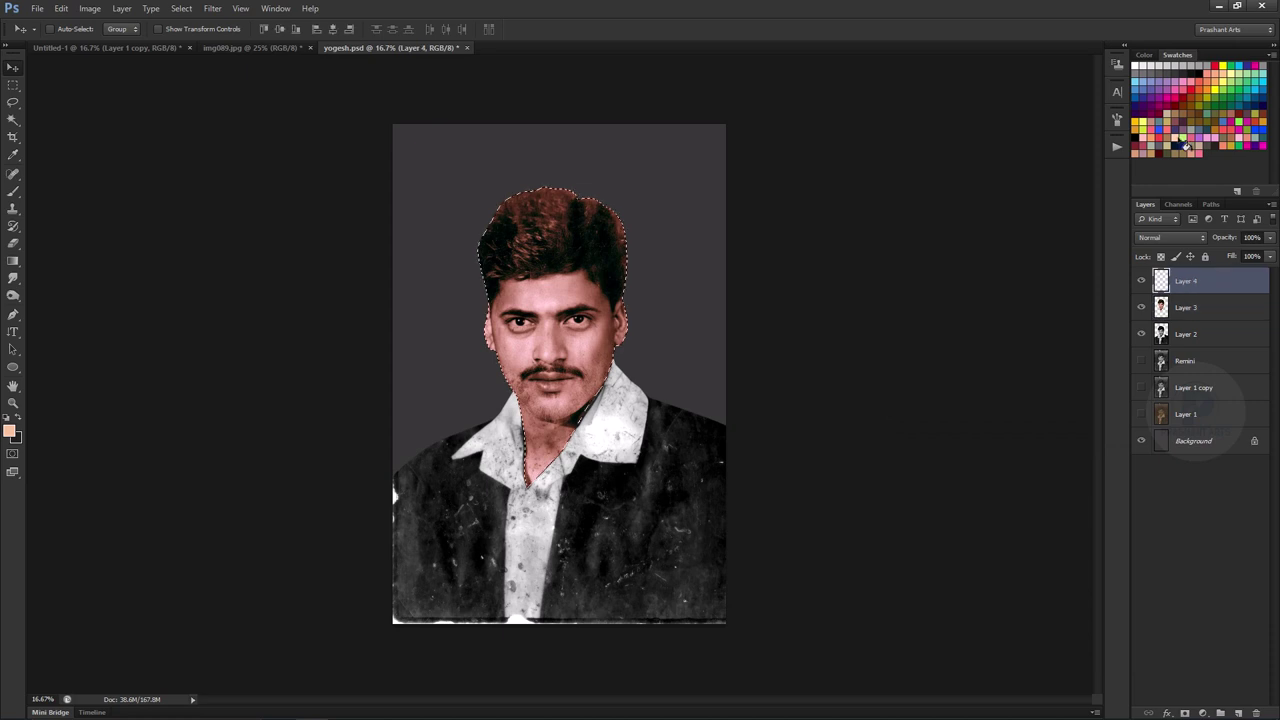
key(b)
key(x)
key(ctrl+plus)
drag(486, 129, 586, 129)
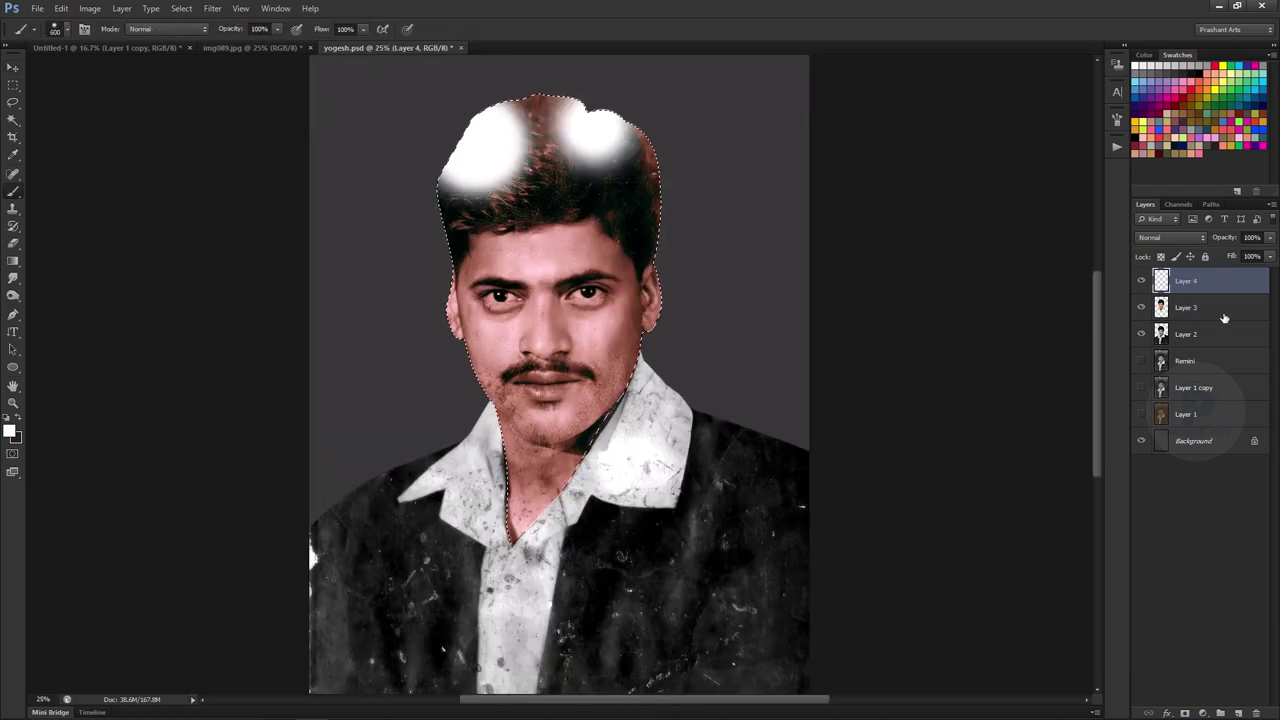
key(shift+alt+c)
Step: Enlarge the brush, set it to 45% opacity, and merge the hair colour into Layer 3
right_click(48, 62)
key(Return)
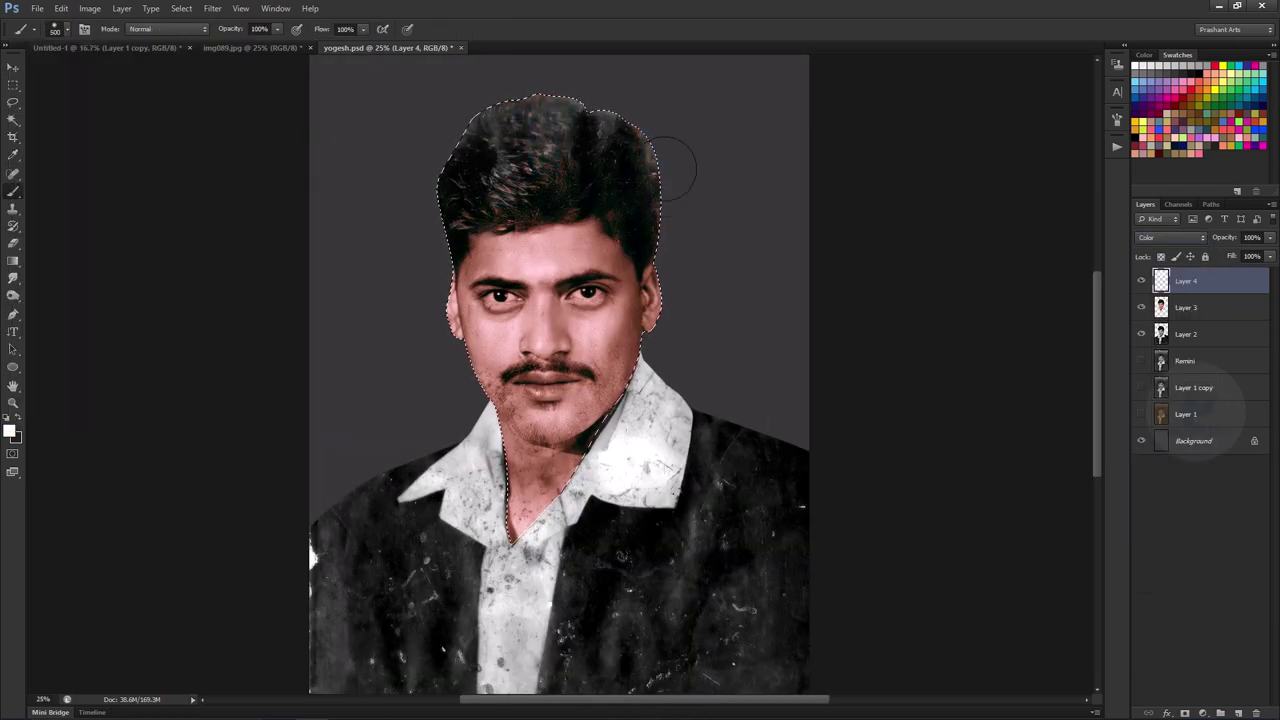
key(ctrl+plus)
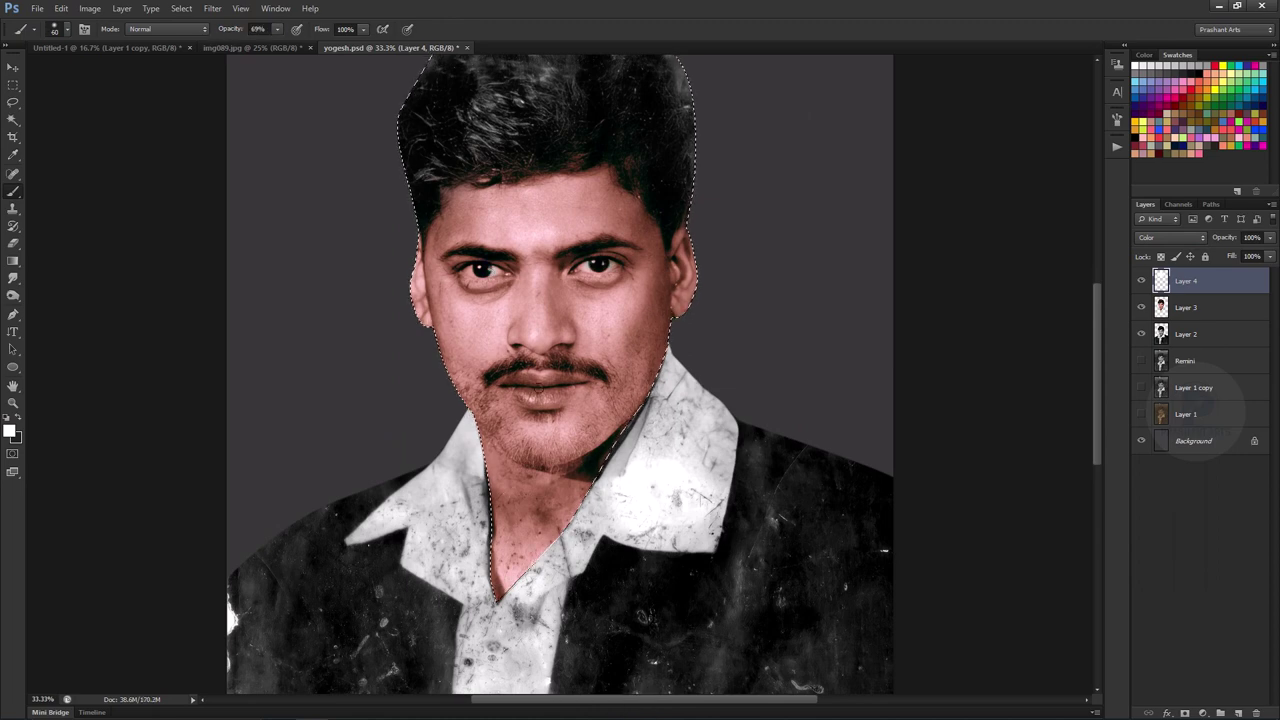
key(bracketright)
key(4)
key(5)
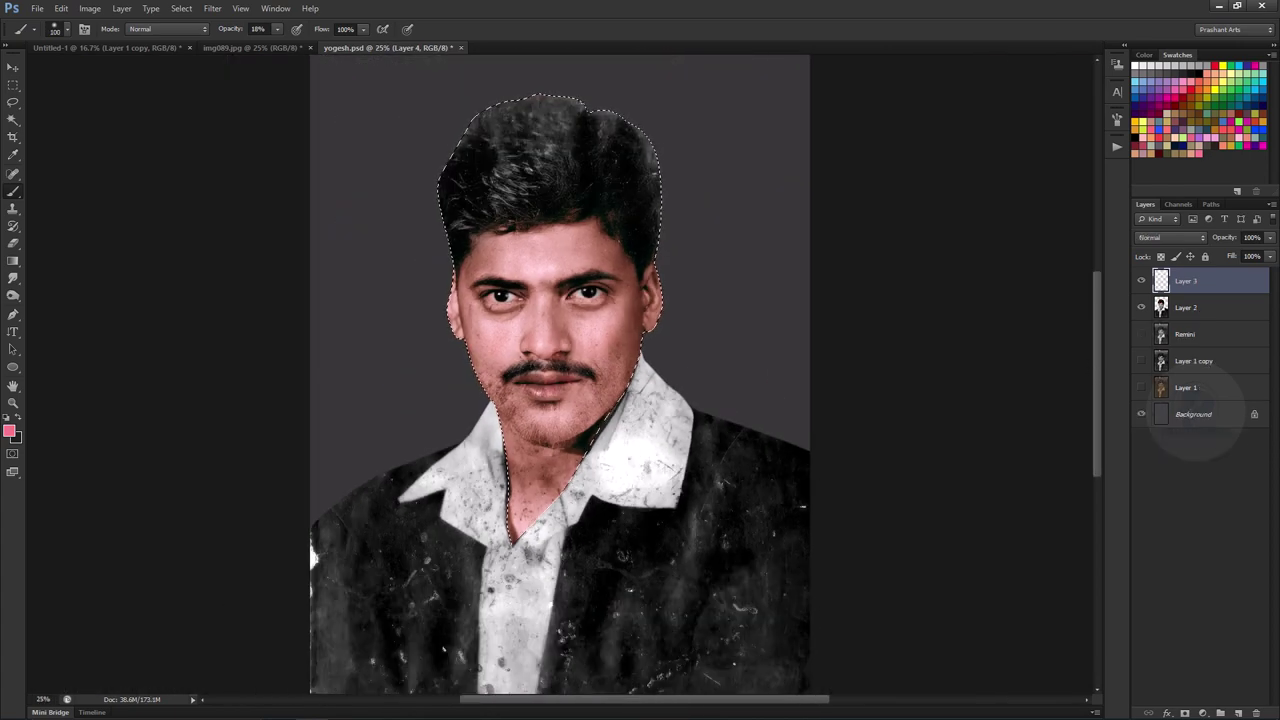
key(ctrl+u)
Step: Confirm the deeper face colour, deselect, and choose the Smudge tool with a soft brush at 50% strength
click(1217, 500)
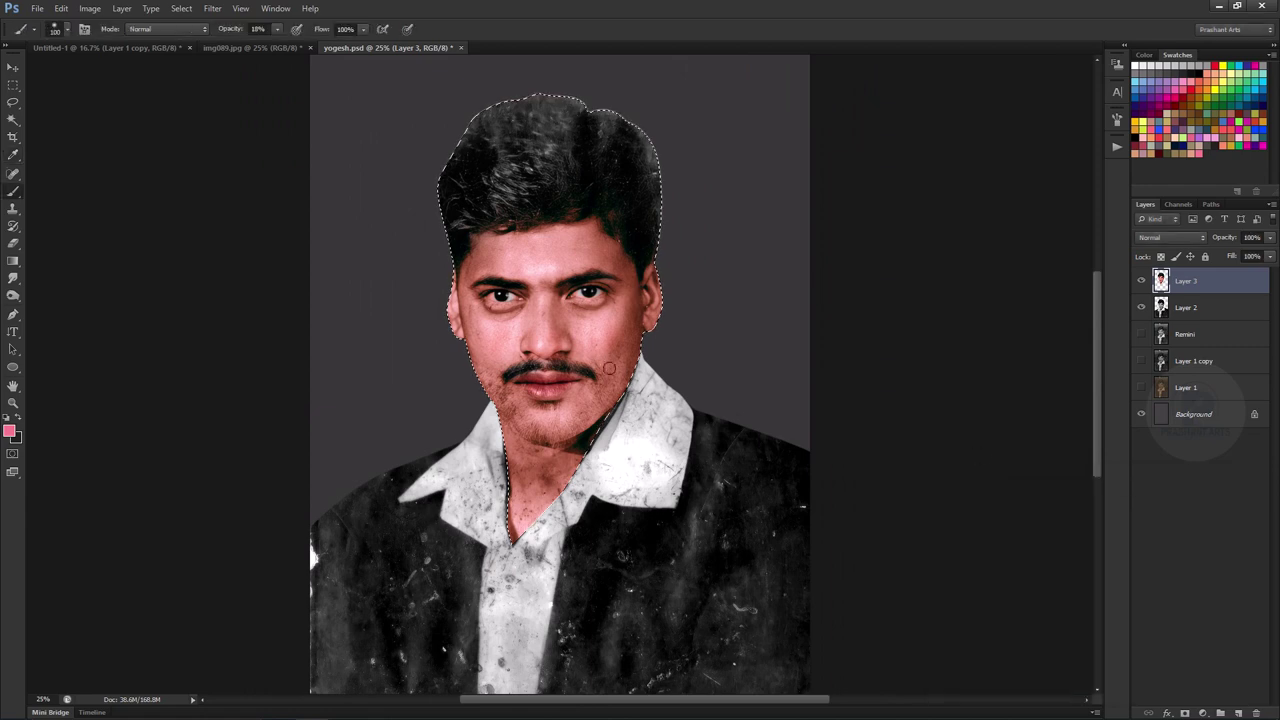
key(ctrl+d)
key(r)
click(58, 28)
key(Return)
key(ctrl+equal)
key(ctrl+equal)
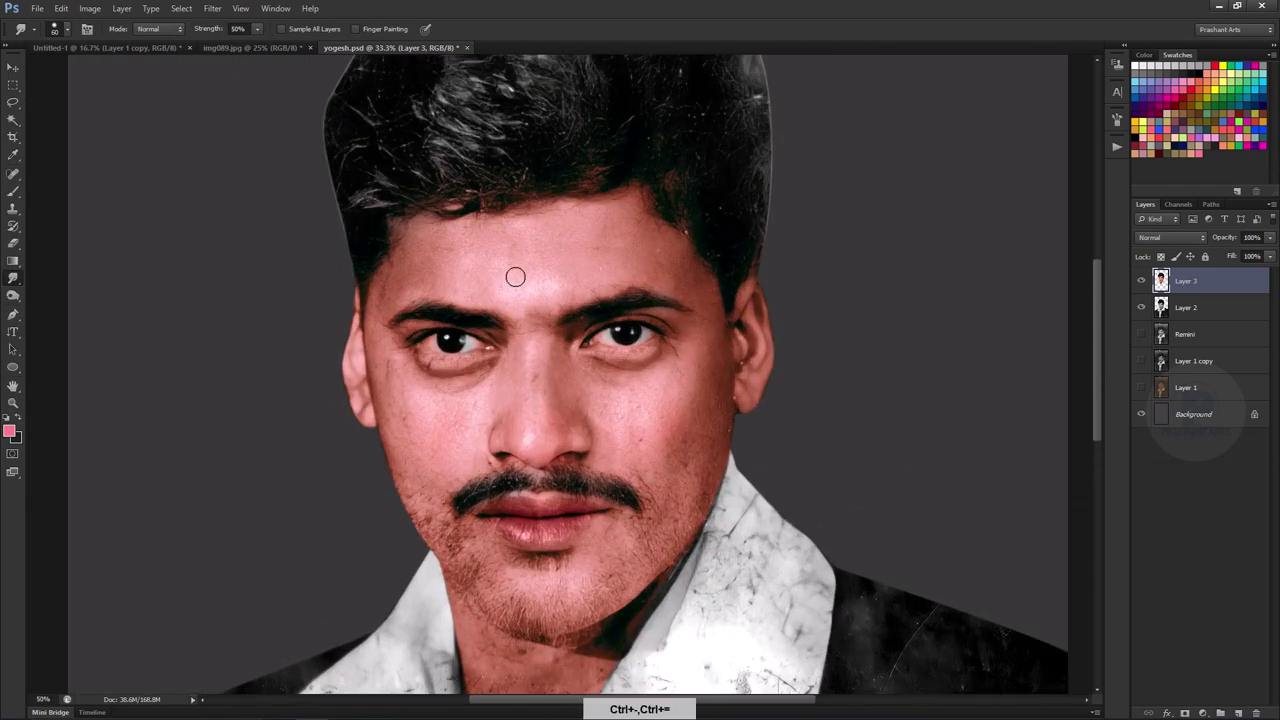
key(ctrl+shift+d)
key(bracketright)
key(bracketright)
key(bracketright)
key(bracketright)
key(bracketright)
key(bracketright)
key(bracketright)
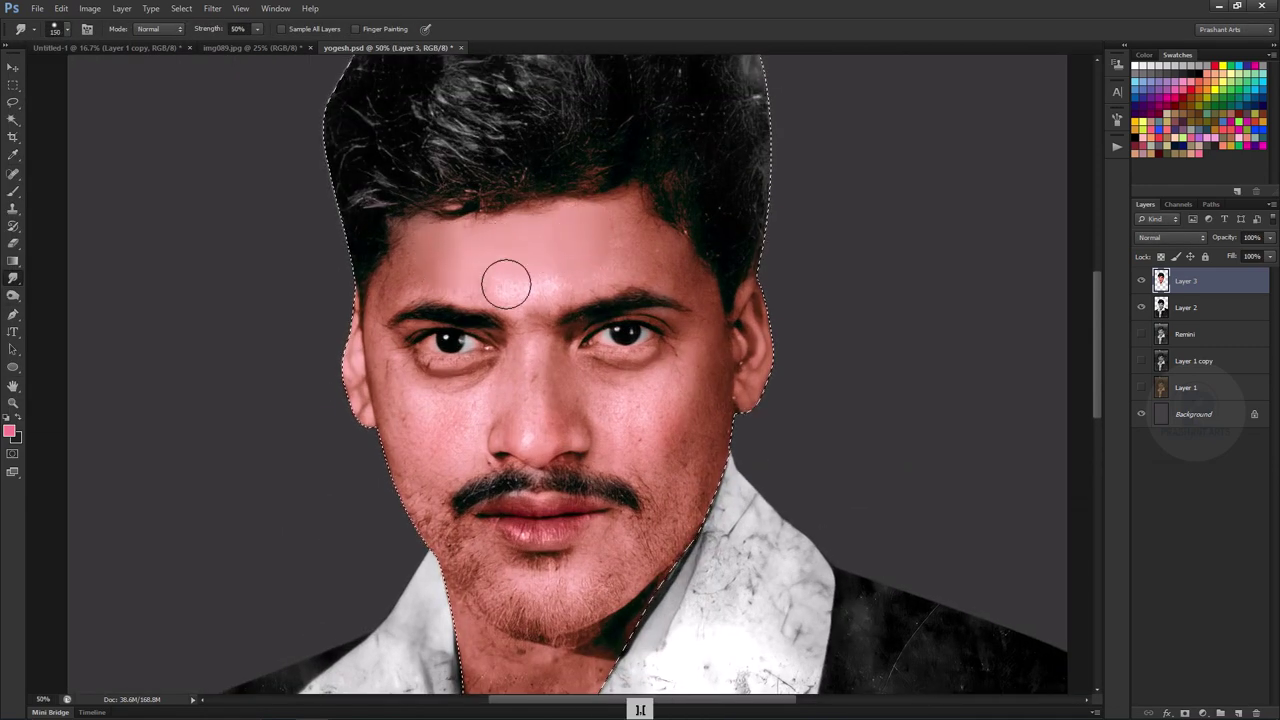
Step: Smudge the forehead, between the eyebrows and the cheeks, resizing the brush as needed
key(bracketleft)
key(bracketleft)
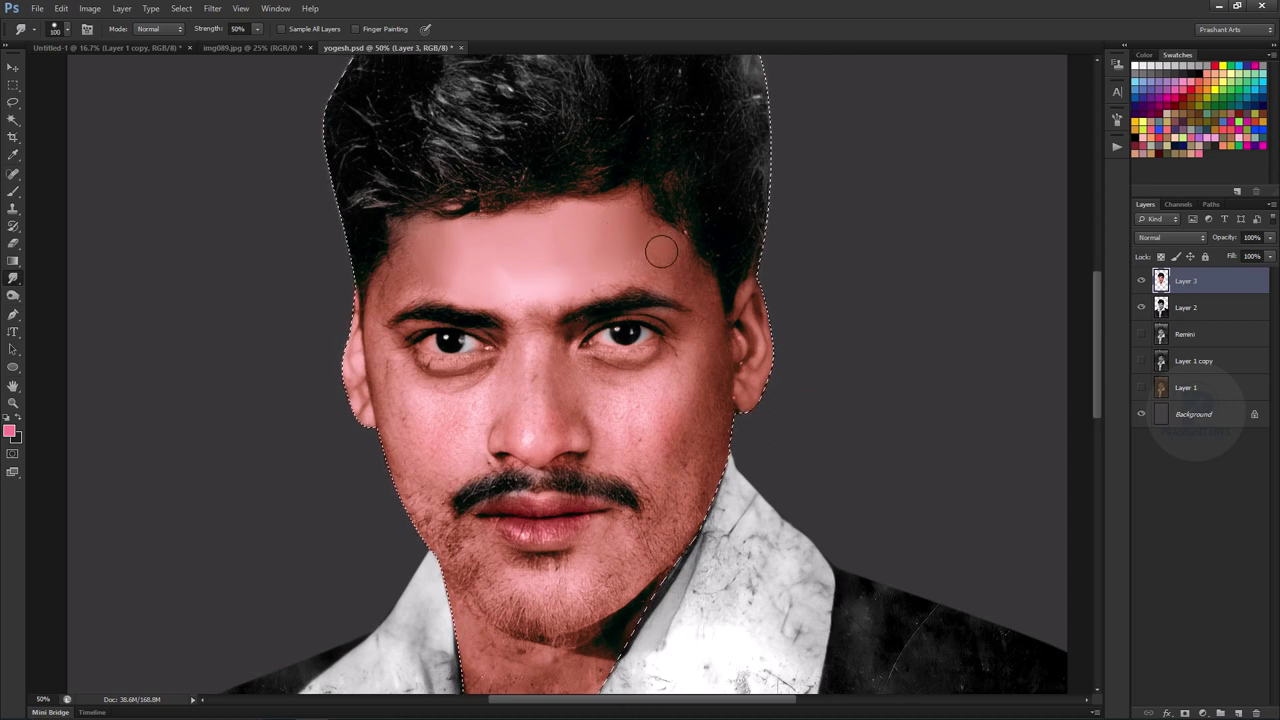
key(bracketright)
key(bracketright)
key(bracketright)
key(bracketleft)
key(bracketleft)
key(bracketleft)
key(bracketright)
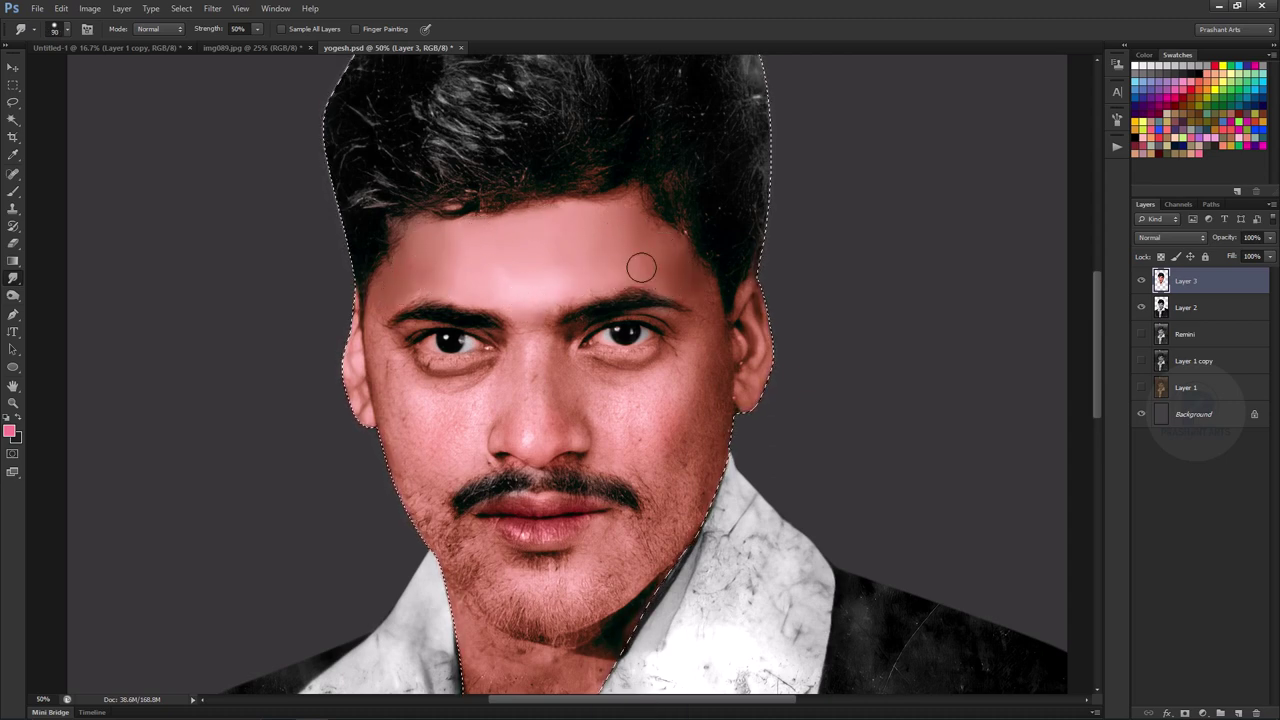
key(bracketright)
key(bracketright)
key(bracketright)
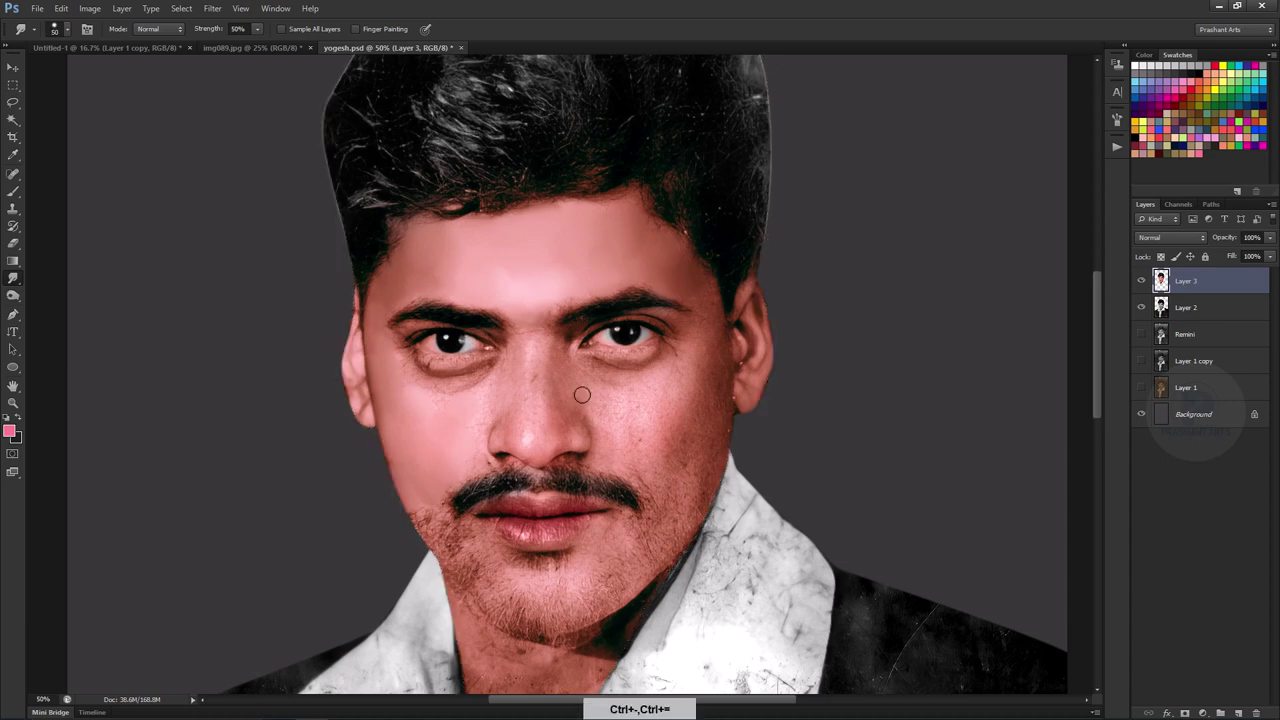
key(ctrl+plus)
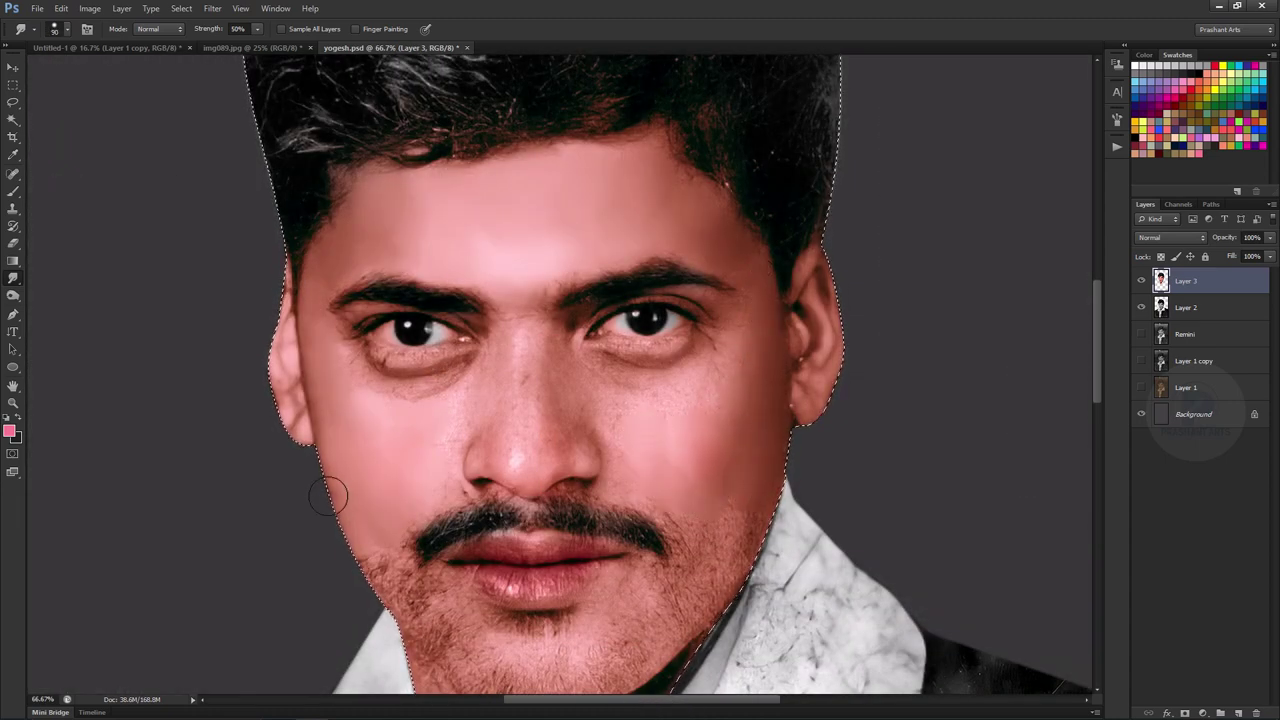
scroll(708, 386, down, 5)
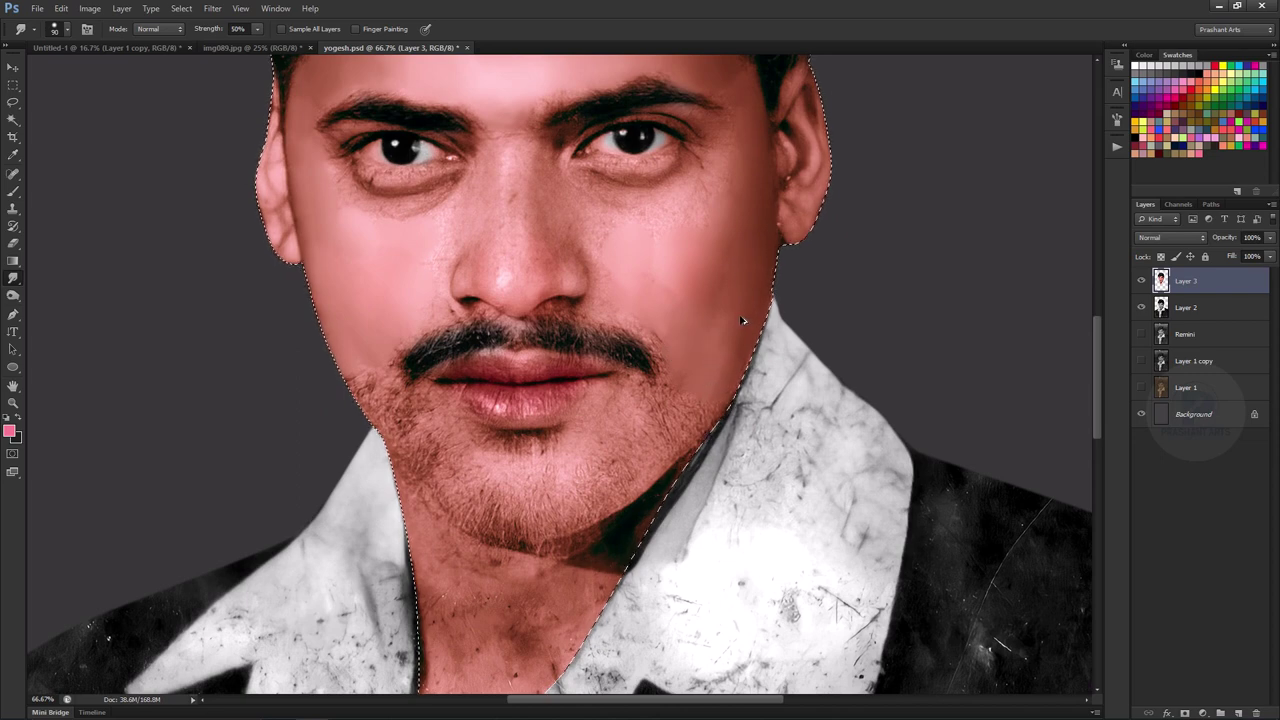
click(15, 70)
Step: Dismiss the feather settings, deselect the face, and return to the Smudge tool
key(shift+F6)
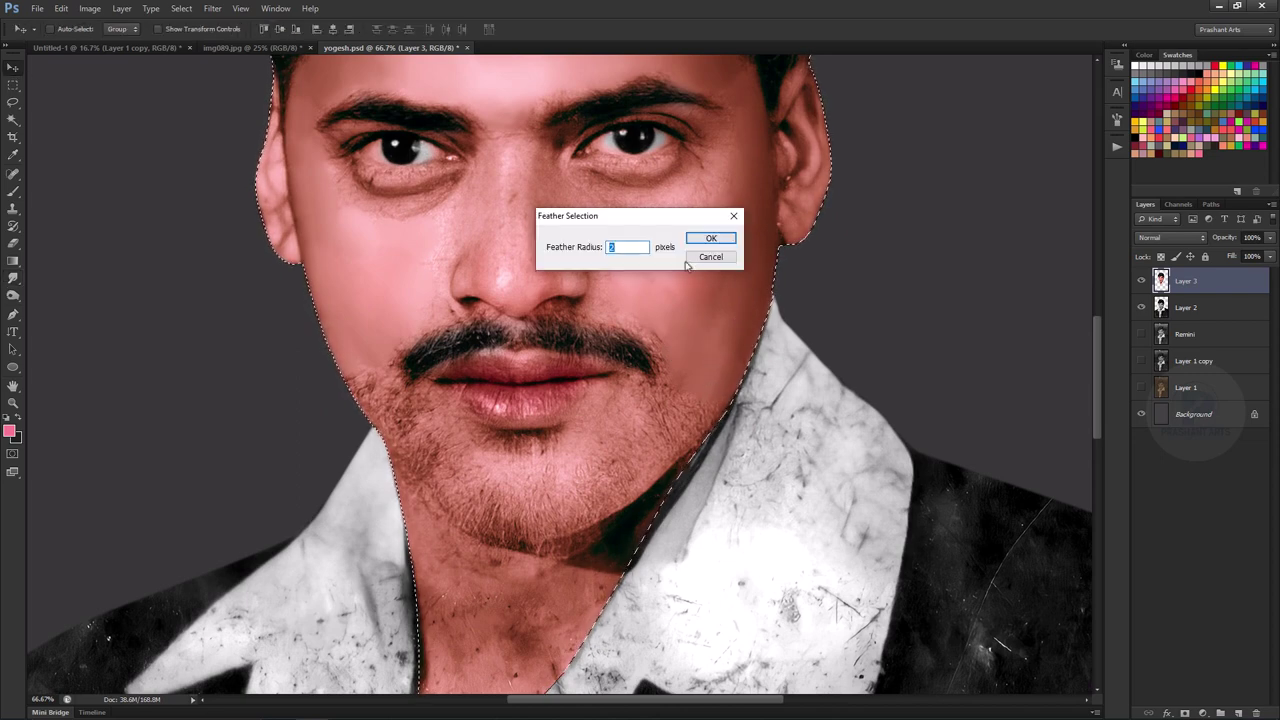
key(Return)
key(b)
key(ctrl+d)
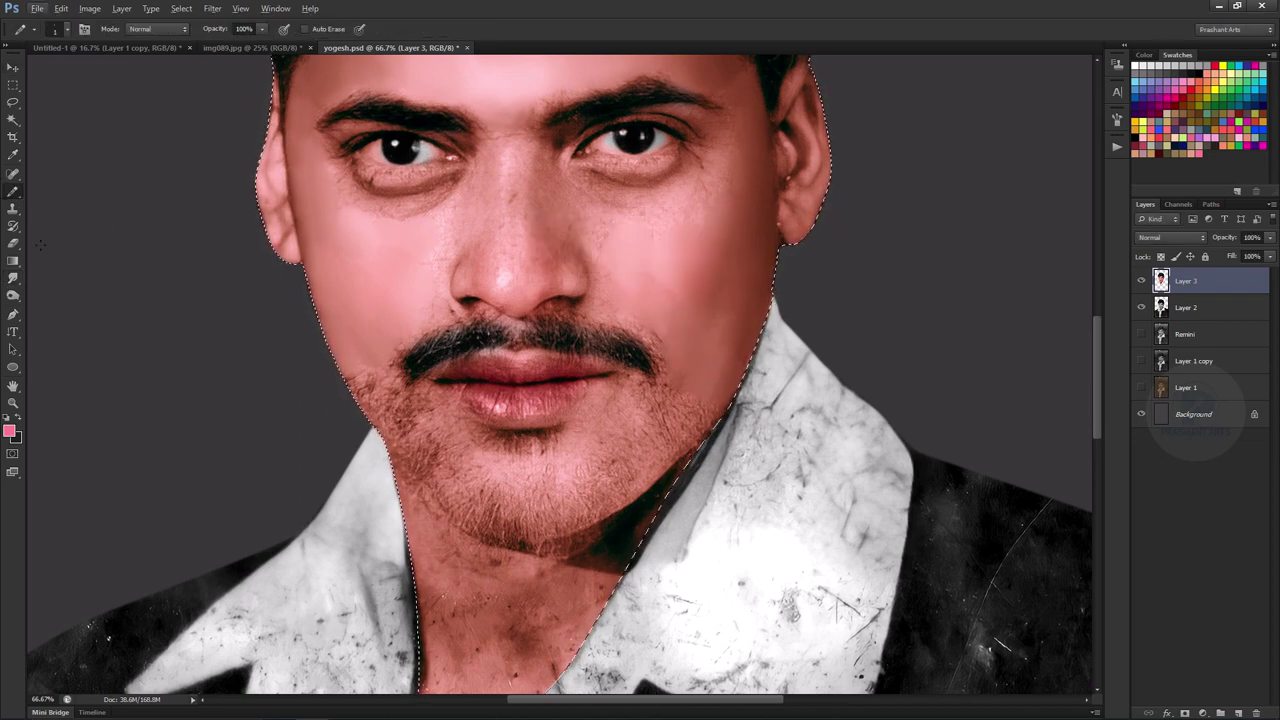
key(r)
Step: Zoom to 100% on the face and set the smudge brush size to 70
key(ctrl+minus)
key(ctrl+minus)
key(ctrl+equal)
key(ctrl+shift+d)
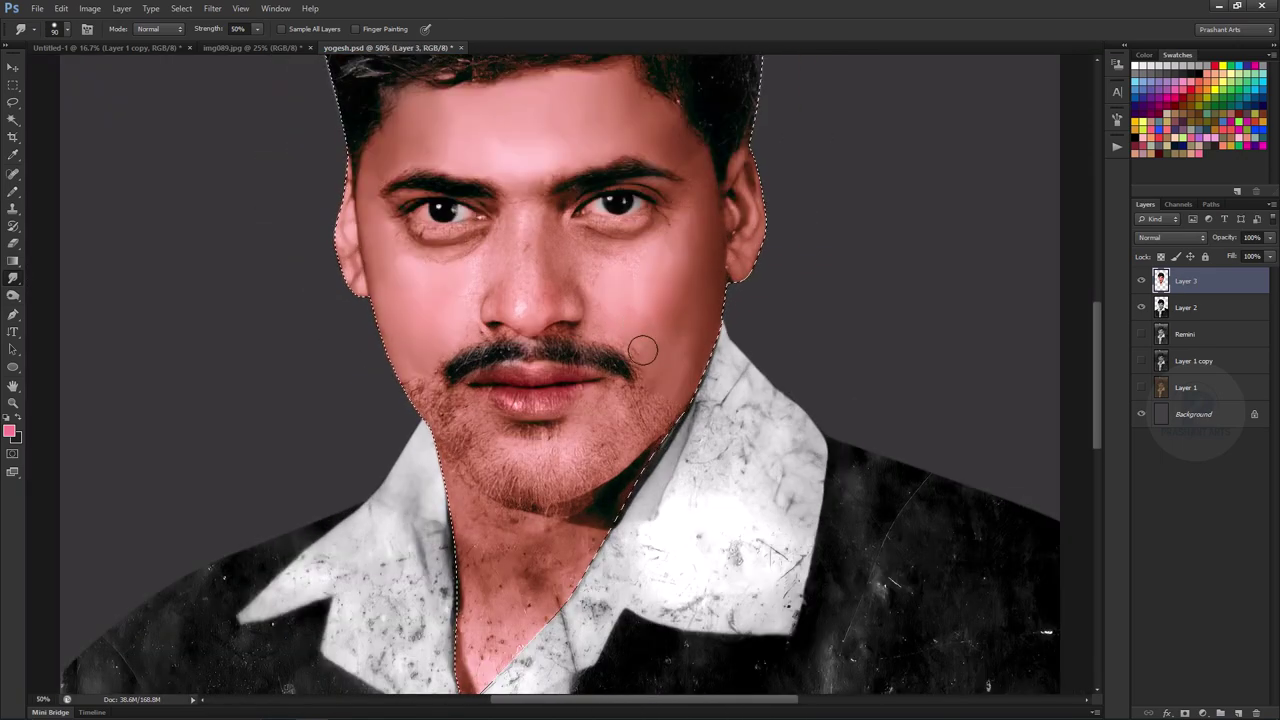
key(ctrl+equal)
key(ctrl+equal)
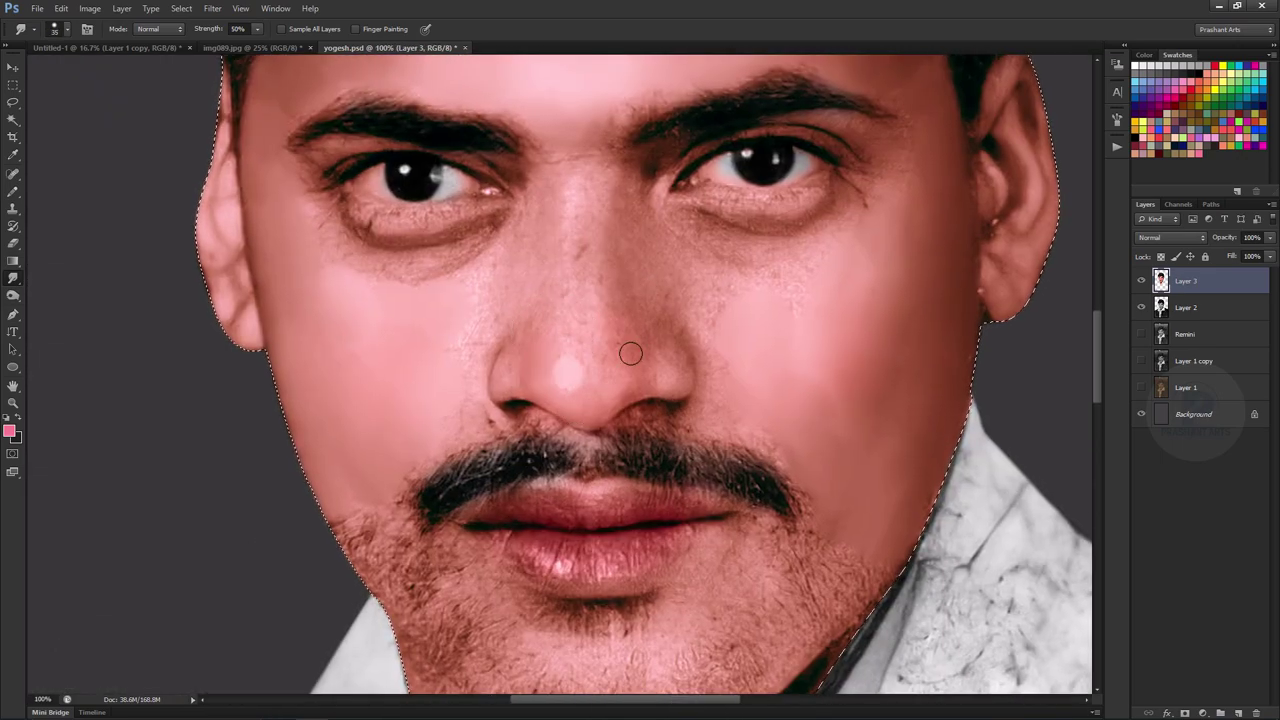
key(bracketright)
key(bracketright)
key(bracketleft)
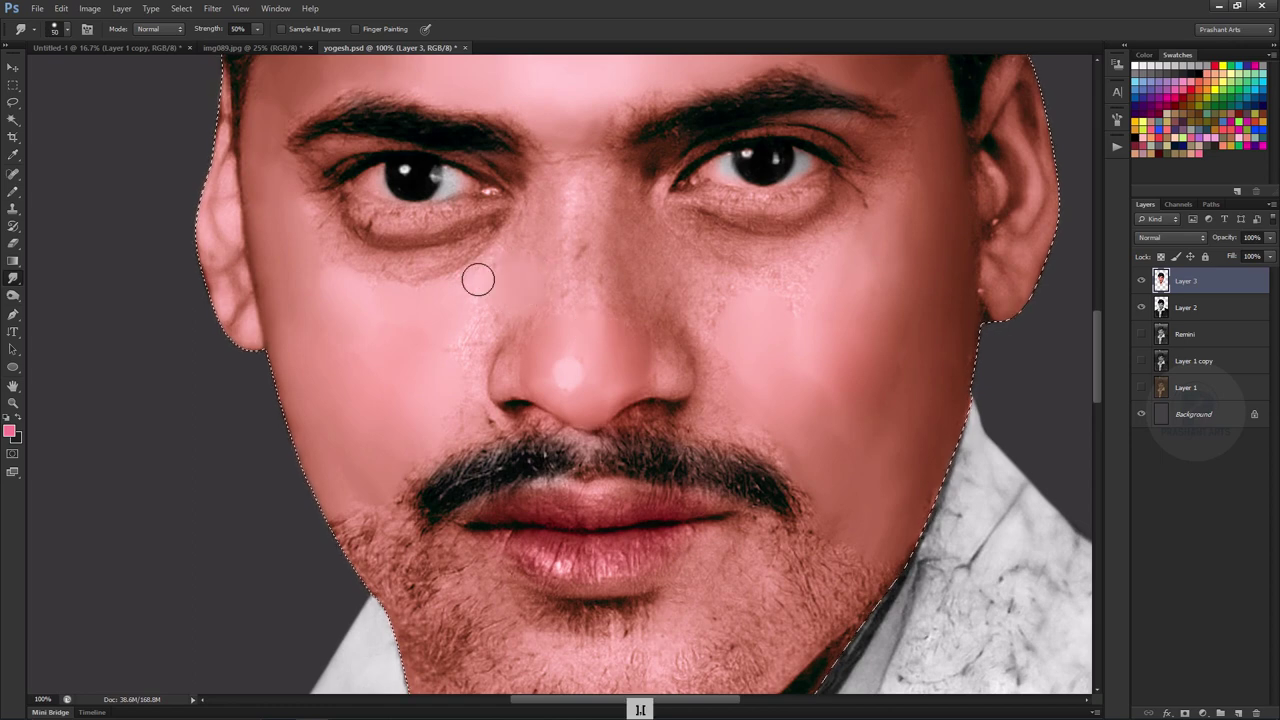
key(bracketleft)
key(bracketright)
key(bracketright)
key(bracketright)
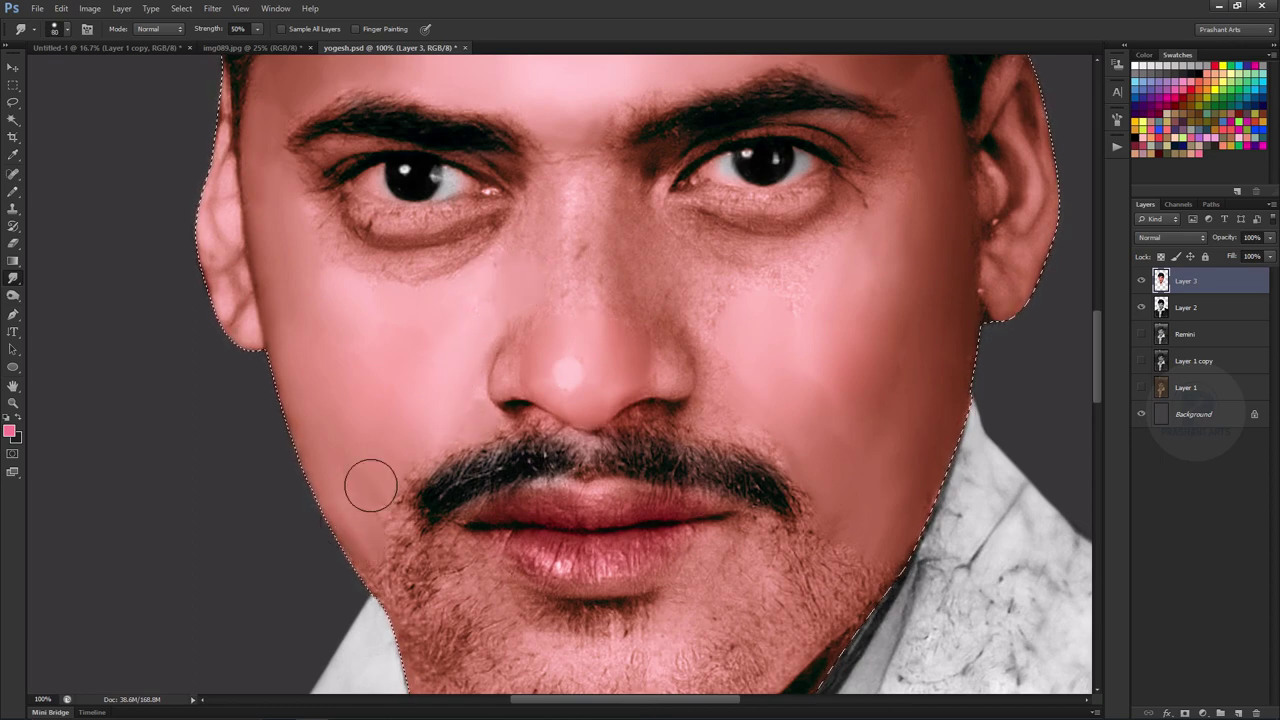
scroll(443, 300, down, 3)
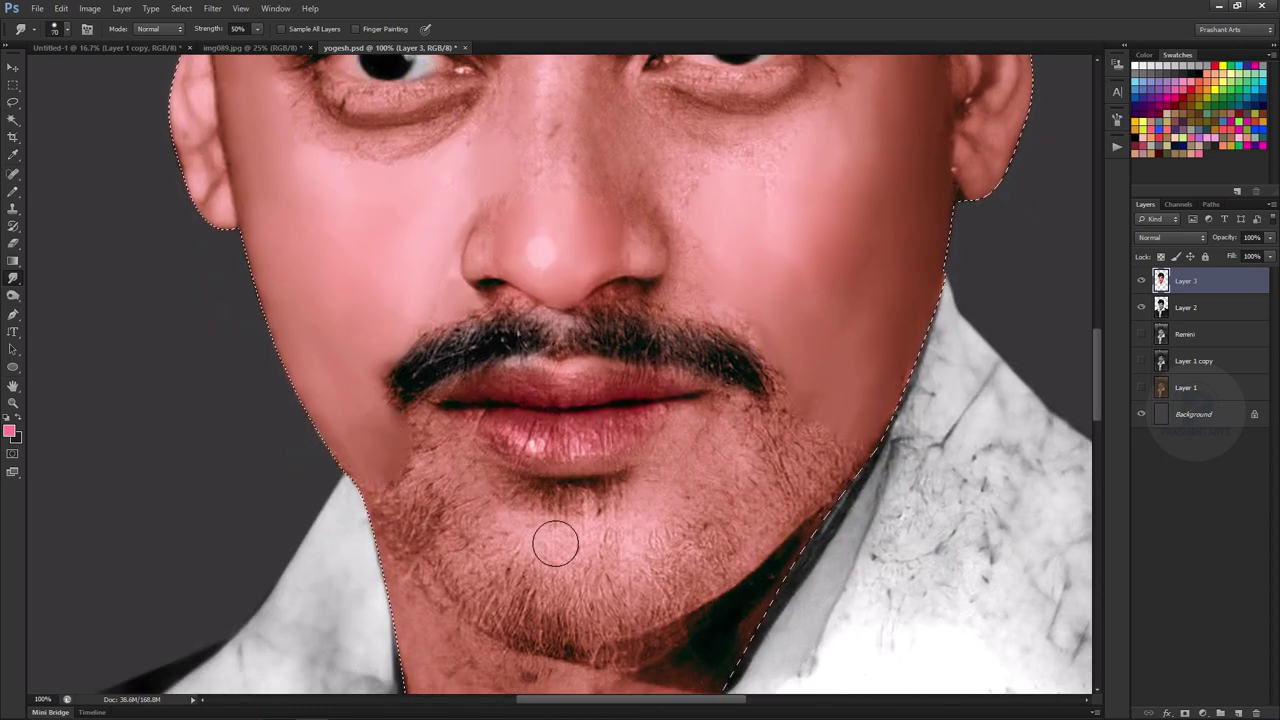
Step: Smudge away the stubble on the chin and right cheek, resizing the brush to 50
mouse_move(557, 537)
mouse_down()
mouse_move(808, 434)
mouse_move(743, 491)
mouse_move(903, 370)
mouse_up()
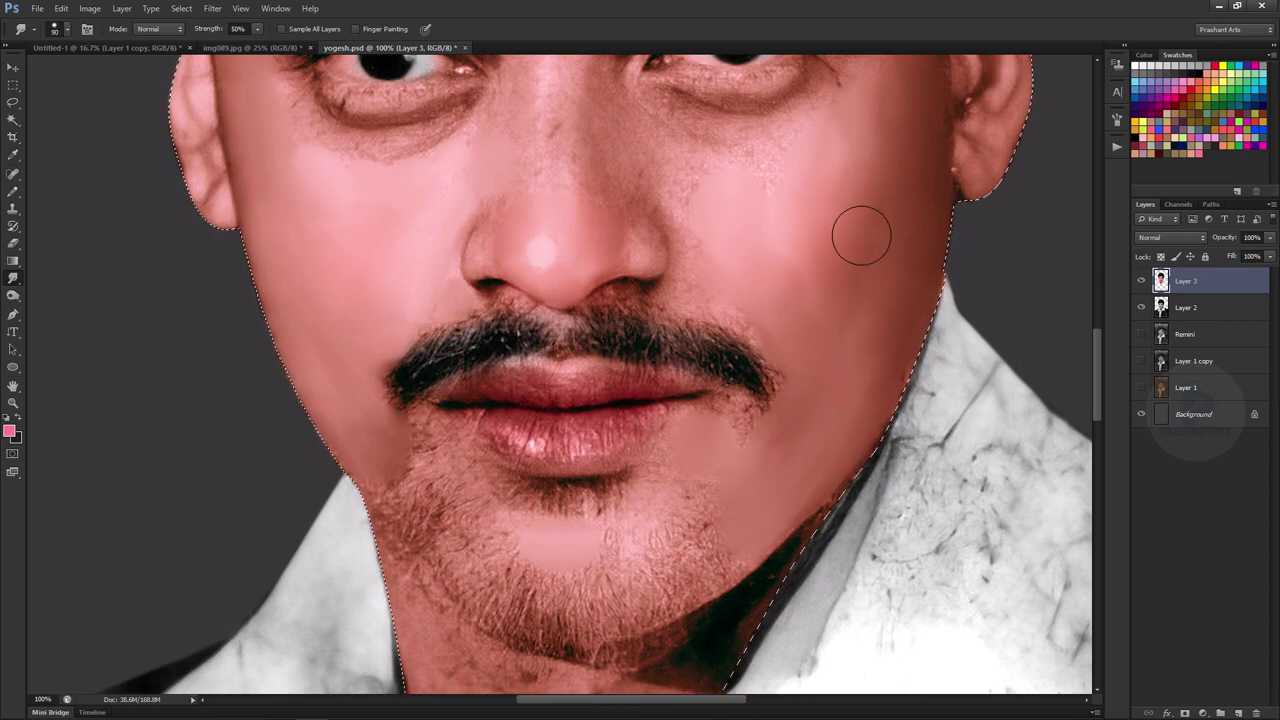
key(bracketleft)
key(bracketleft)
key(bracketleft)
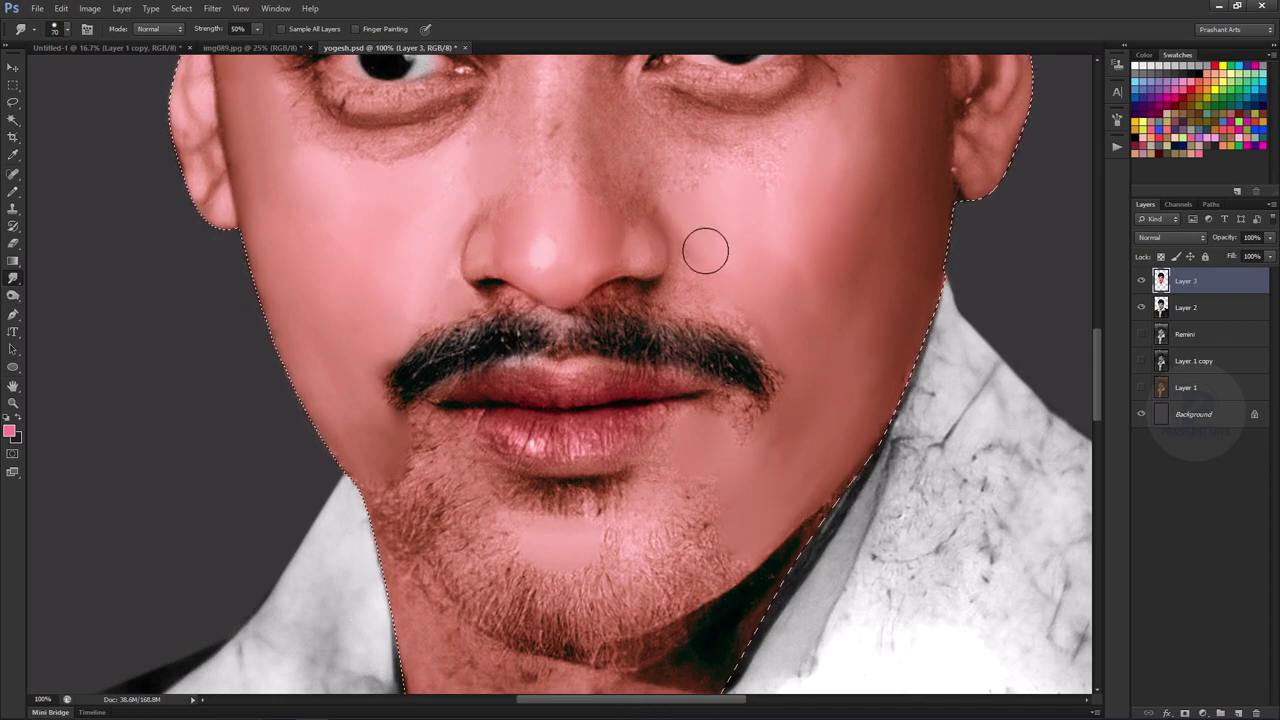
scroll(556, 204, up, 3)
key(bracketright)
key(bracketright)
key(bracketright)
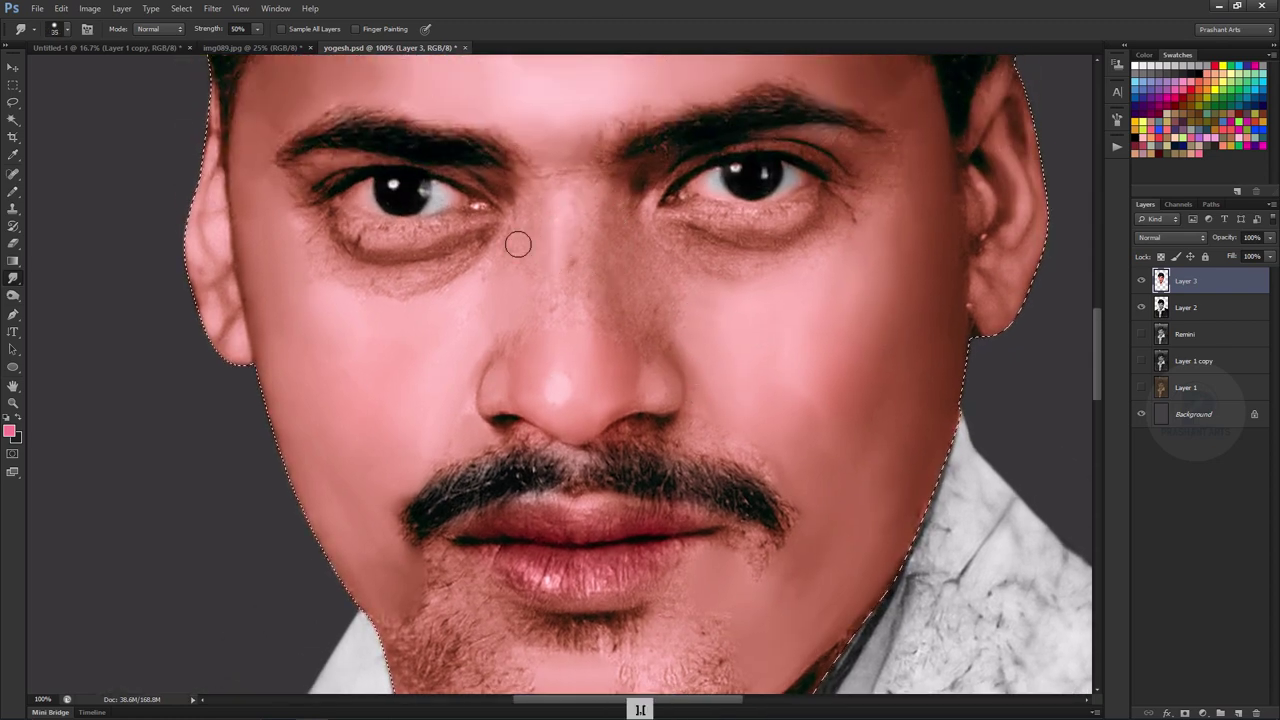
key(bracketright)
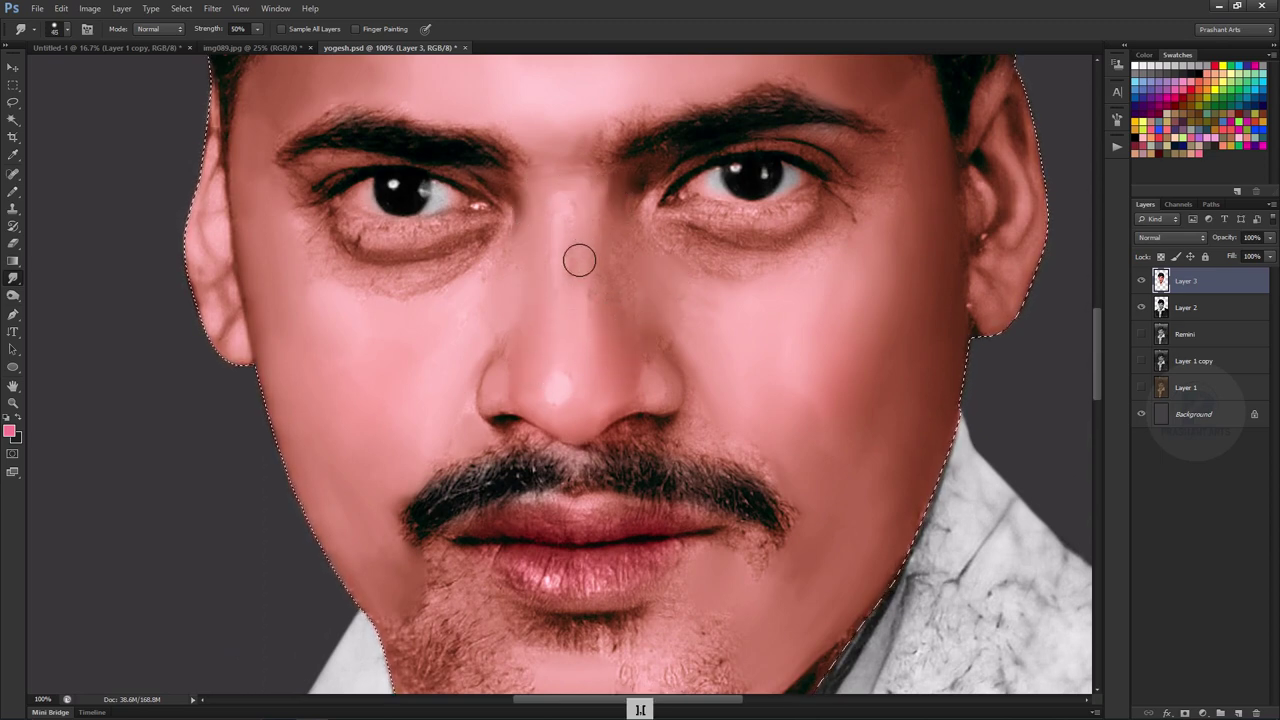
Step: Soften the shadow and stubble under the chin and along the neck
key(ctrl+minus)
key(ctrl+minus)
key(ctrl+minus)
key(ctrl+plus)
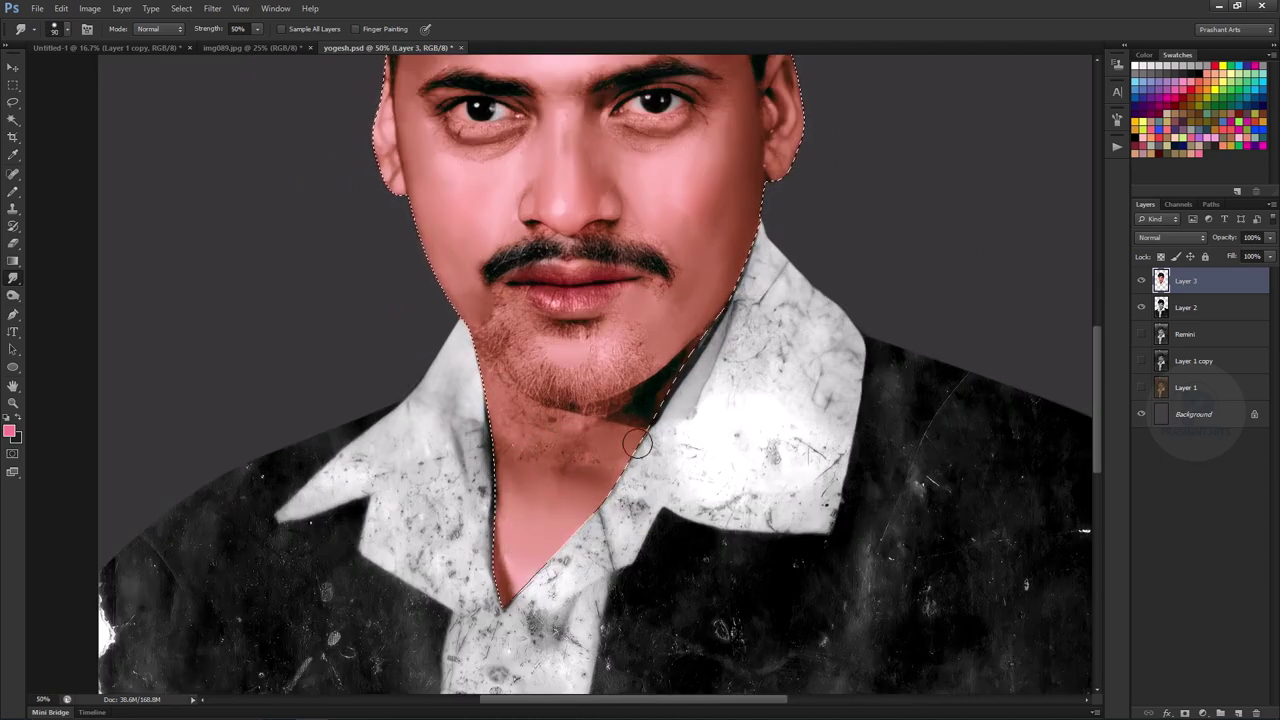
drag(520, 458, 620, 380)
mouse_move(499, 312)
mouse_down()
mouse_move(500, 348)
mouse_move(491, 314)
mouse_move(604, 362)
mouse_move(580, 334)
mouse_up()
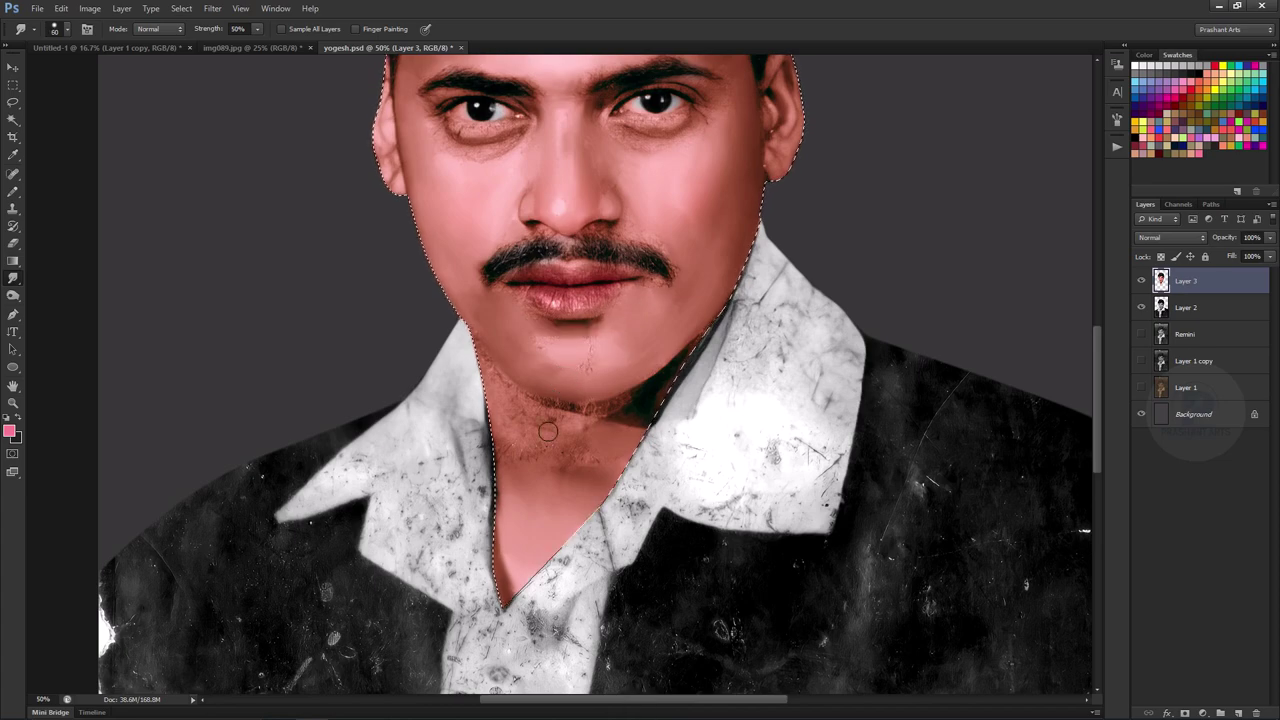
mouse_move(520, 452)
mouse_down()
mouse_move(571, 423)
mouse_move(589, 389)
mouse_up()
scroll(704, 205, down, 2)
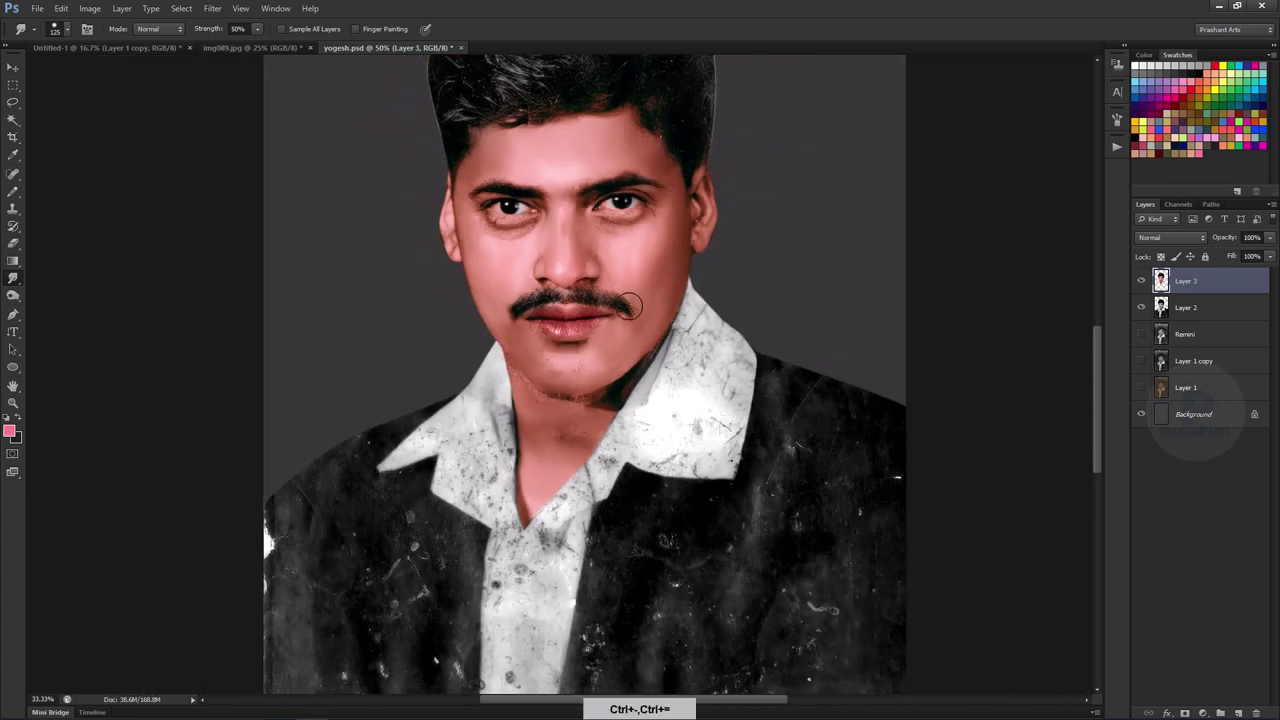
scroll(586, 380, up, 3)
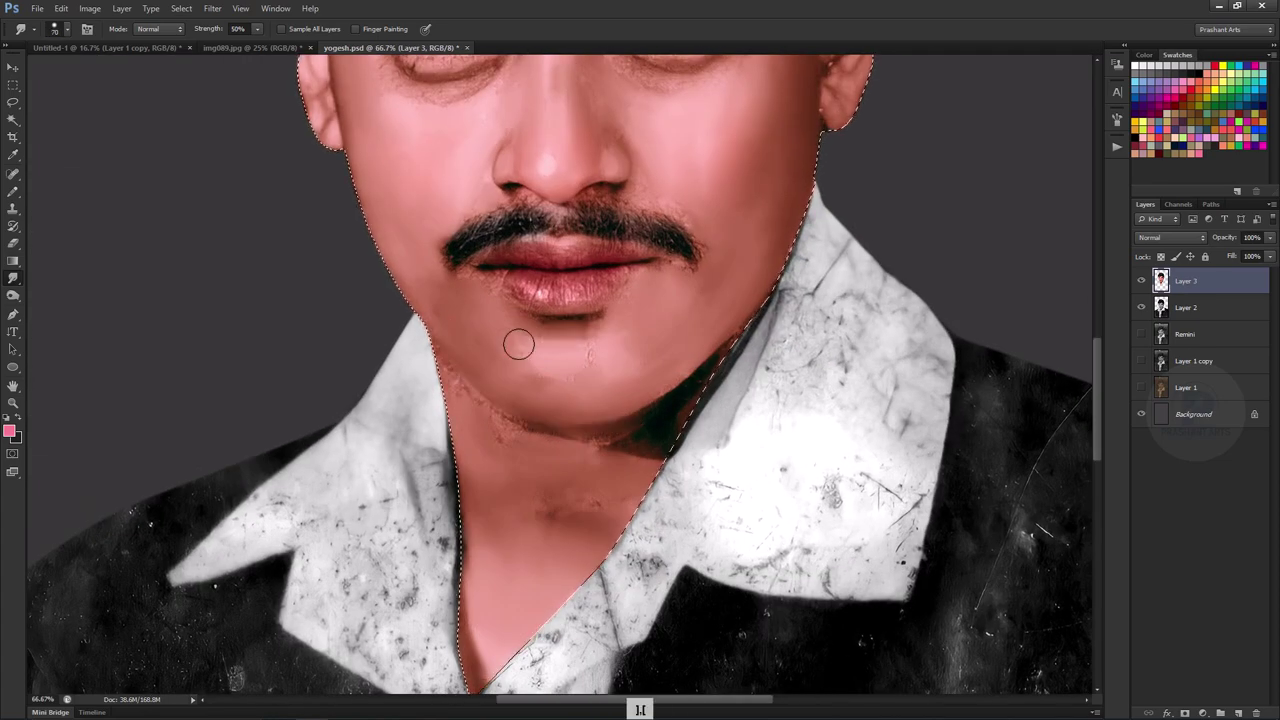
scroll(645, 290, down, 2)
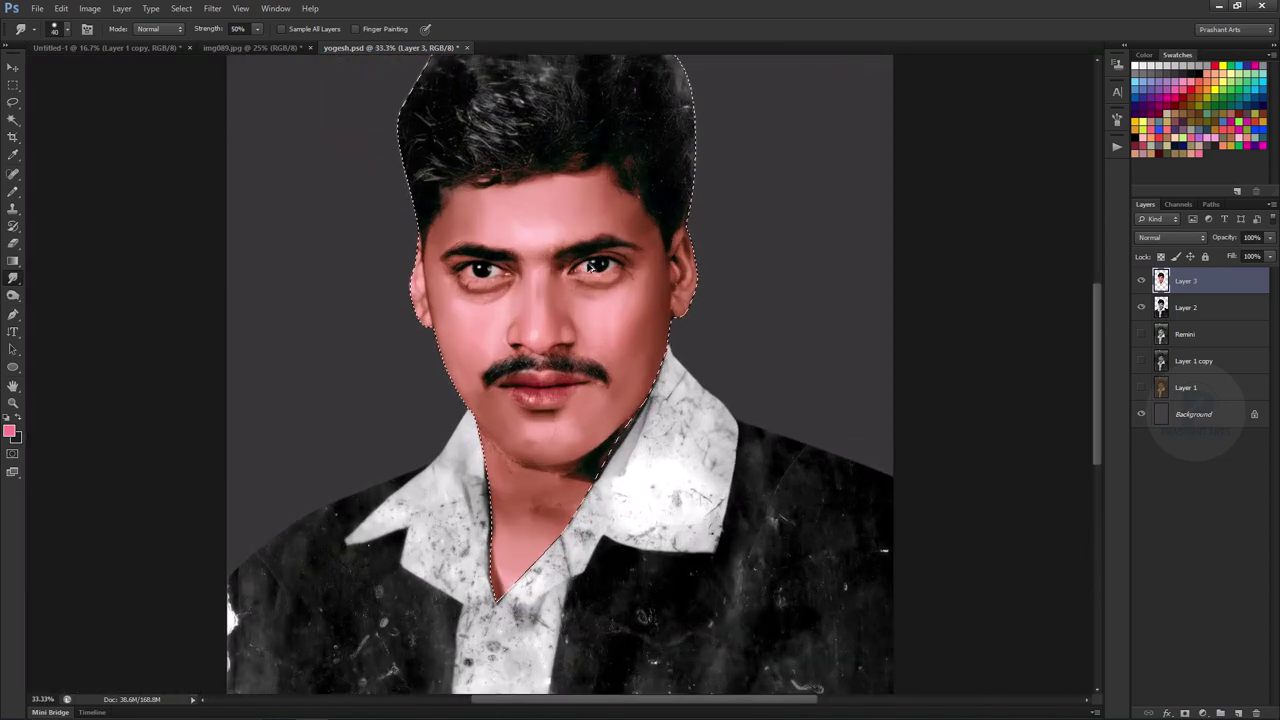
scroll(540, 290, down, 1)
Step: Set smudge strength to 80% and smooth the dark lash streaks on the upper eyelid
key(8)
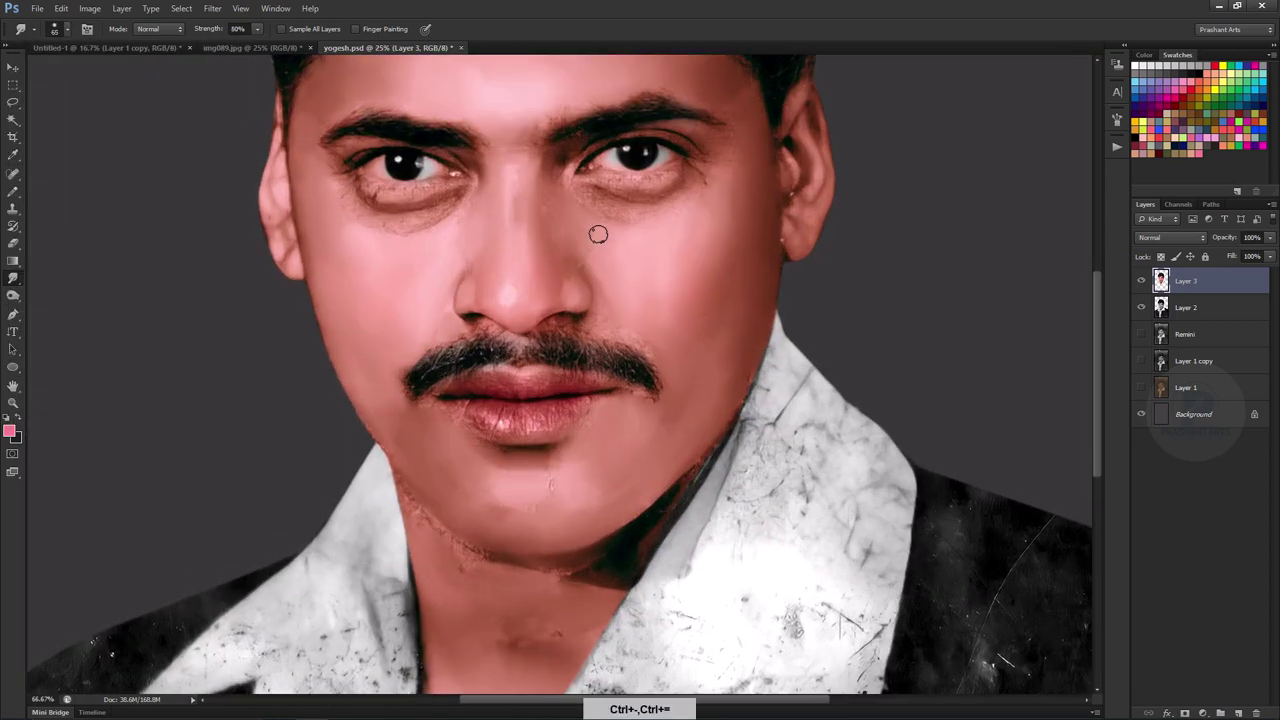
scroll(597, 229, up, 5)
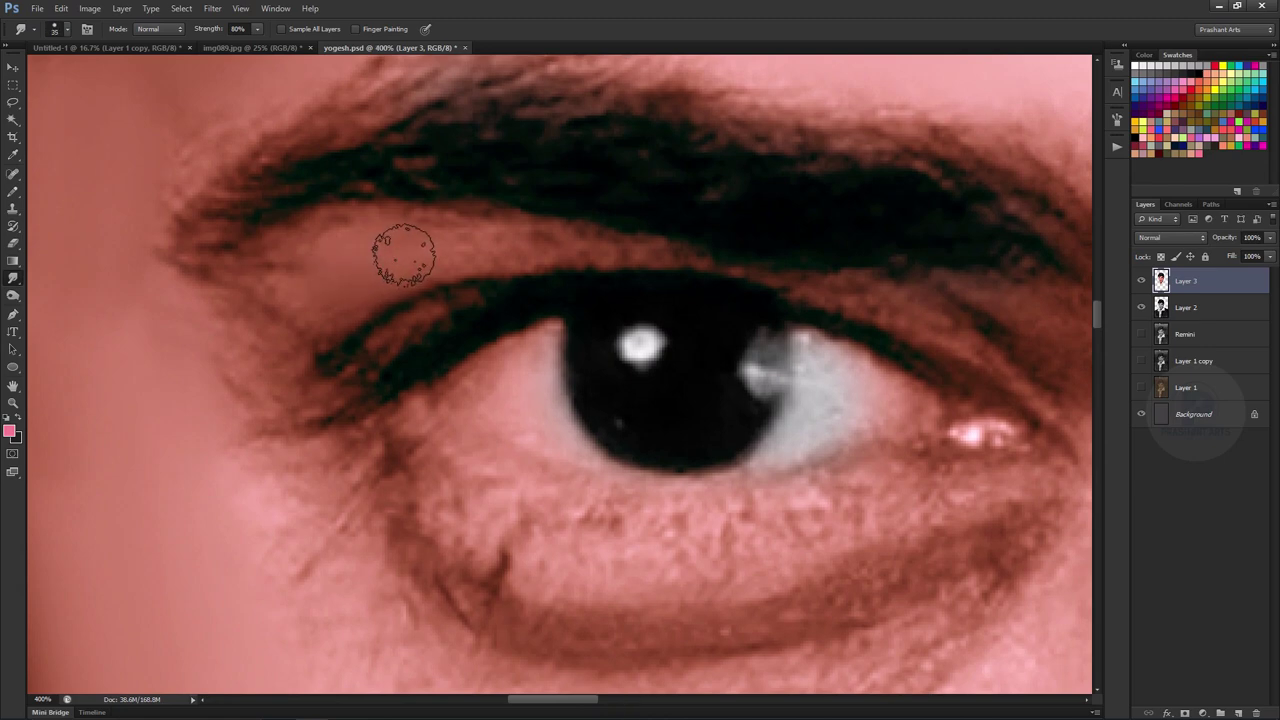
drag(403, 251, 320, 330)
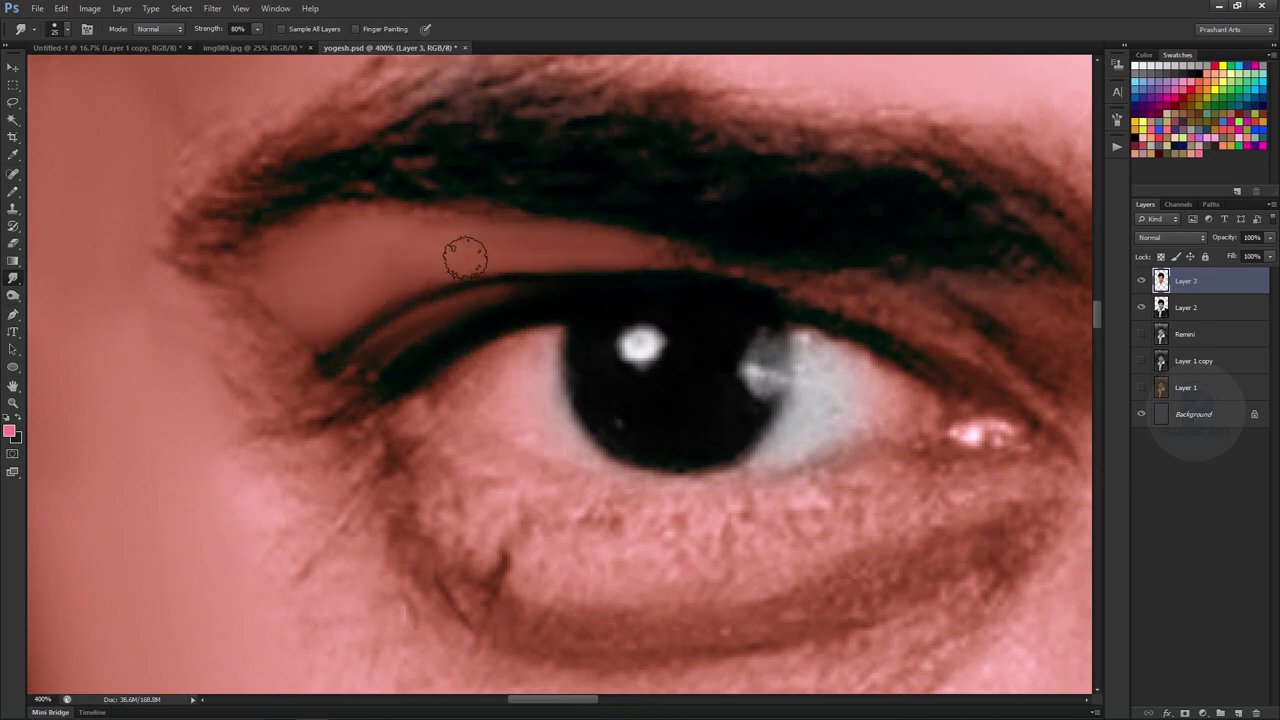
scroll(463, 257, right, 3)
key(bracketleft)
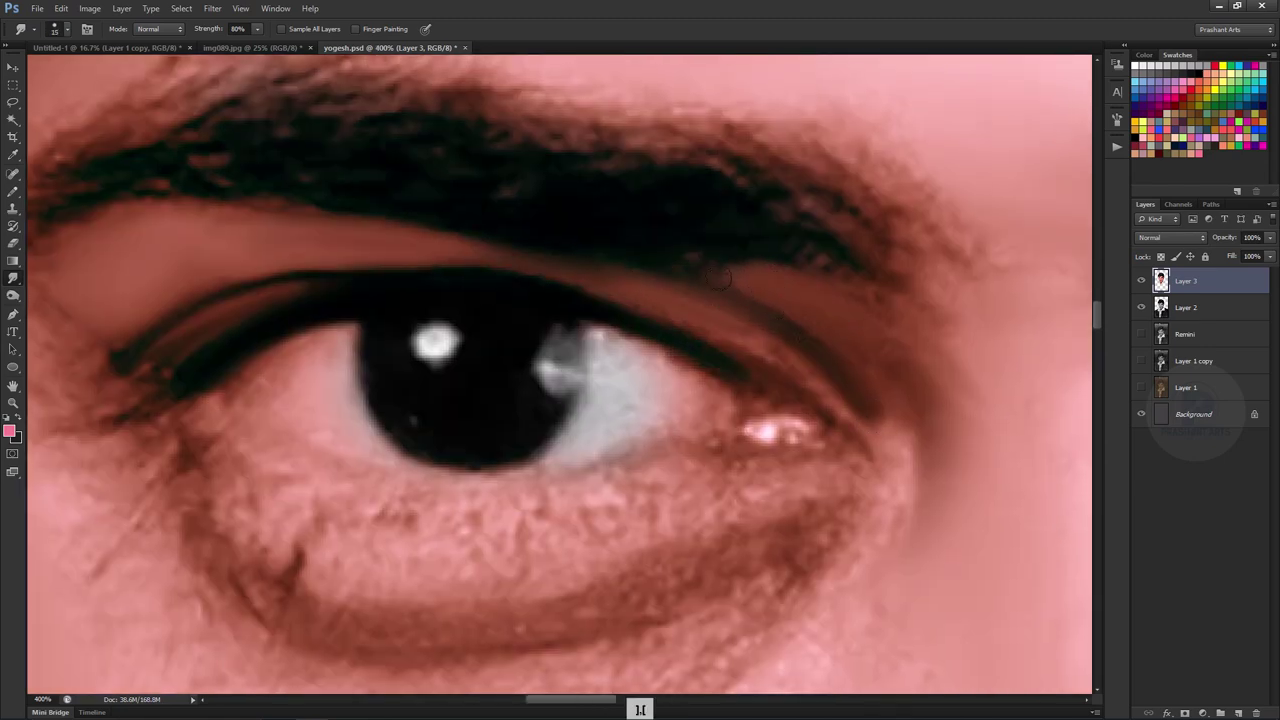
Step: Smooth the eye white beside the iris
drag(425, 323, 615, 280)
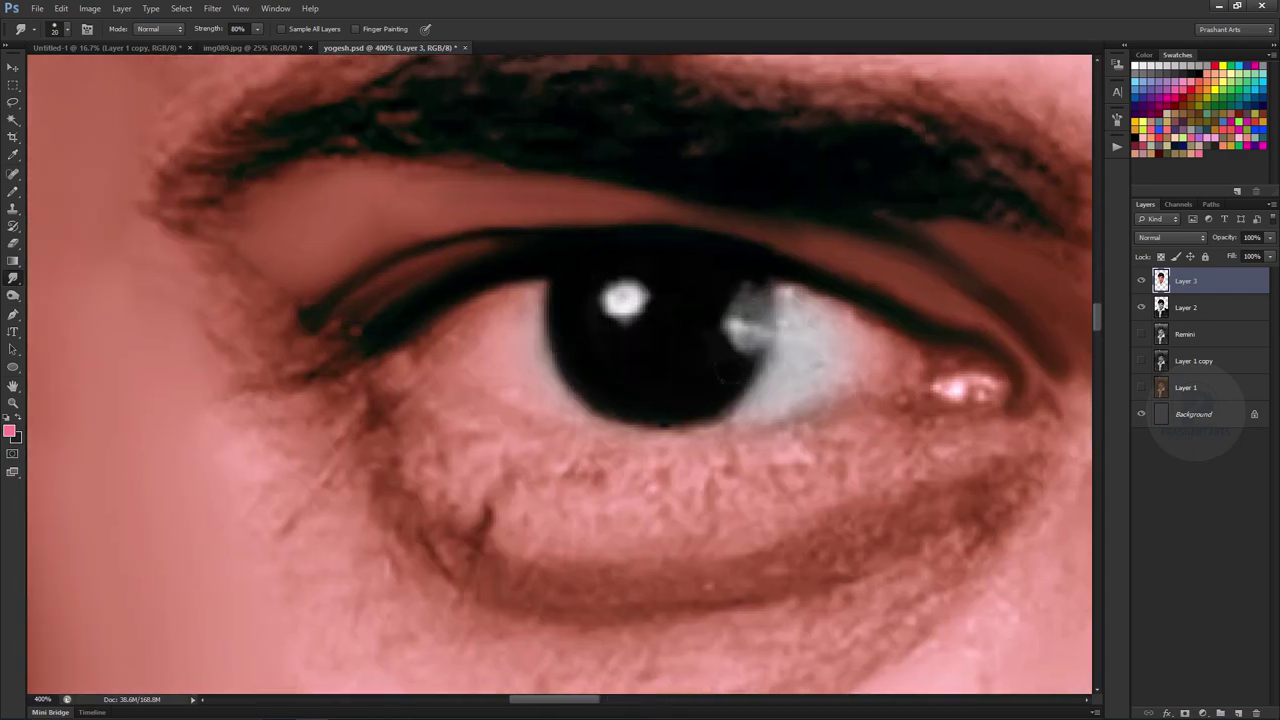
drag(498, 372, 441, 277)
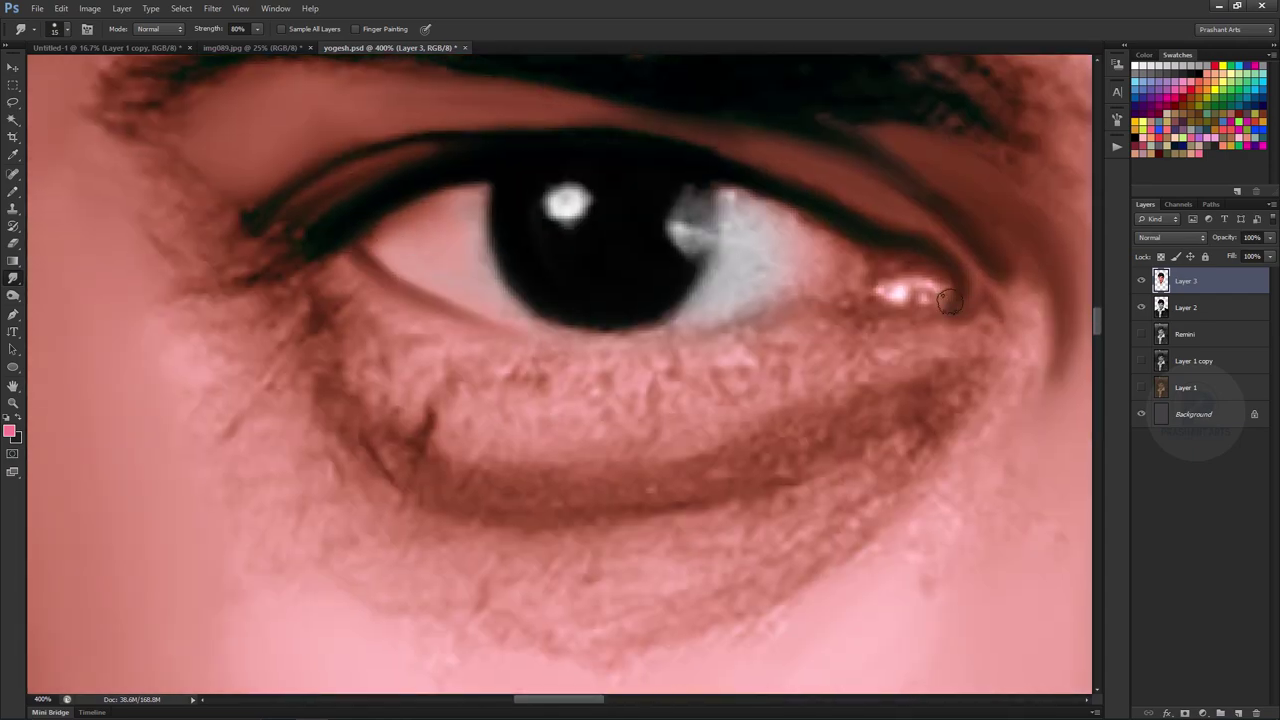
mouse_move(830, 235)
mouse_down()
mouse_move(786, 277)
mouse_move(697, 257)
mouse_up()
Step: Zoom in close on the nose tip and upper moustache
key(ctrl+minus)
key(ctrl+minus)
key(ctrl+minus)
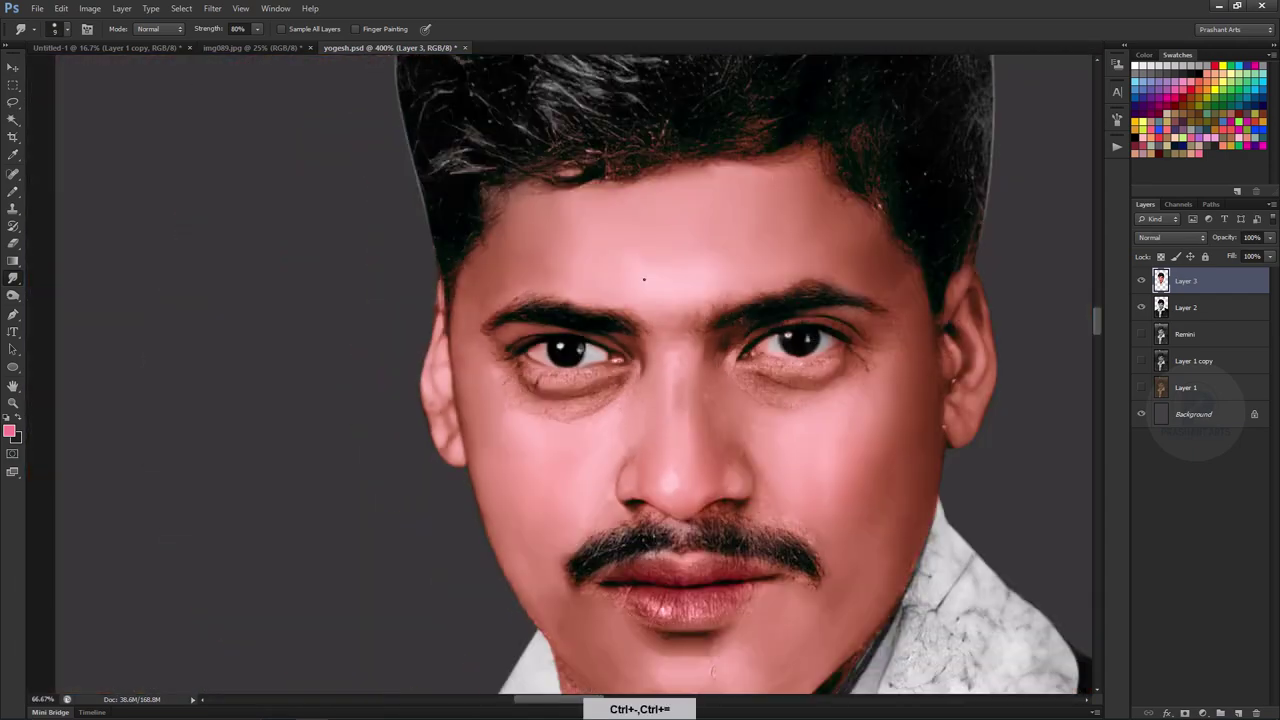
key(ctrl+minus)
key(ctrl+minus)
key(ctrl+minus)
key(ctrl+minus)
key(ctrl+plus)
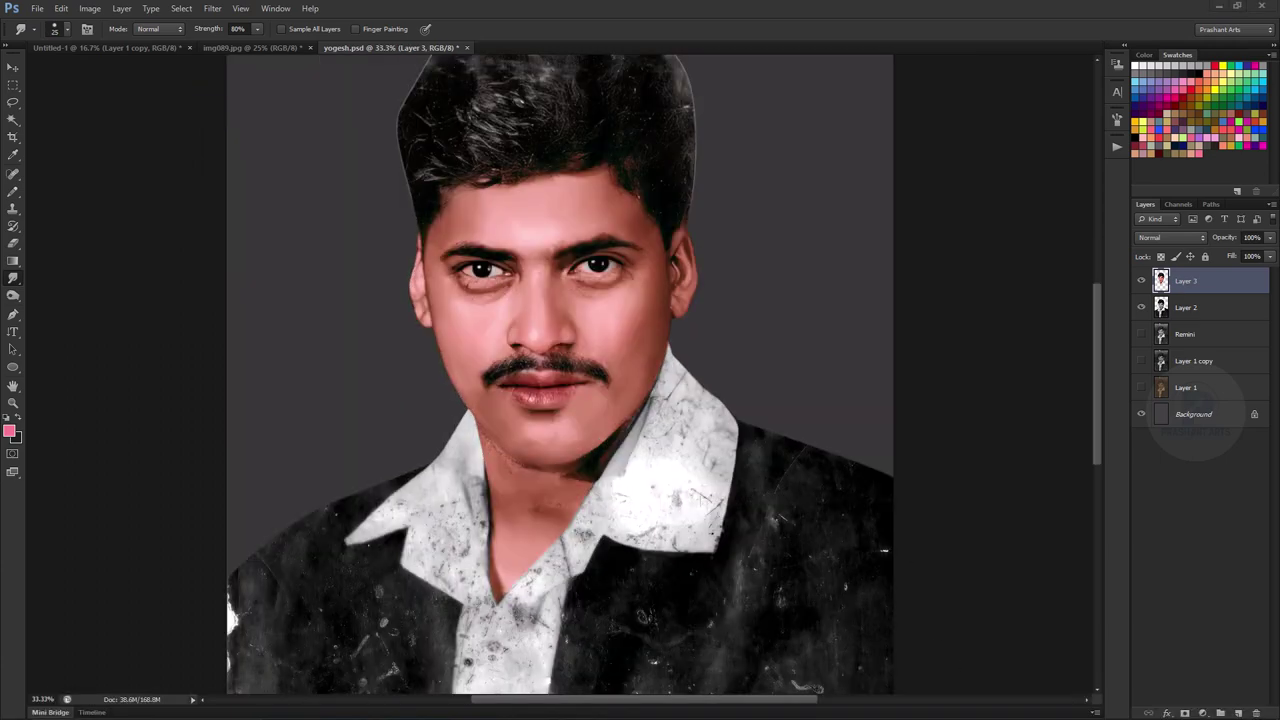
ctrl+click(564, 368)
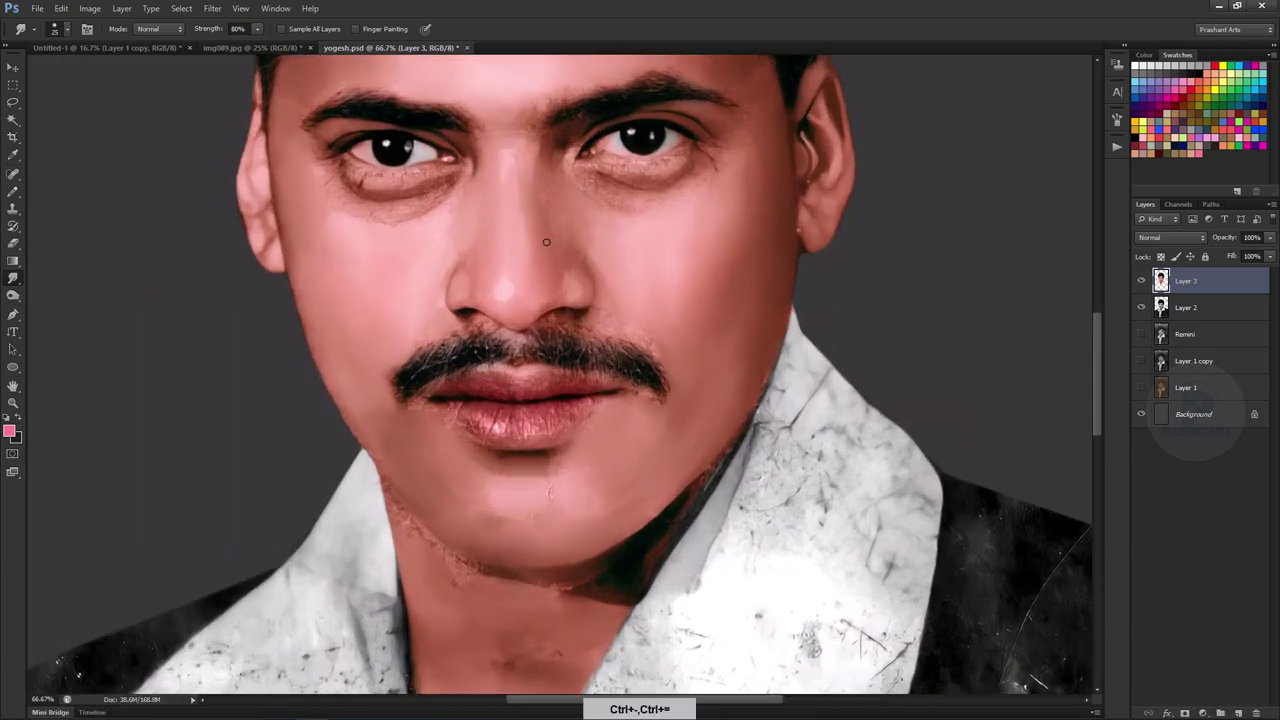
ctrl+click(564, 368)
ctrl+click(582, 164)
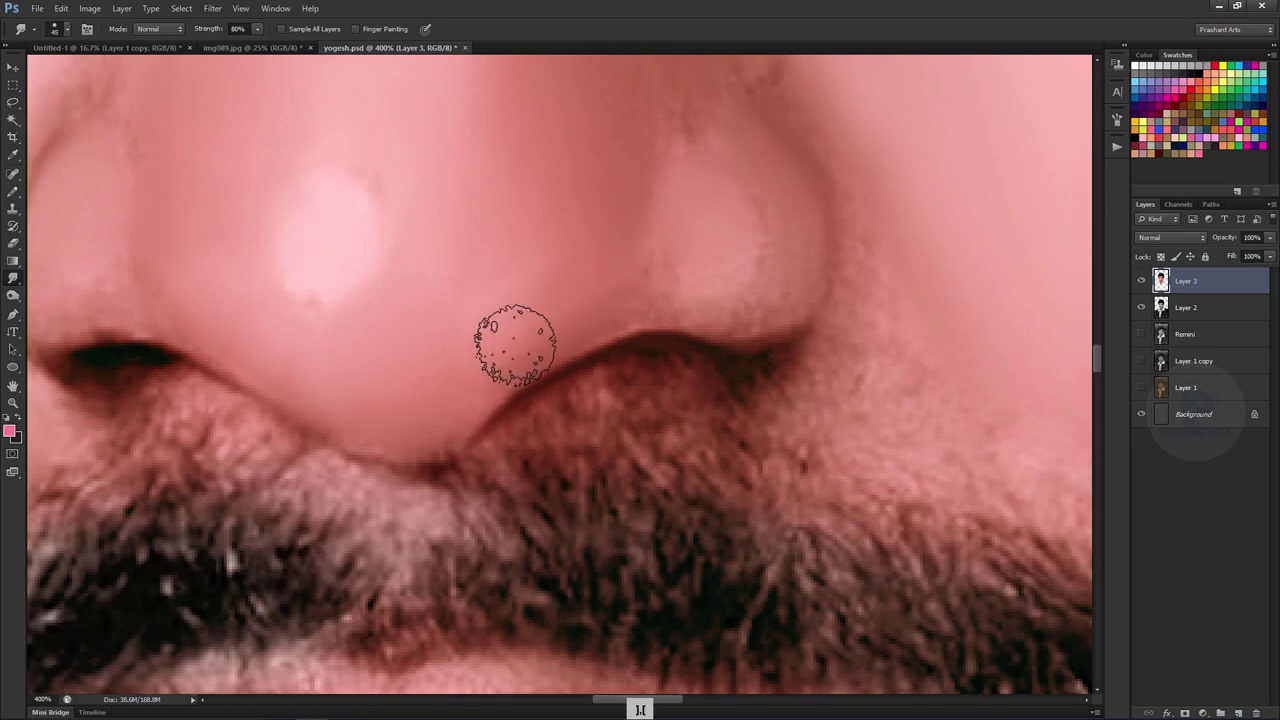
drag(688, 266, 588, 408)
Step: Smooth the dark nostril edge along the nose with a small brush, undoing one stroke
key(bracketleft)
key(bracketleft)
key(bracketleft)
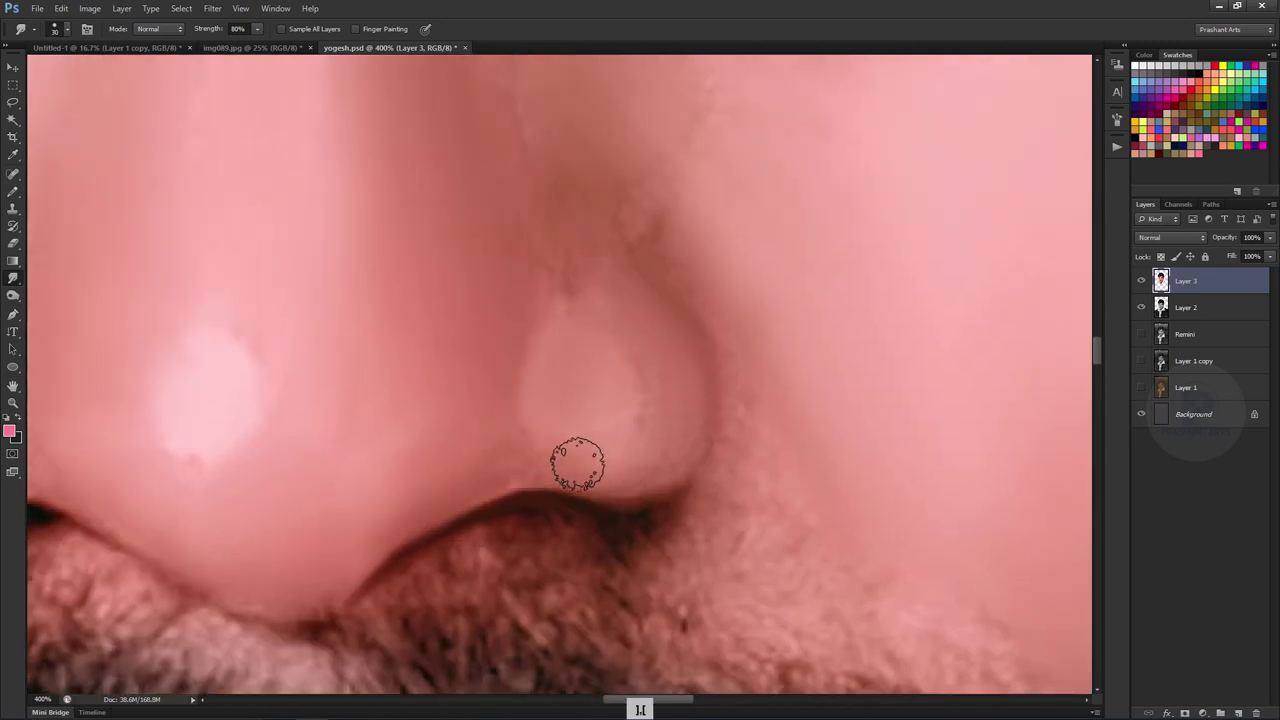
key(ctrl+z)
key(bracketright)
key(bracketright)
key(bracketright)
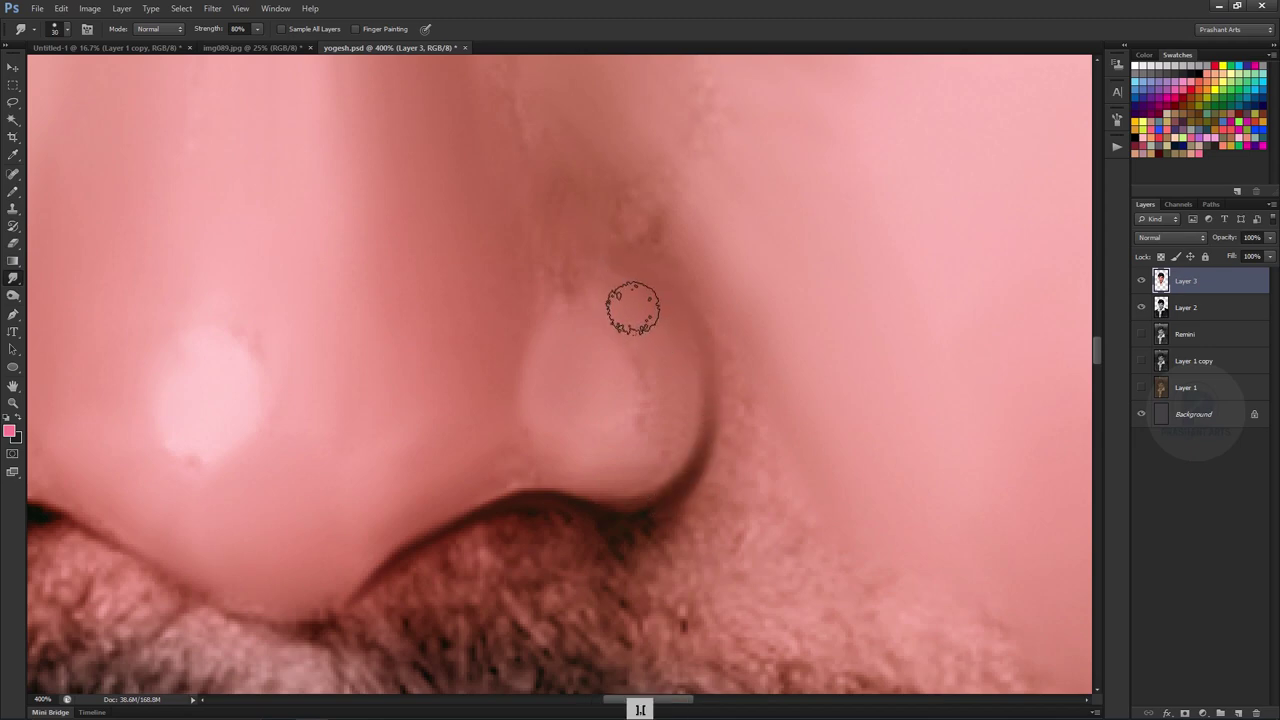
drag(635, 260, 768, 446)
drag(203, 526, 517, 354)
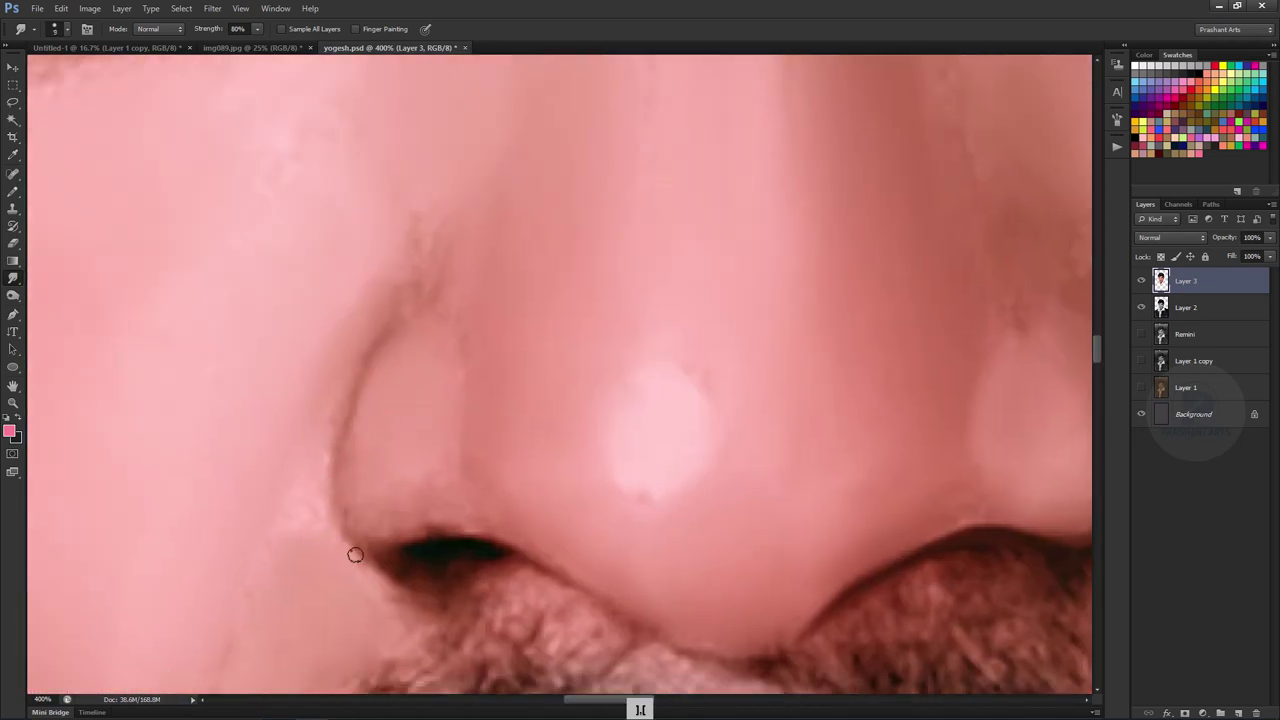
key(bracketright)
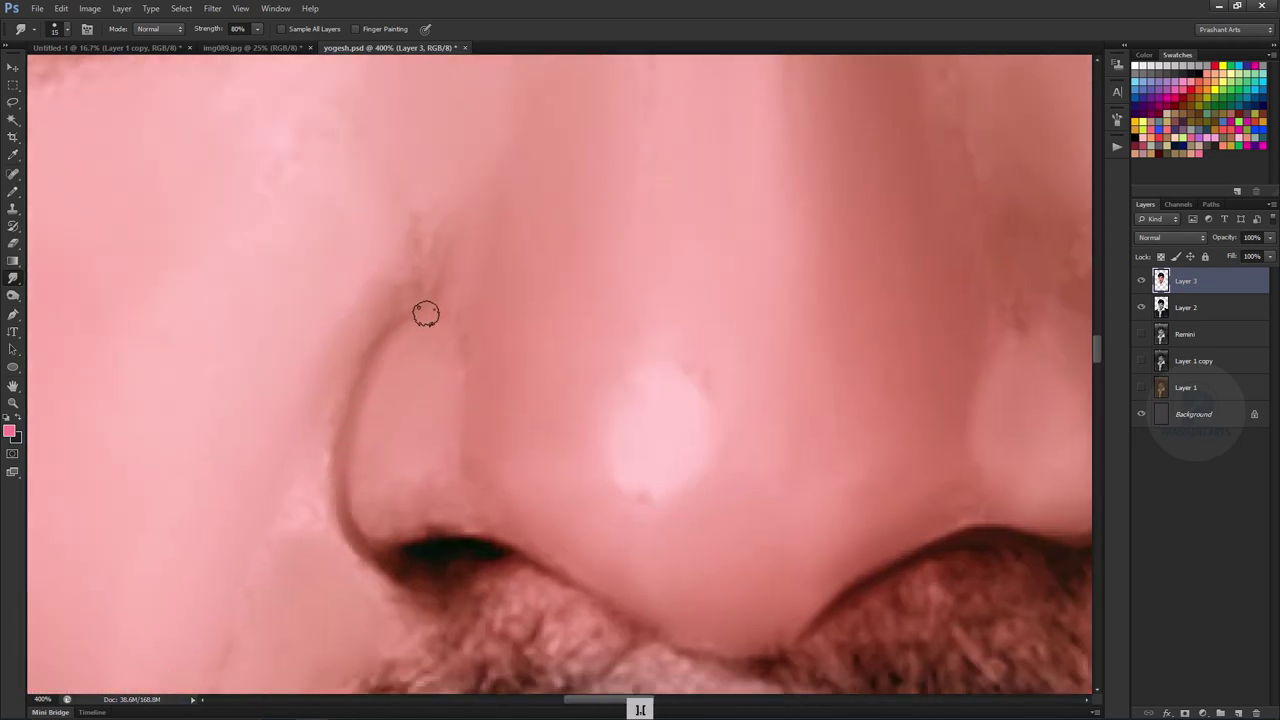
key(bracketright)
key(bracketleft)
key(bracketleft)
drag(503, 549, 622, 615)
Step: Bring the lower eyelid into view and set the smudge brush to size 15
drag(500, 314, 560, 240)
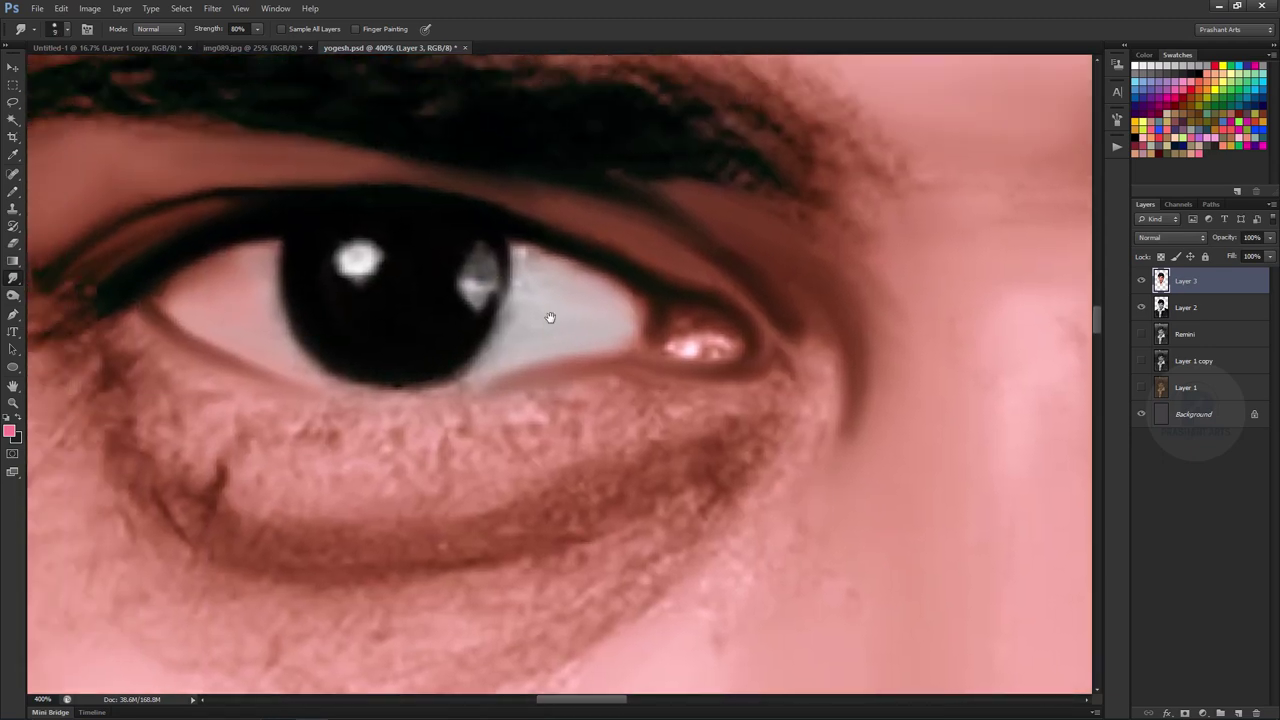
key(bracketright)
key(bracketright)
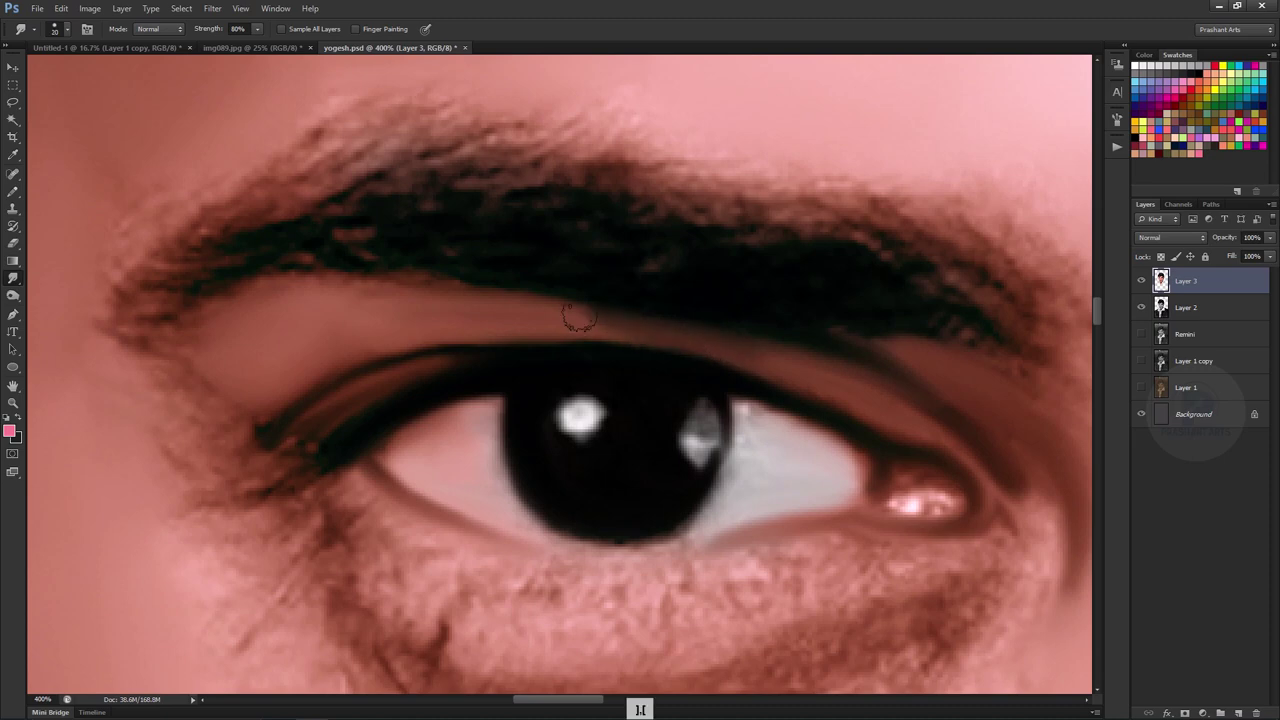
key(bracketleft)
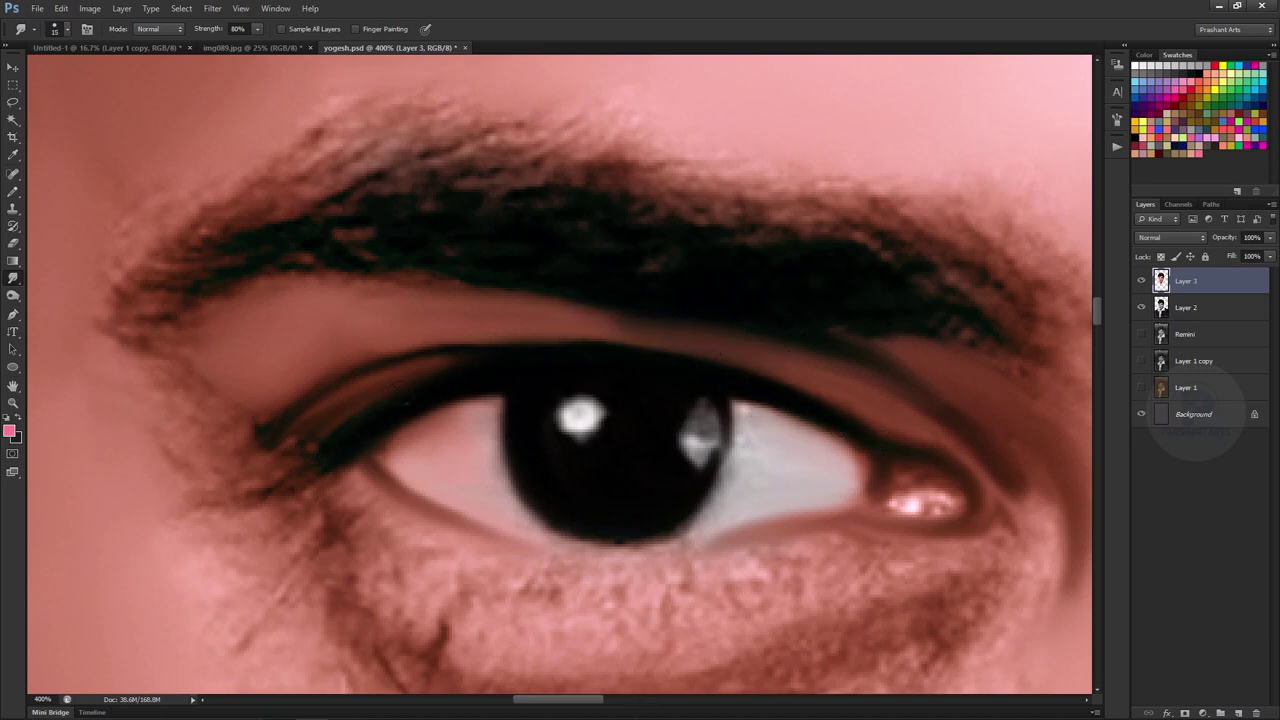
drag(746, 522, 694, 380)
key(bracketleft)
key(bracketleft)
key(bracketleft)
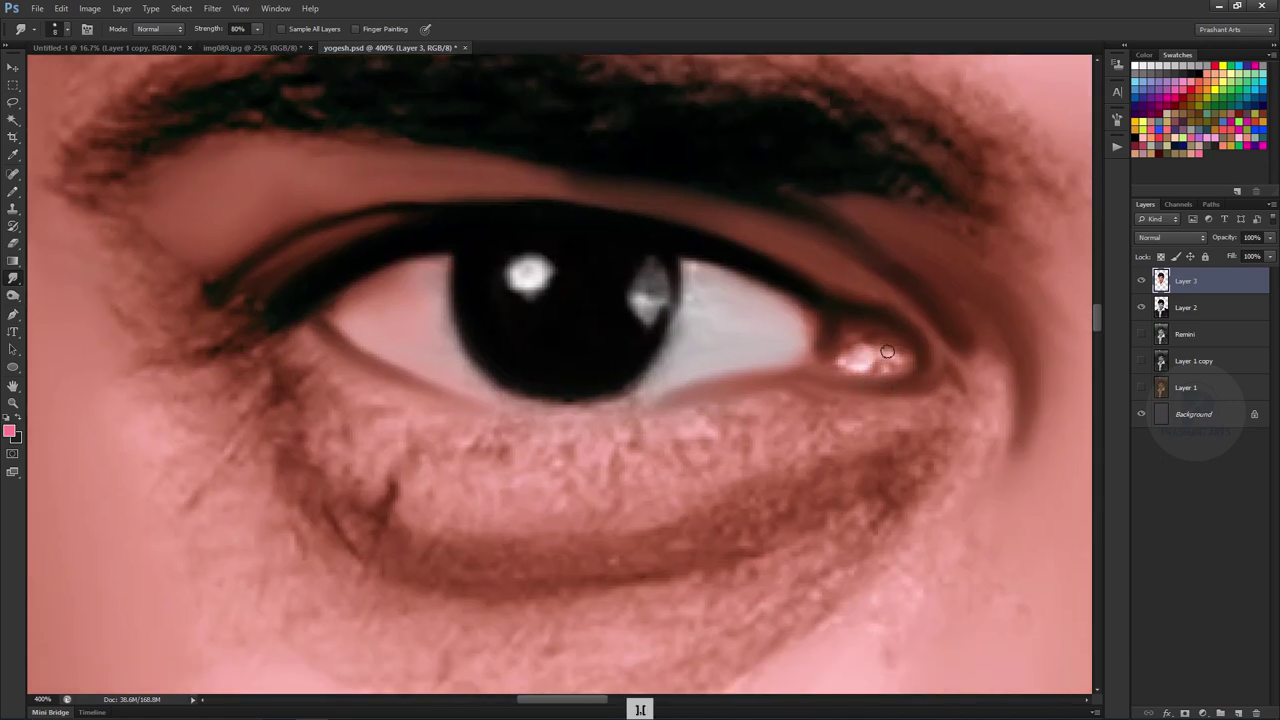
key(bracketright)
key(bracketright)
key(bracketright)
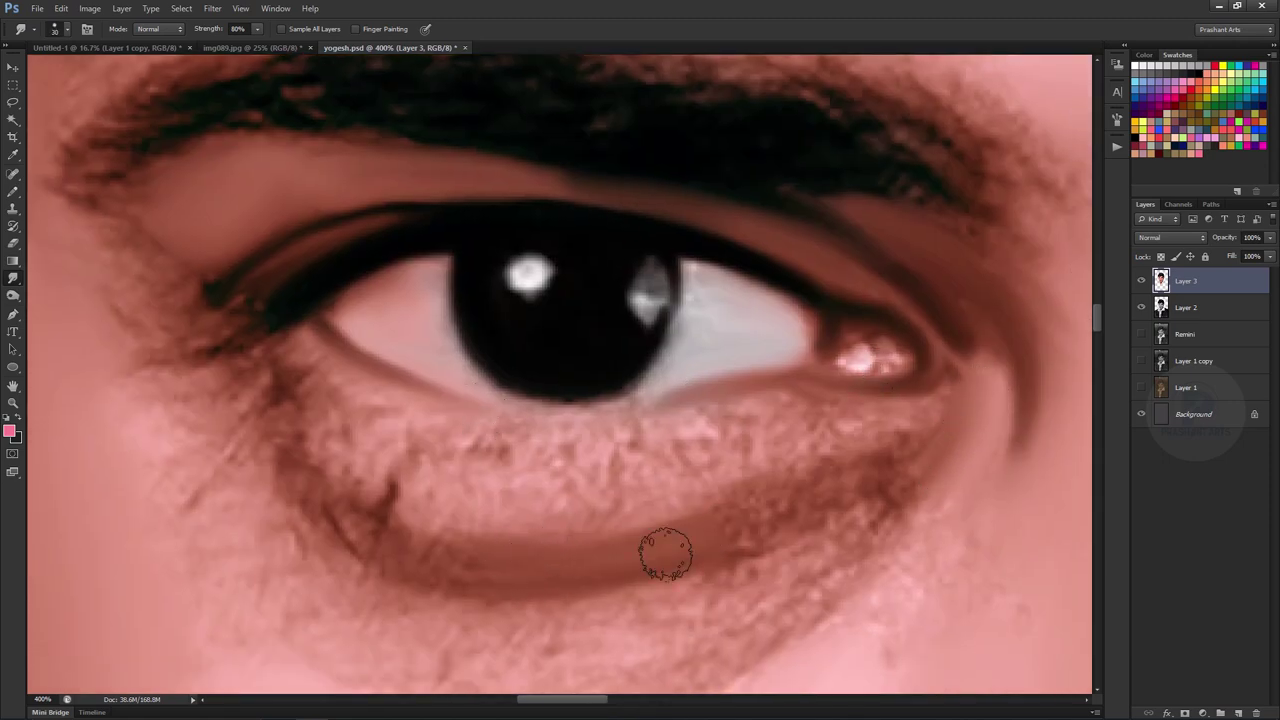
key(bracketleft)
key(bracketleft)
key(bracketleft)
Step: Smooth the bumpy lash texture under the eye white and iris, then zoom out to the face
mouse_move(723, 491)
mouse_down()
mouse_move(780, 403)
mouse_move(711, 446)
mouse_move(903, 406)
mouse_move(747, 487)
mouse_up()
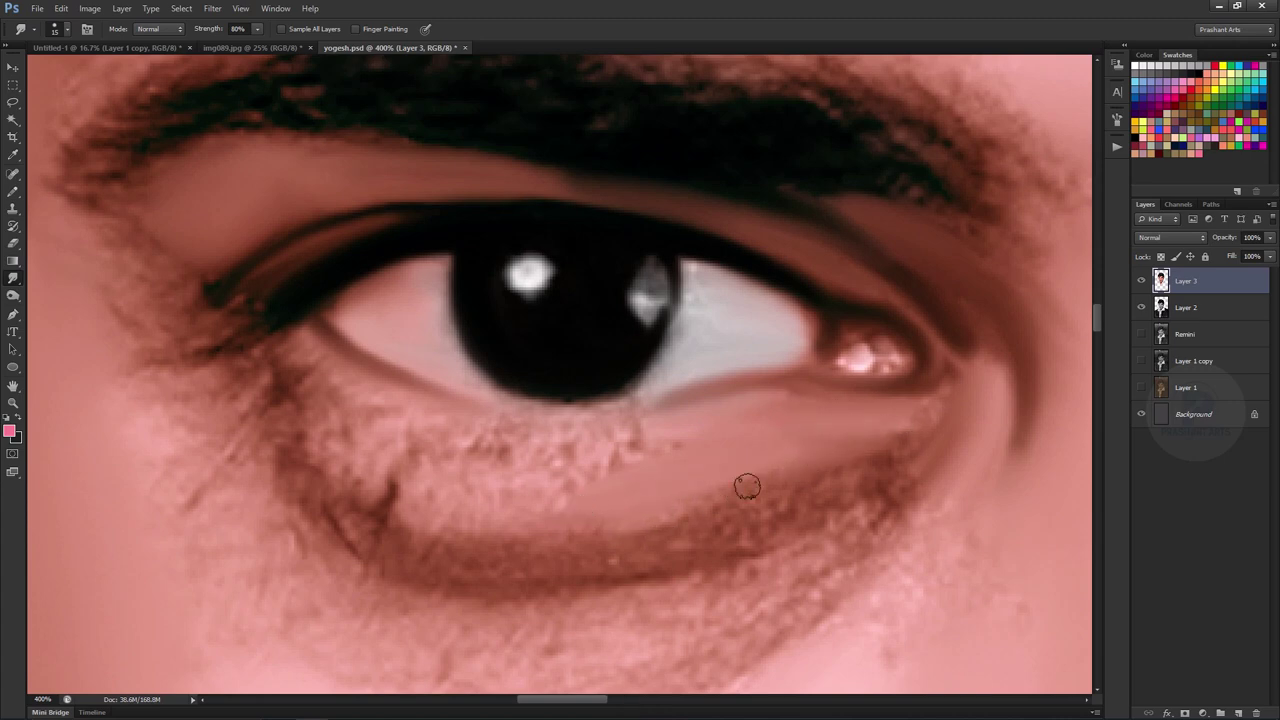
mouse_move(500, 429)
mouse_down()
mouse_move(634, 429)
mouse_move(457, 485)
mouse_up()
key(bracketright)
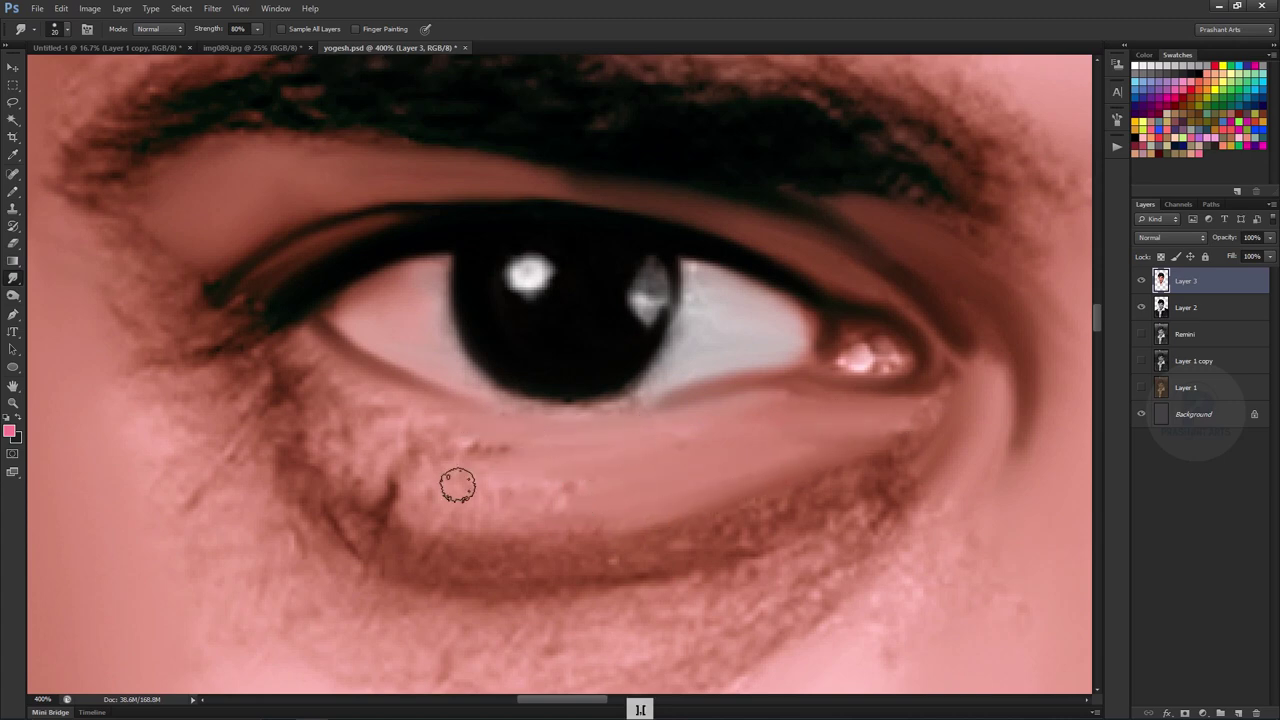
mouse_move(763, 366)
mouse_down()
mouse_move(737, 429)
mouse_move(616, 423)
mouse_up()
key(bracketright)
key(bracketleft)
key(bracketleft)
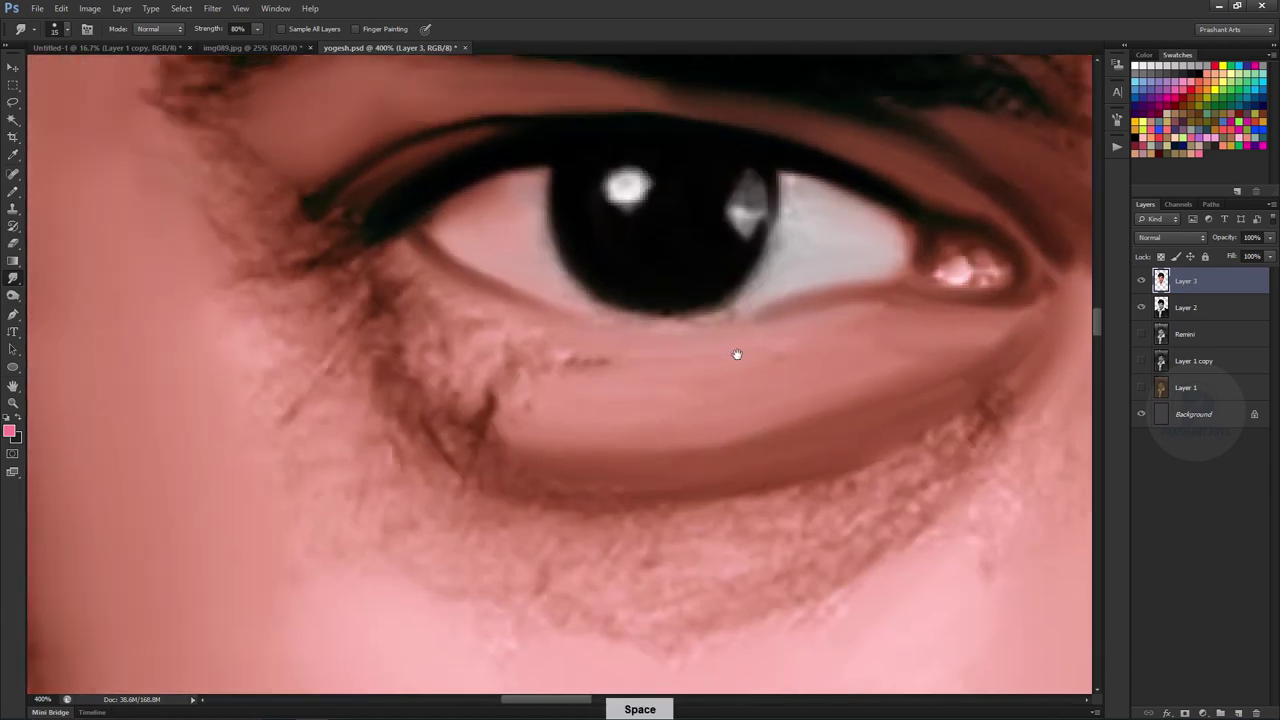
drag(567, 341, 837, 354)
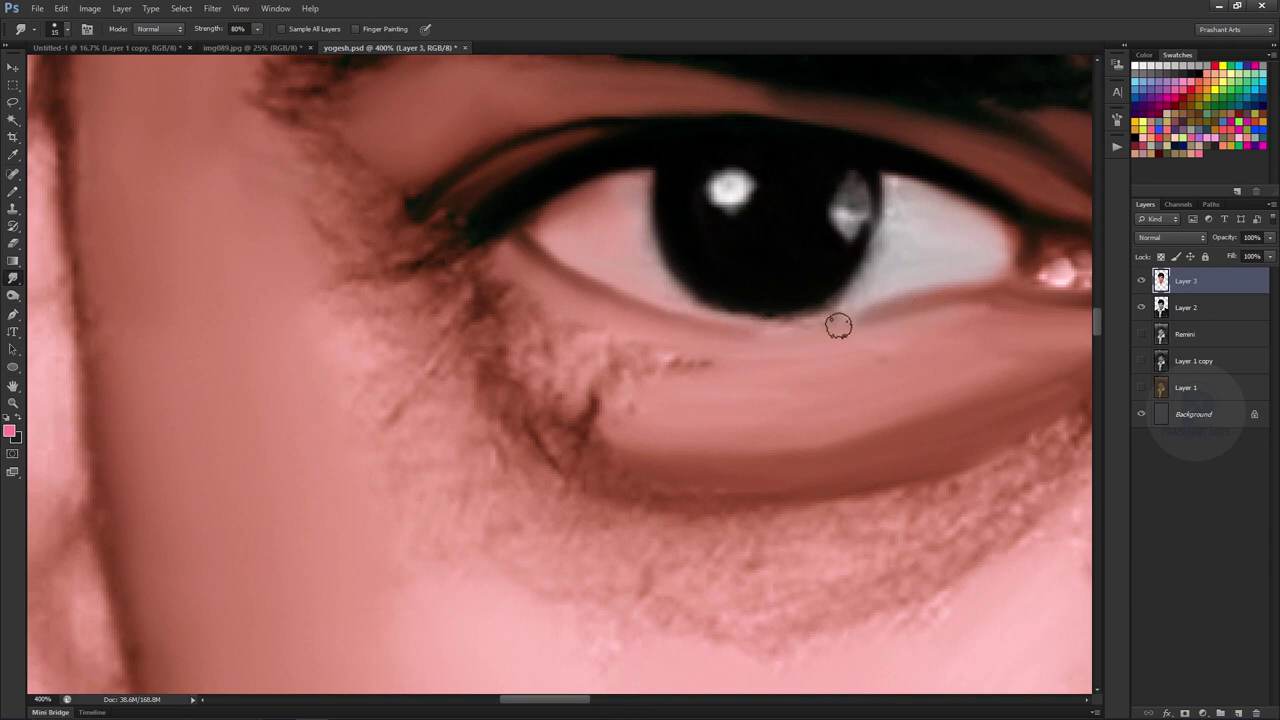
key(ctrl+minus)
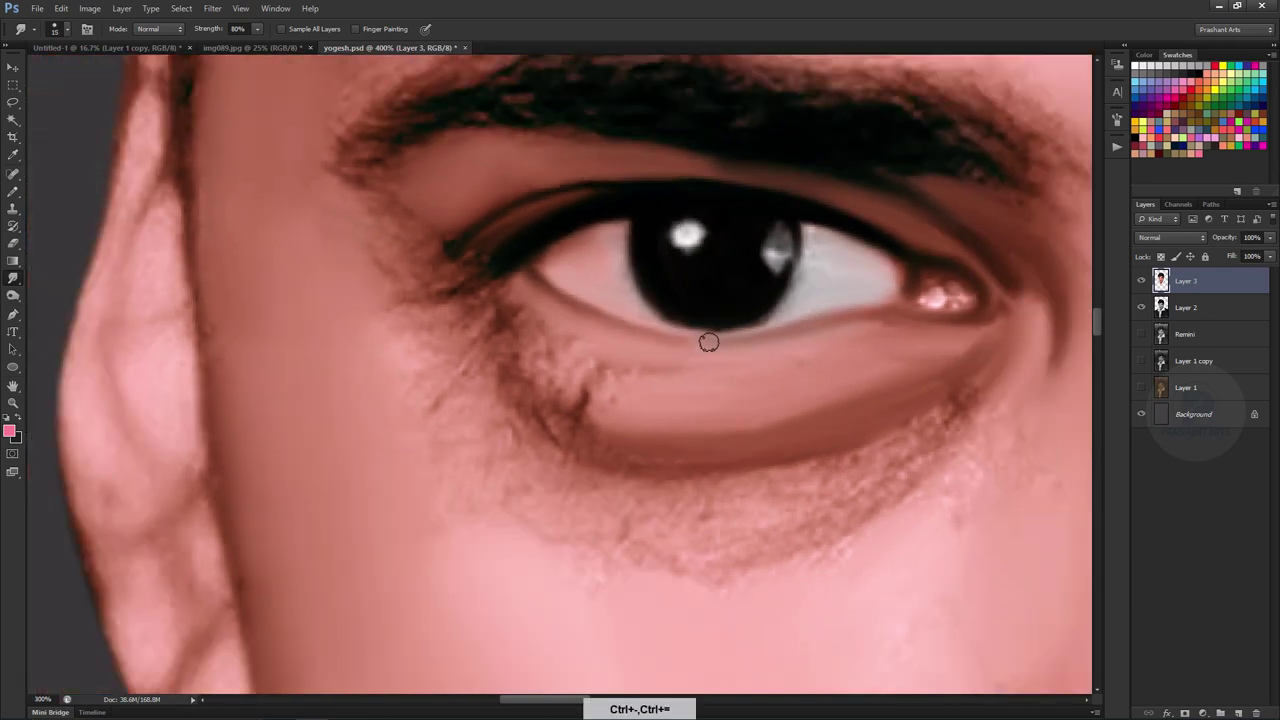
key(ctrl+minus)
key(ctrl+minus)
key(ctrl+minus)
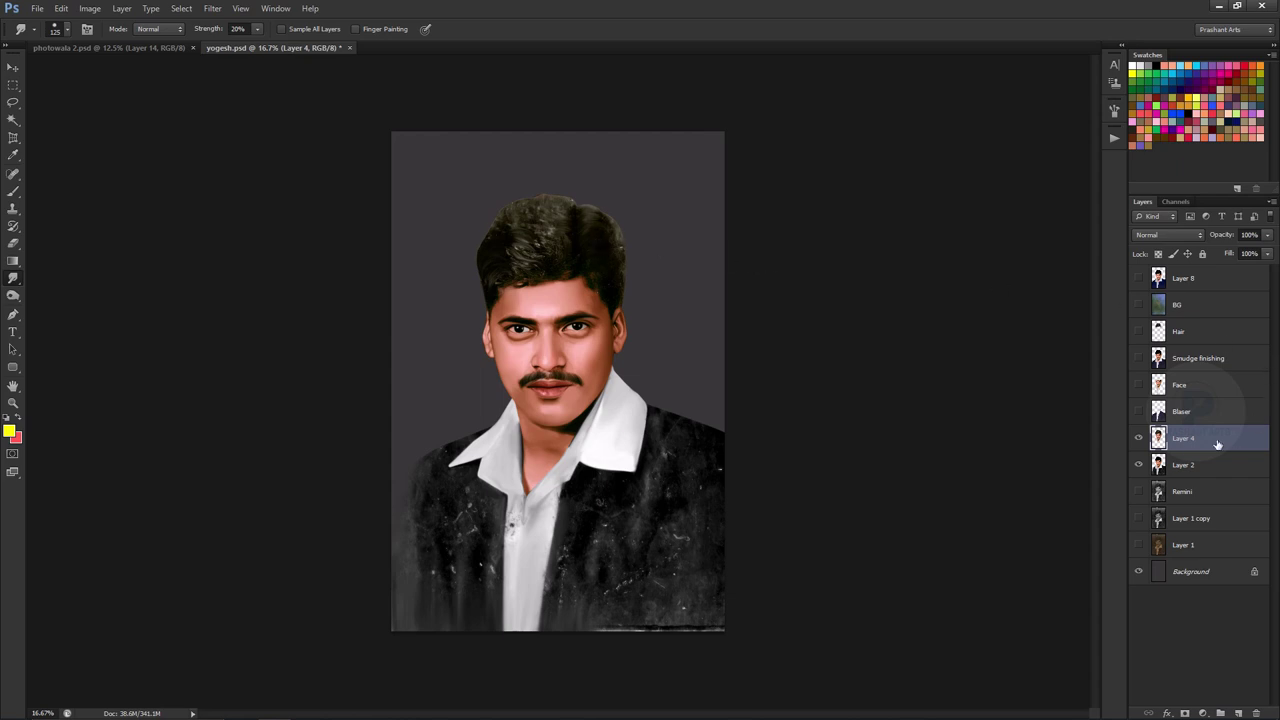
Step: Toggle Layer 4 and Layer 2 visibility so the hair shows strand texture, and pick the Brush tool
click(1140, 438)
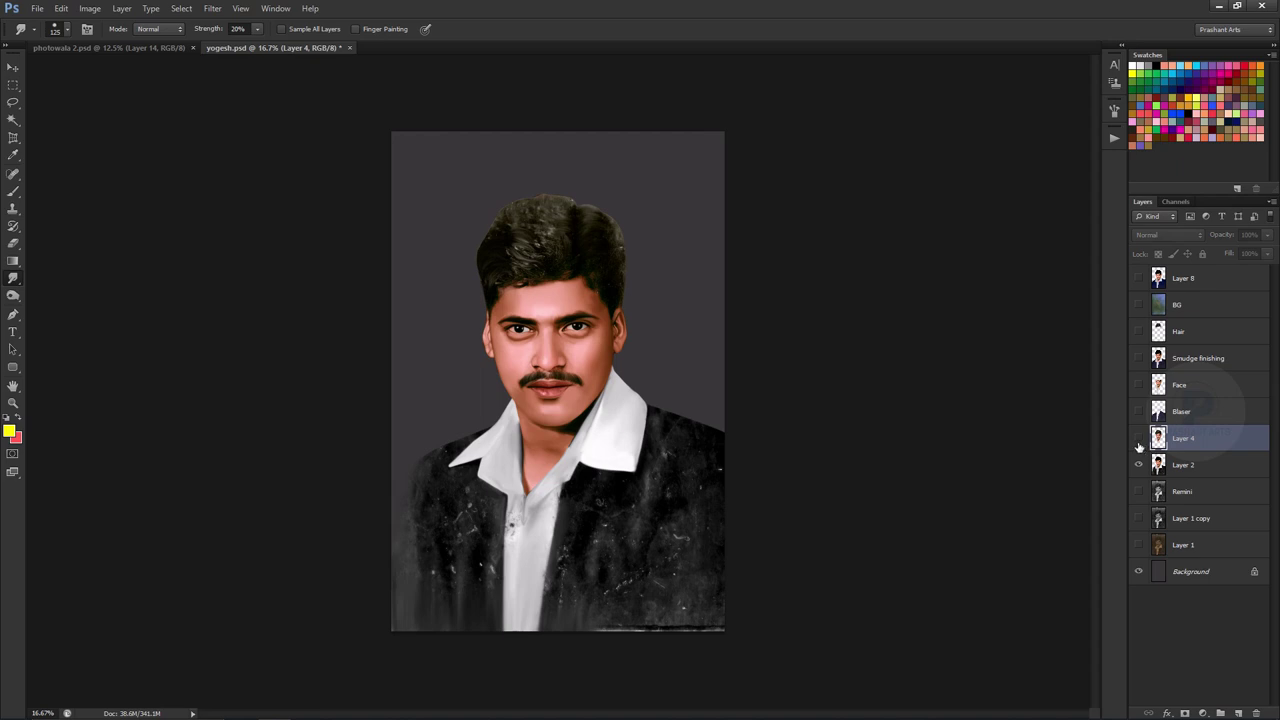
click(1140, 466)
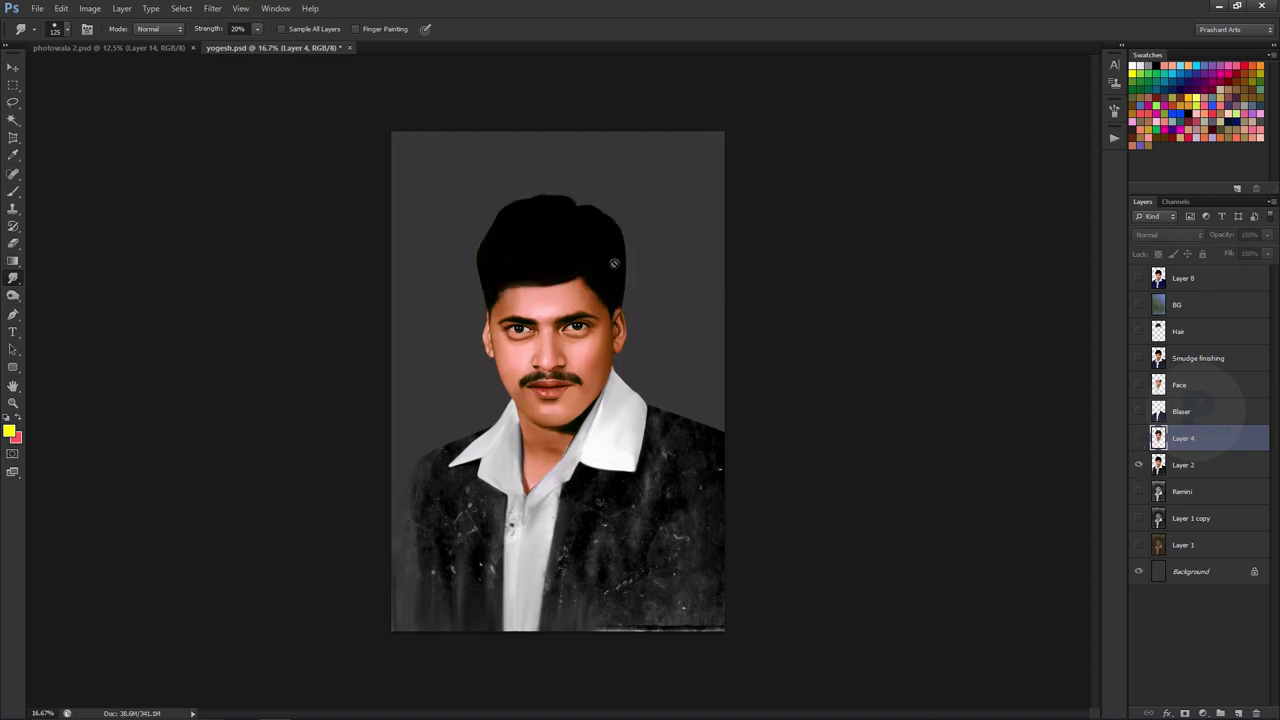
key(b)
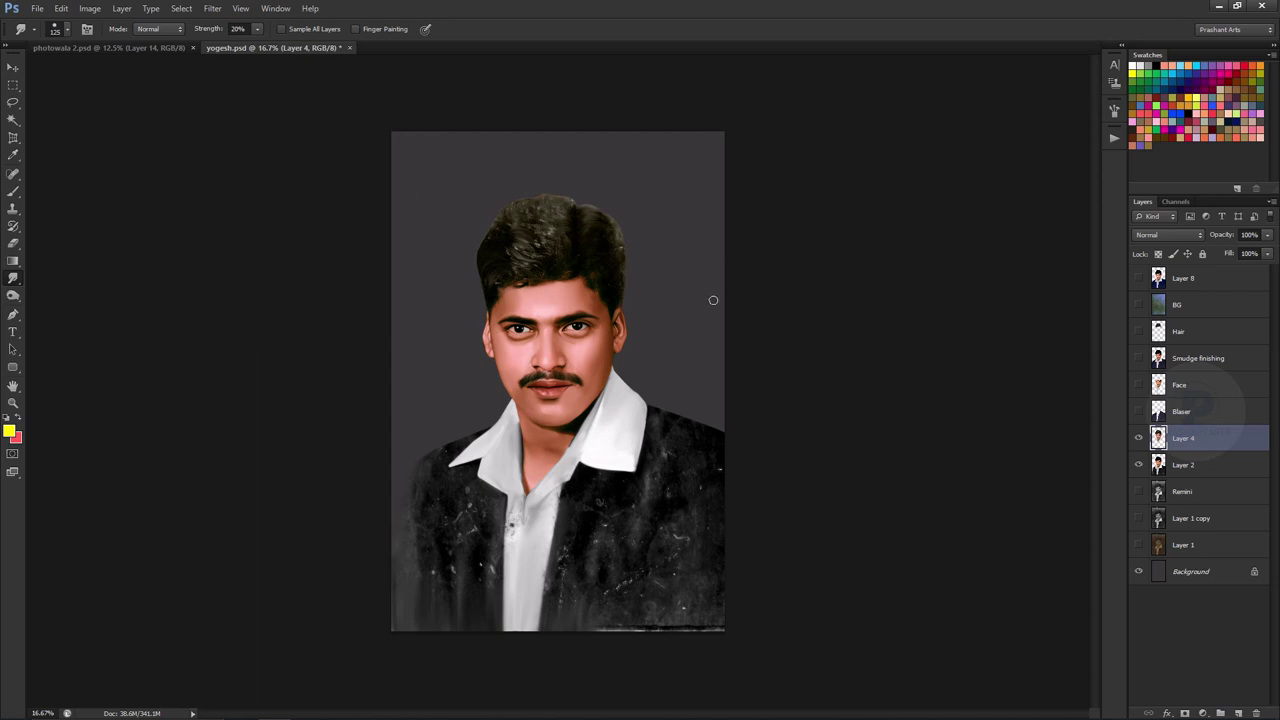
Step: Hide Layer 4, compare the Face and Blazer layers, and leave the Face layer shown
click(1138, 440)
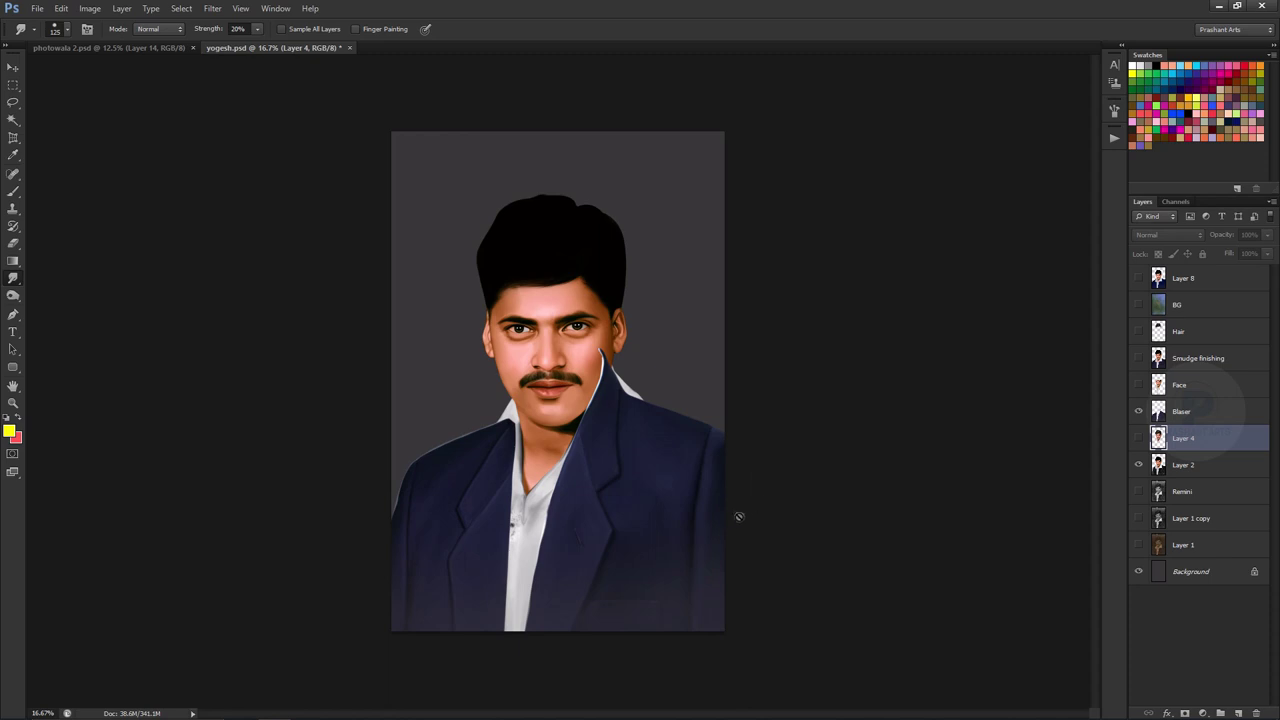
click(1138, 385)
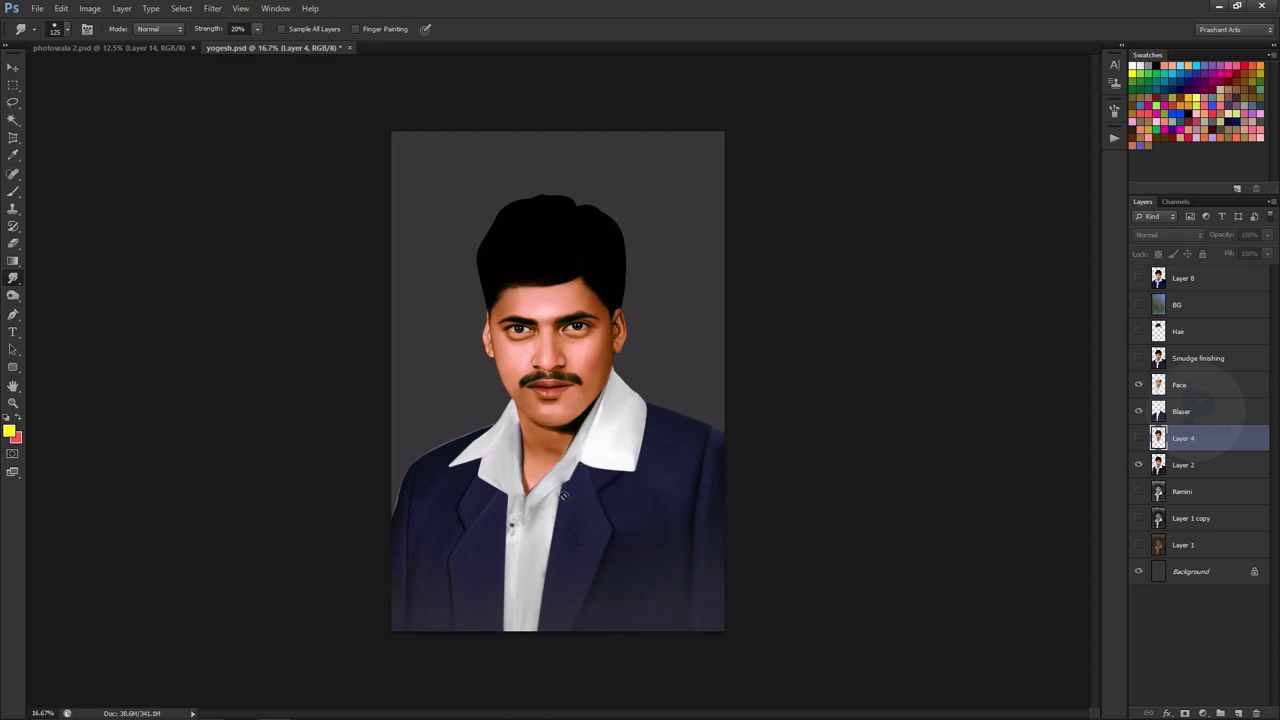
click(1138, 389)
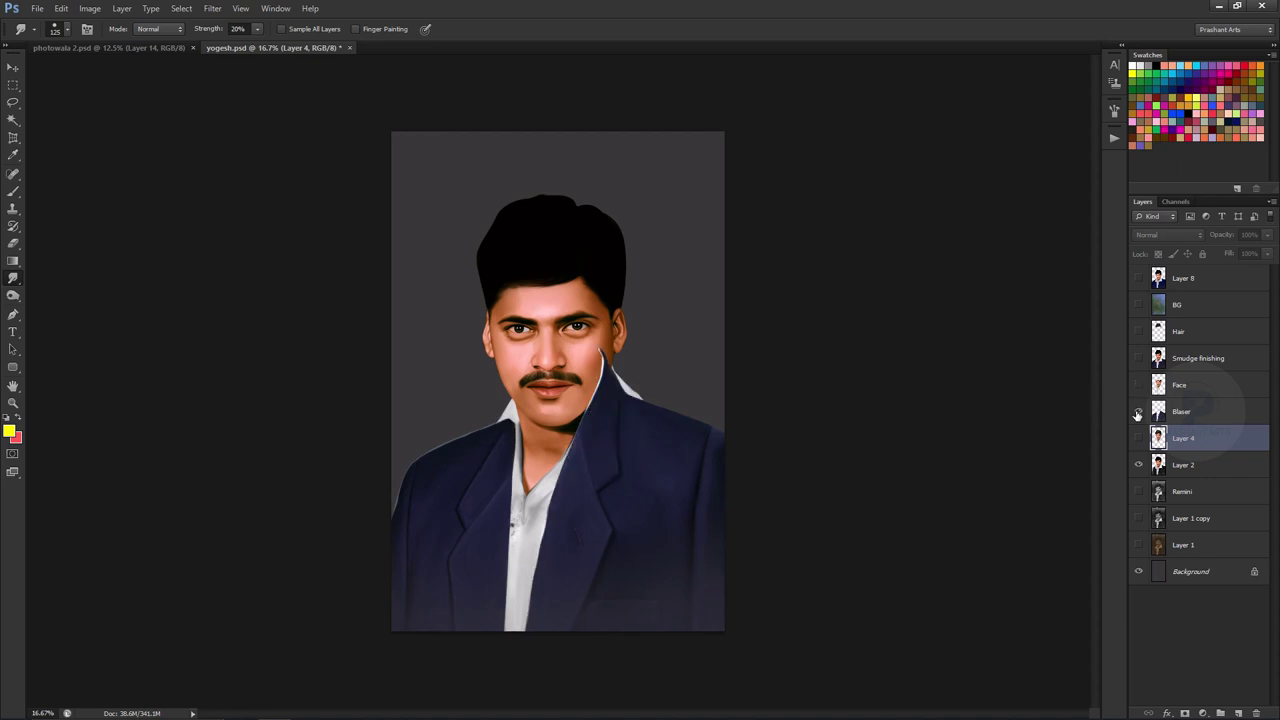
click(1138, 412)
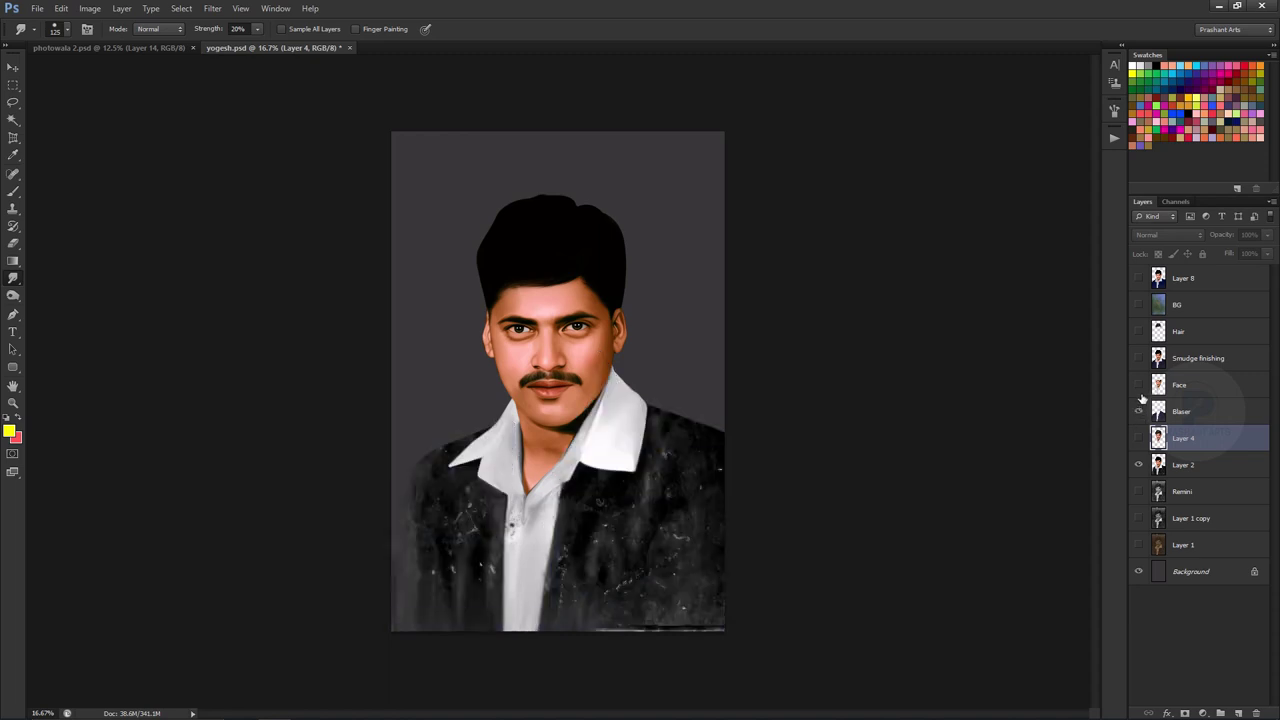
click(1139, 387)
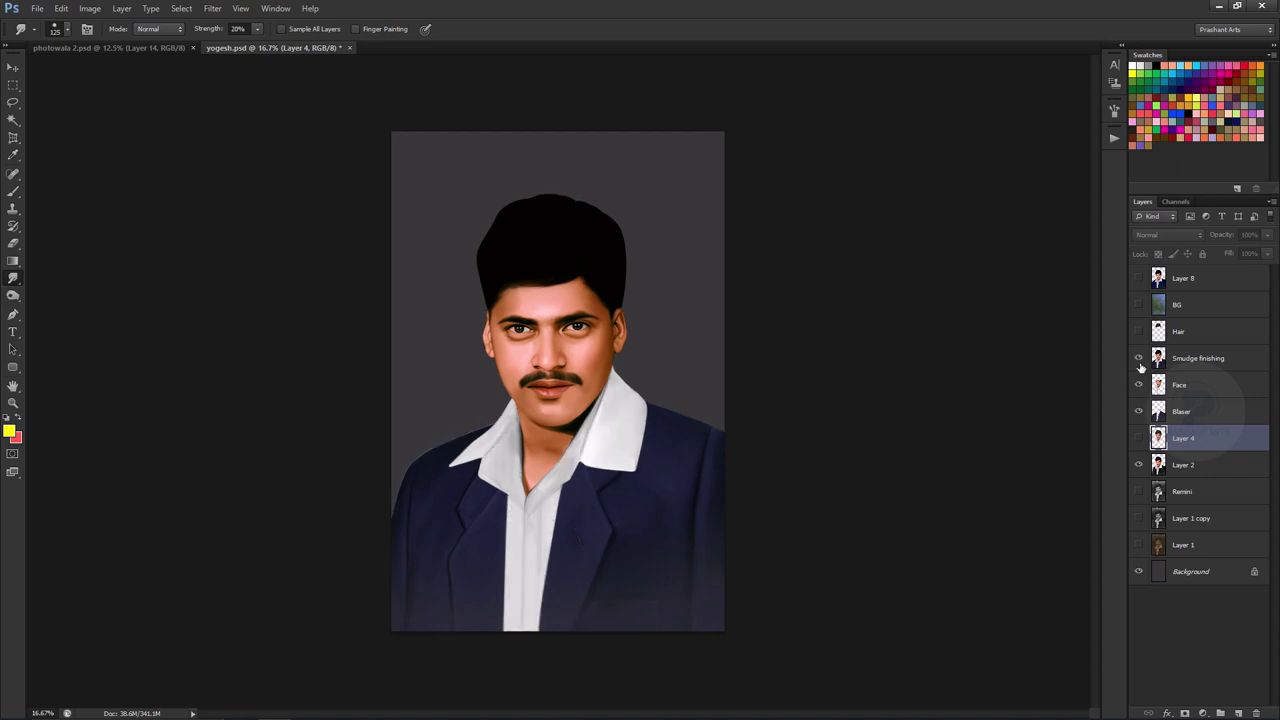
Step: Turn on the Smudge finishing, BG and Layer 8 layers to reveal the blue-green backdrop
click(1140, 359)
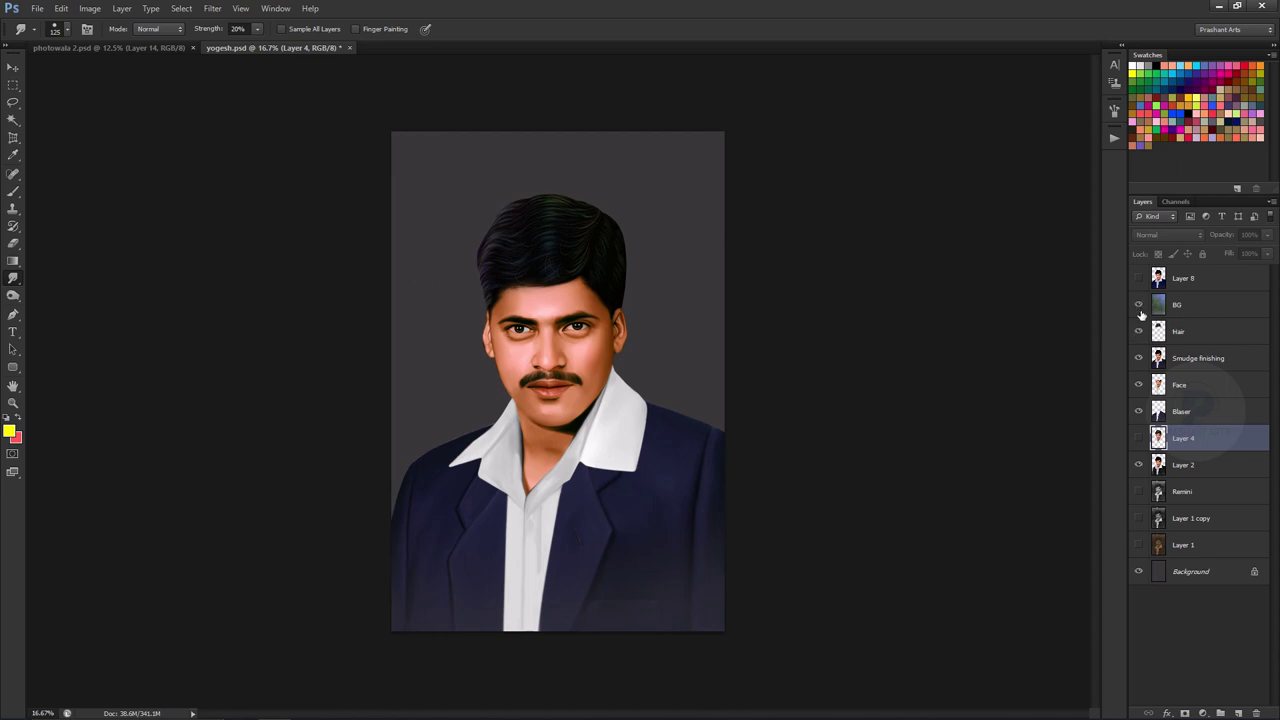
click(1141, 312)
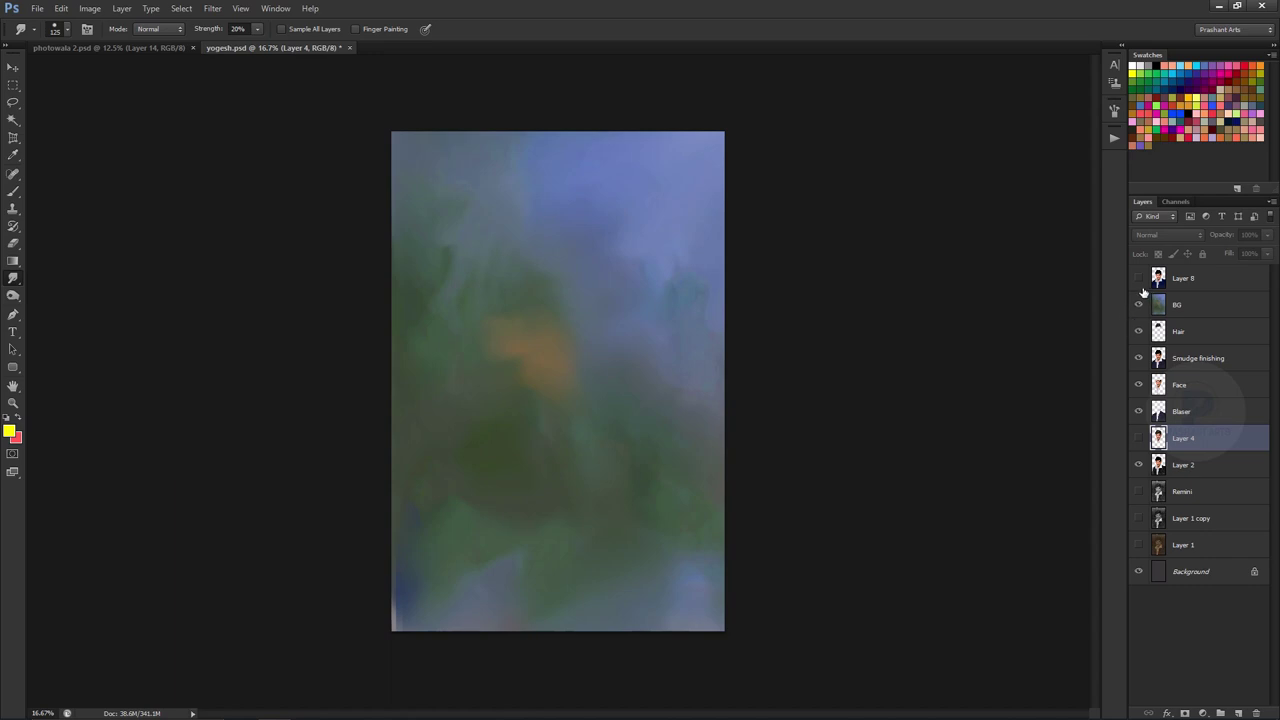
click(1137, 280)
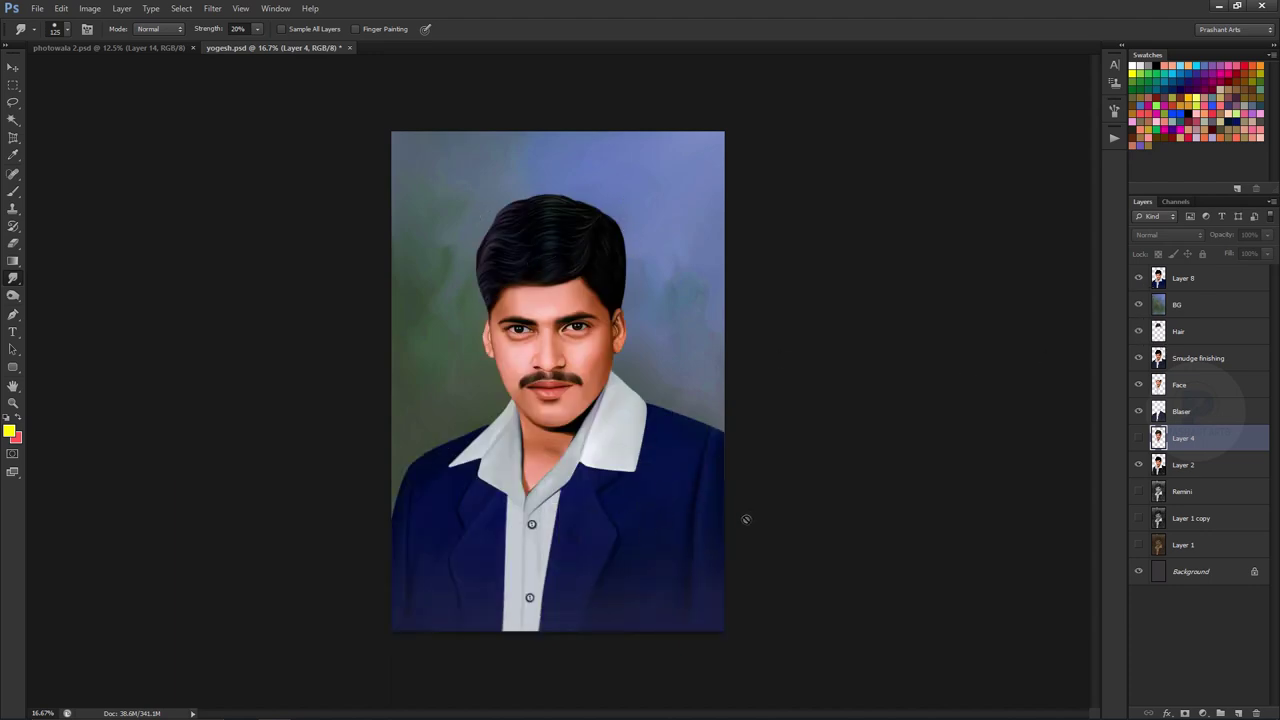
click(1222, 285)
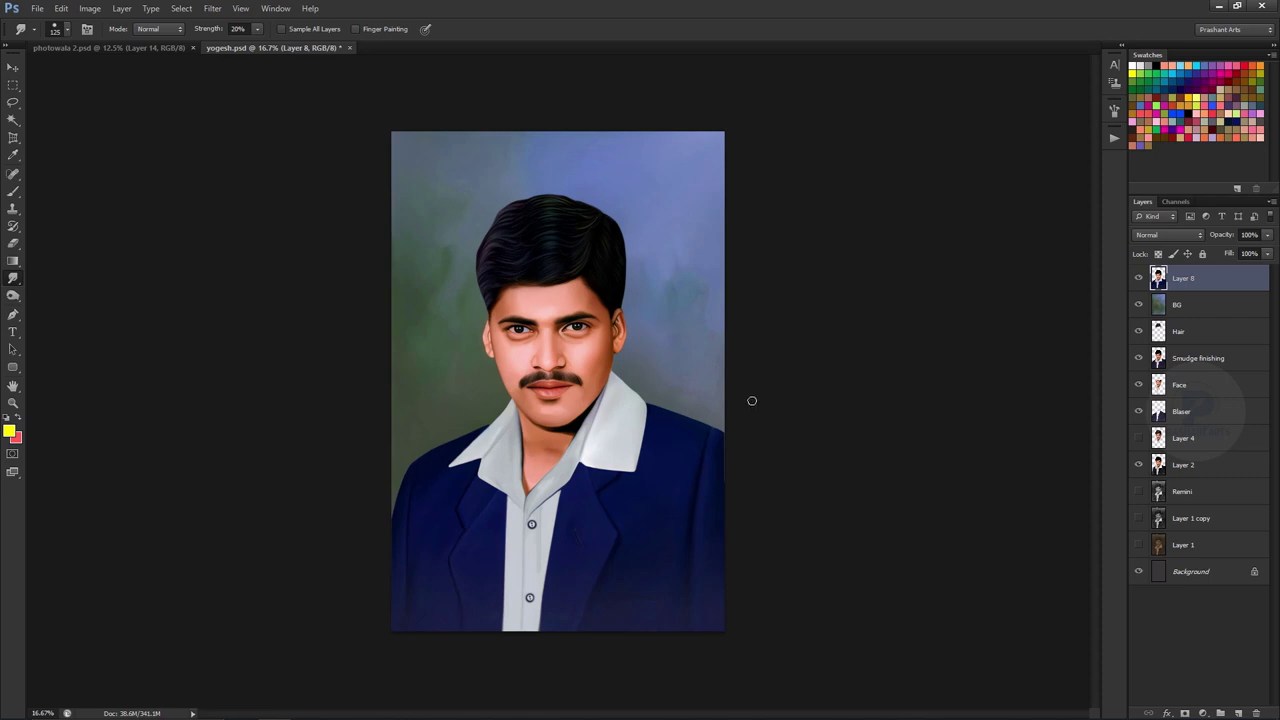
key(ctrl+plus)
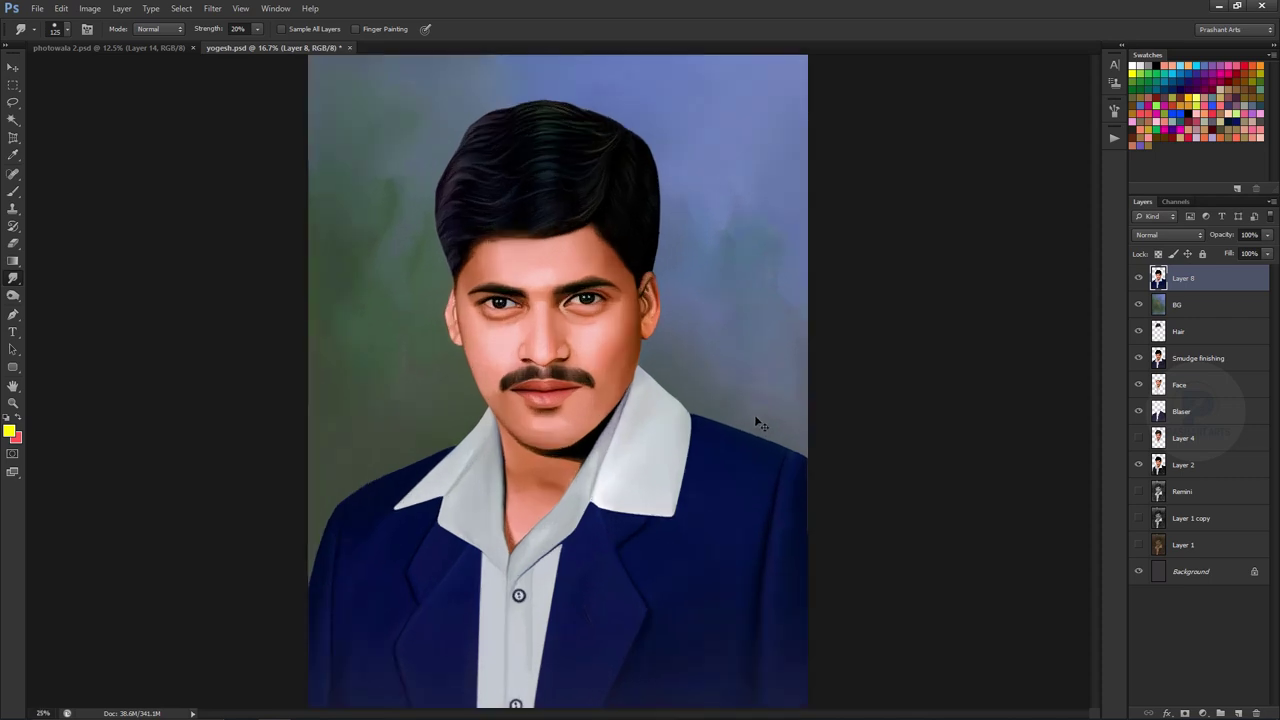
key(ctrl+plus)
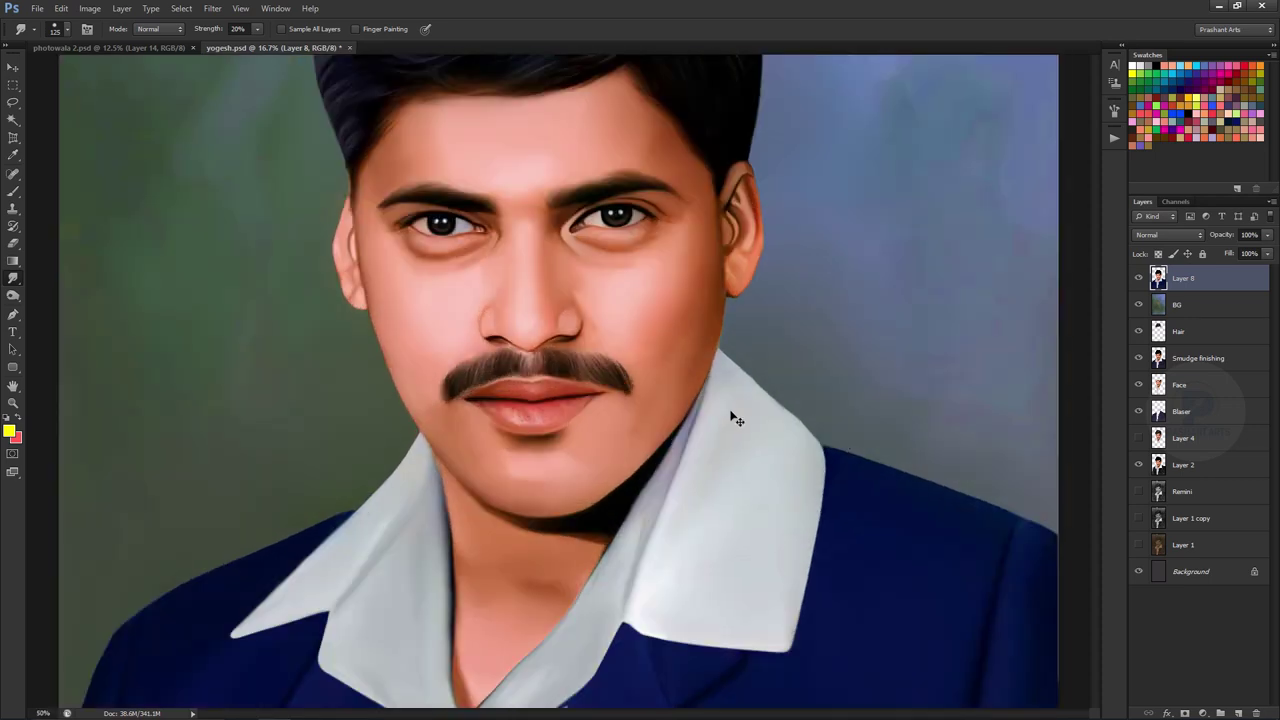
key(ctrl+plus)
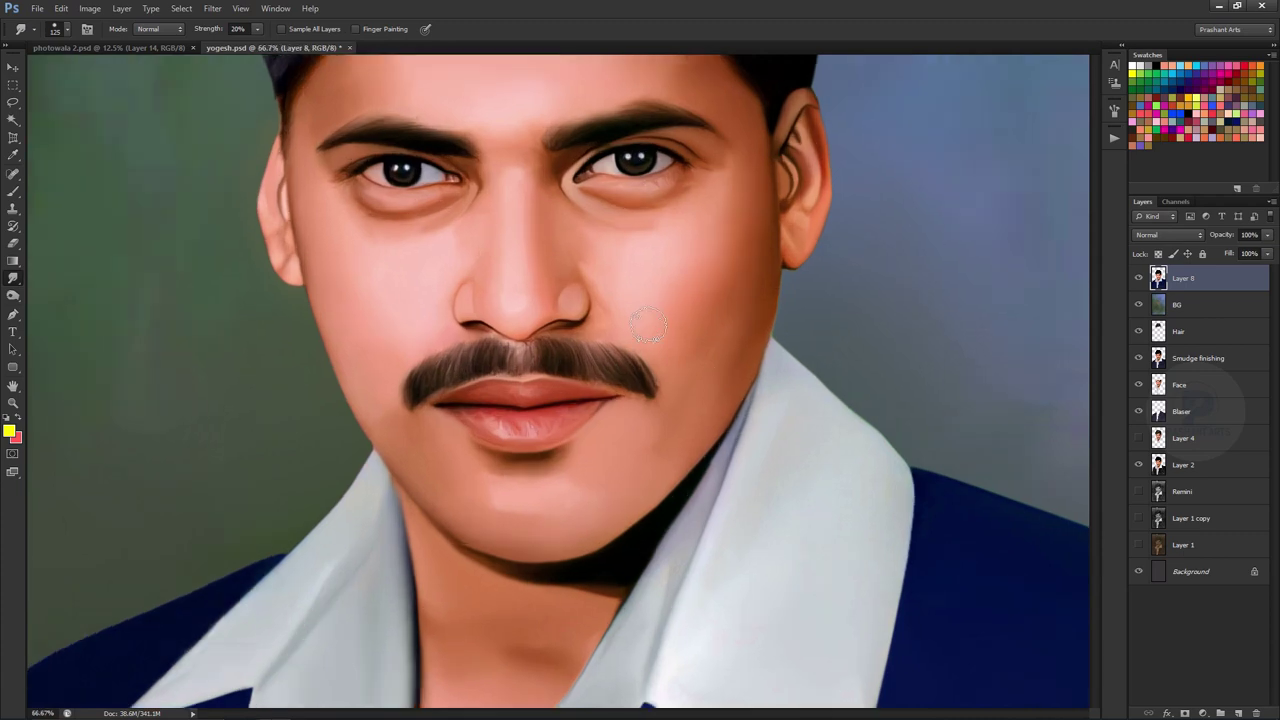
click(14, 66)
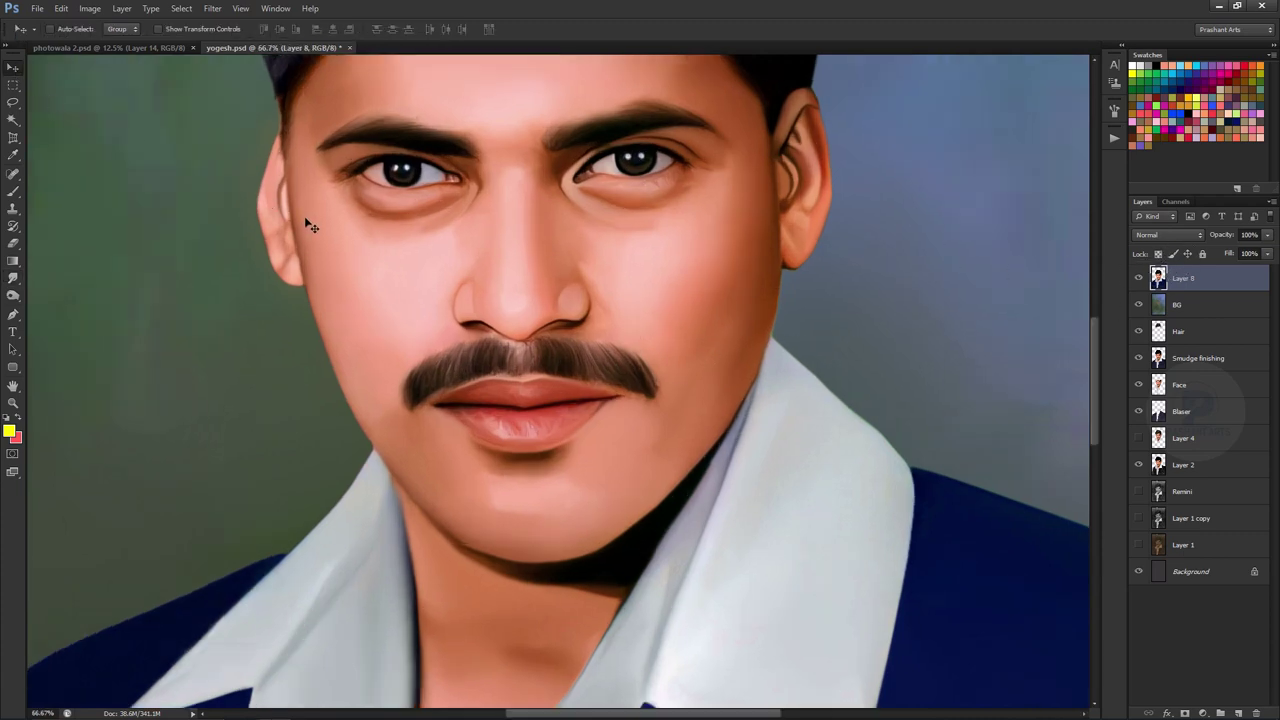
key(ctrl+minus)
key(ctrl+minus)
key(ctrl+minus)
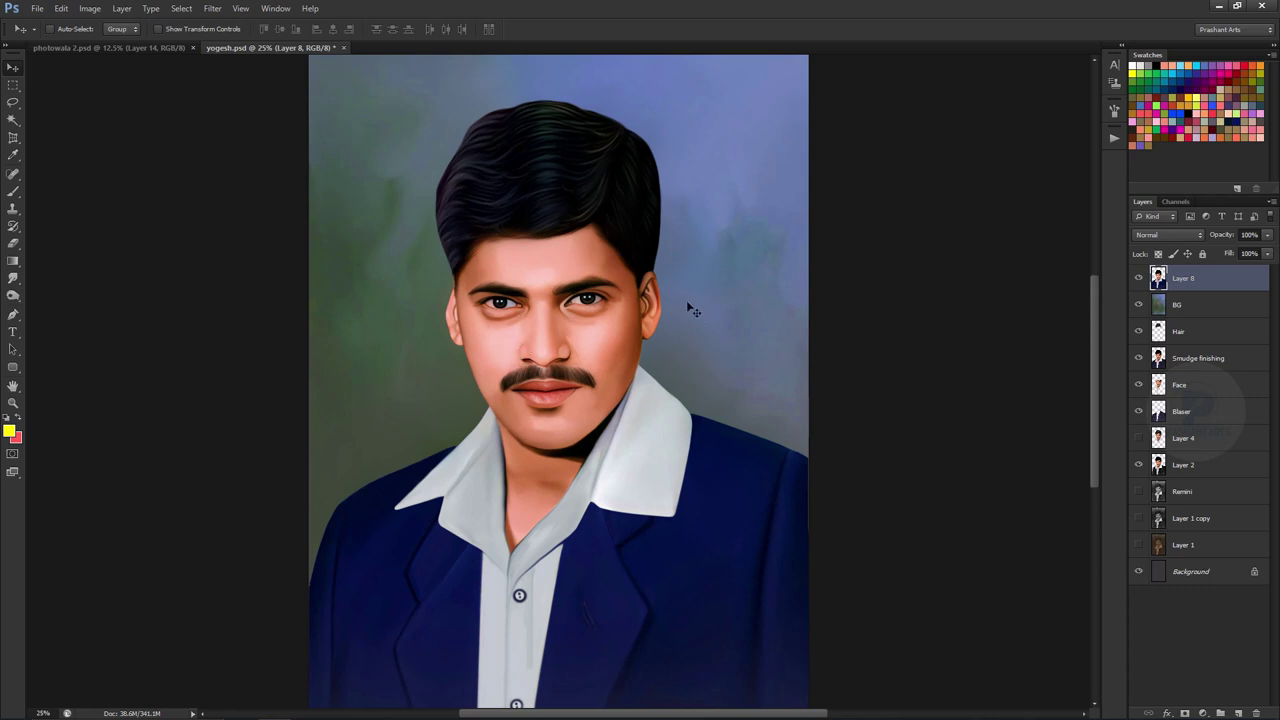
key(ctrl+plus)
key(ctrl+plus)
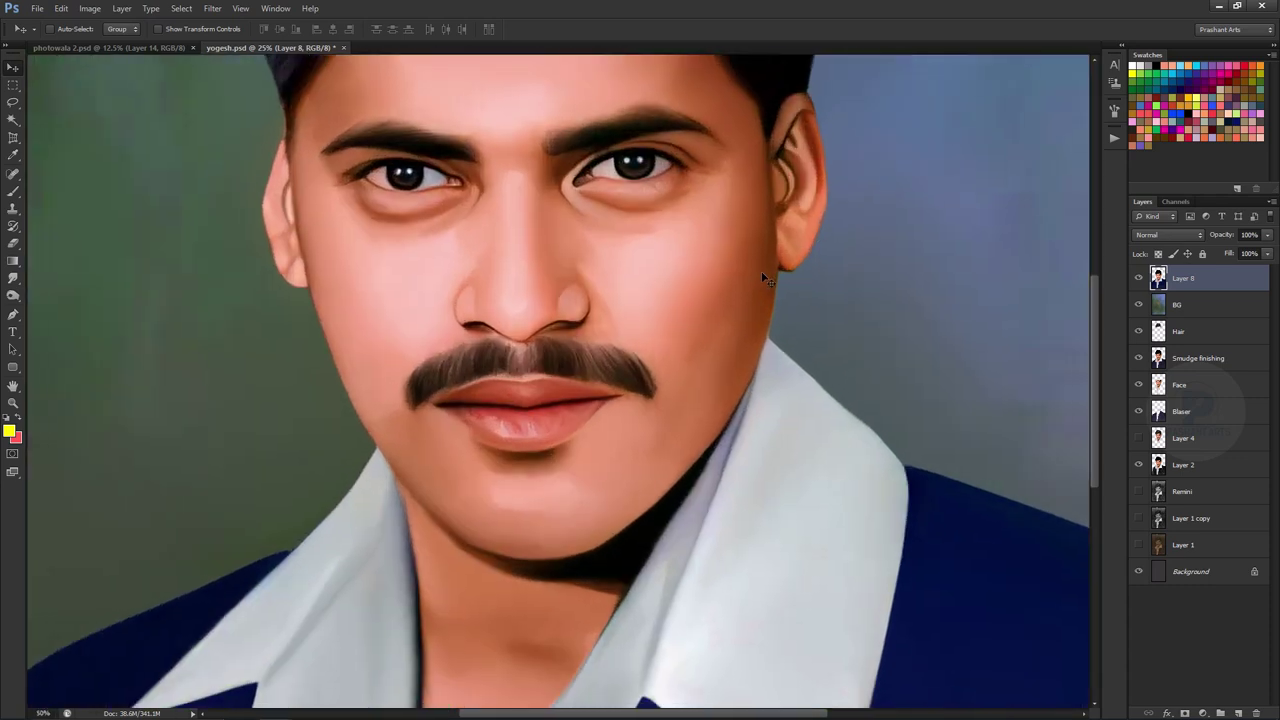
key(ctrl+plus)
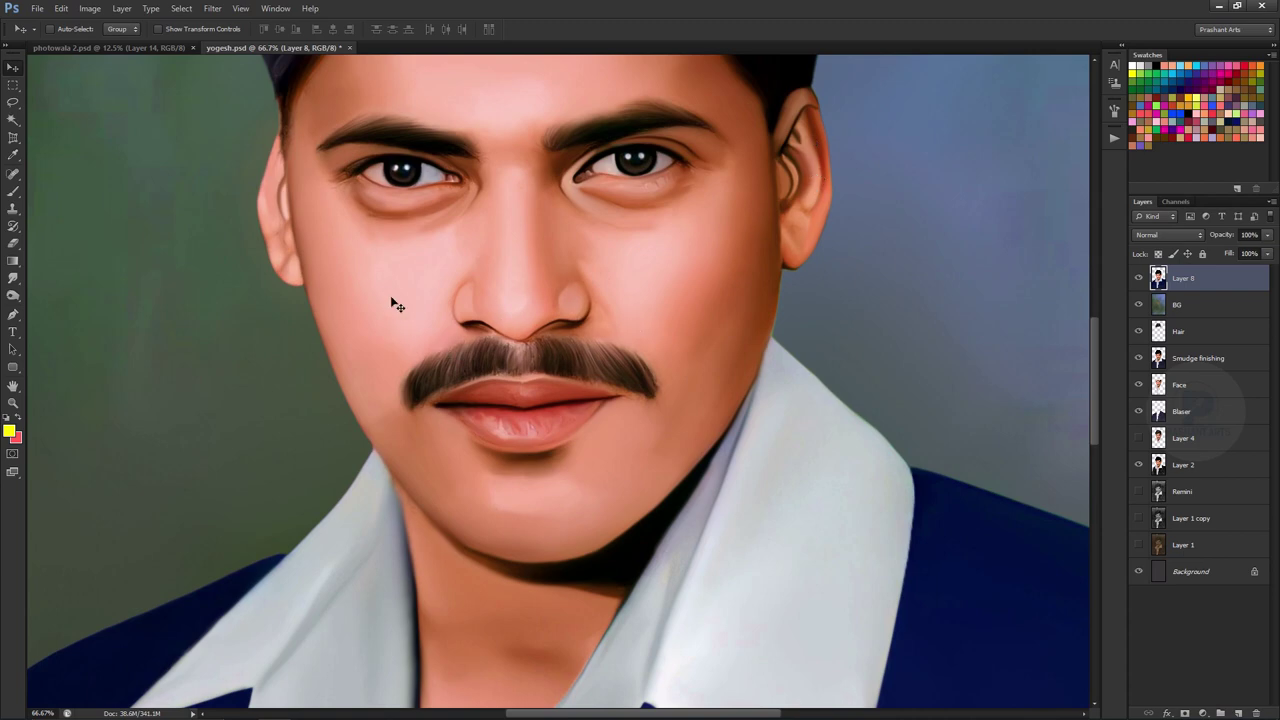
scroll(535, 397, down, 2)
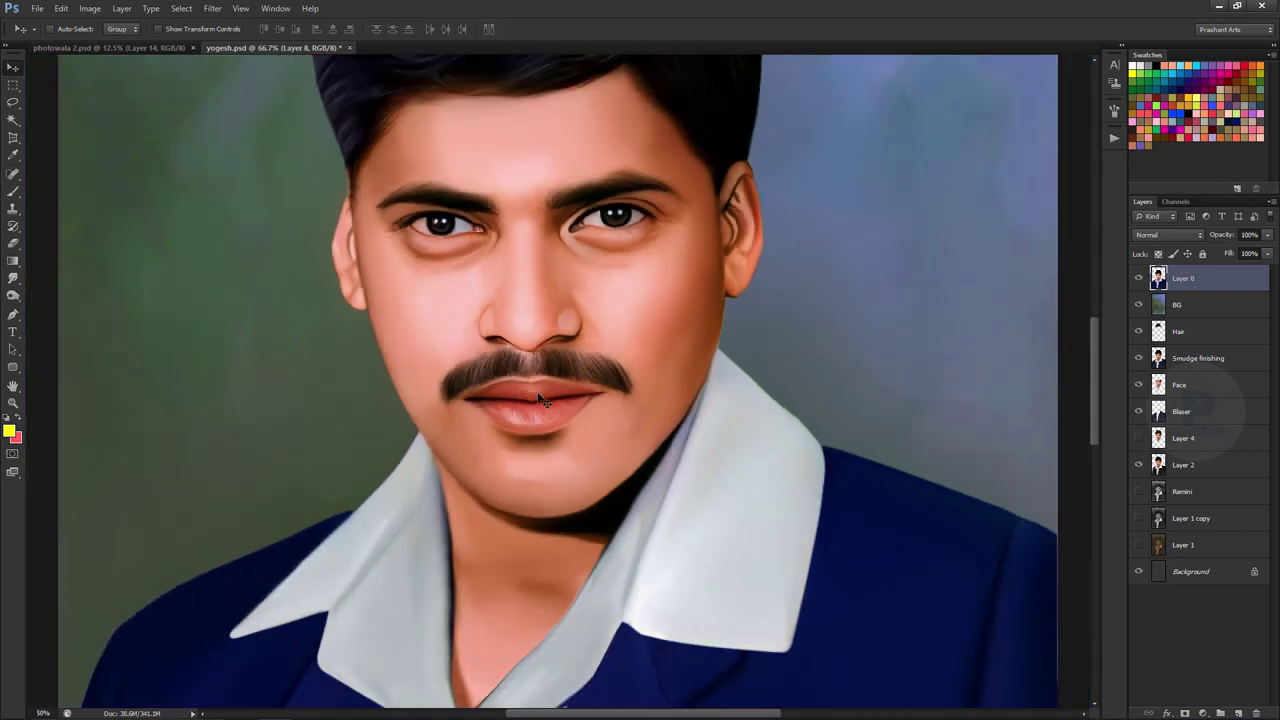
scroll(537, 399, down, 1)
scroll(540, 401, down, 1)
scroll(543, 404, down, 1)
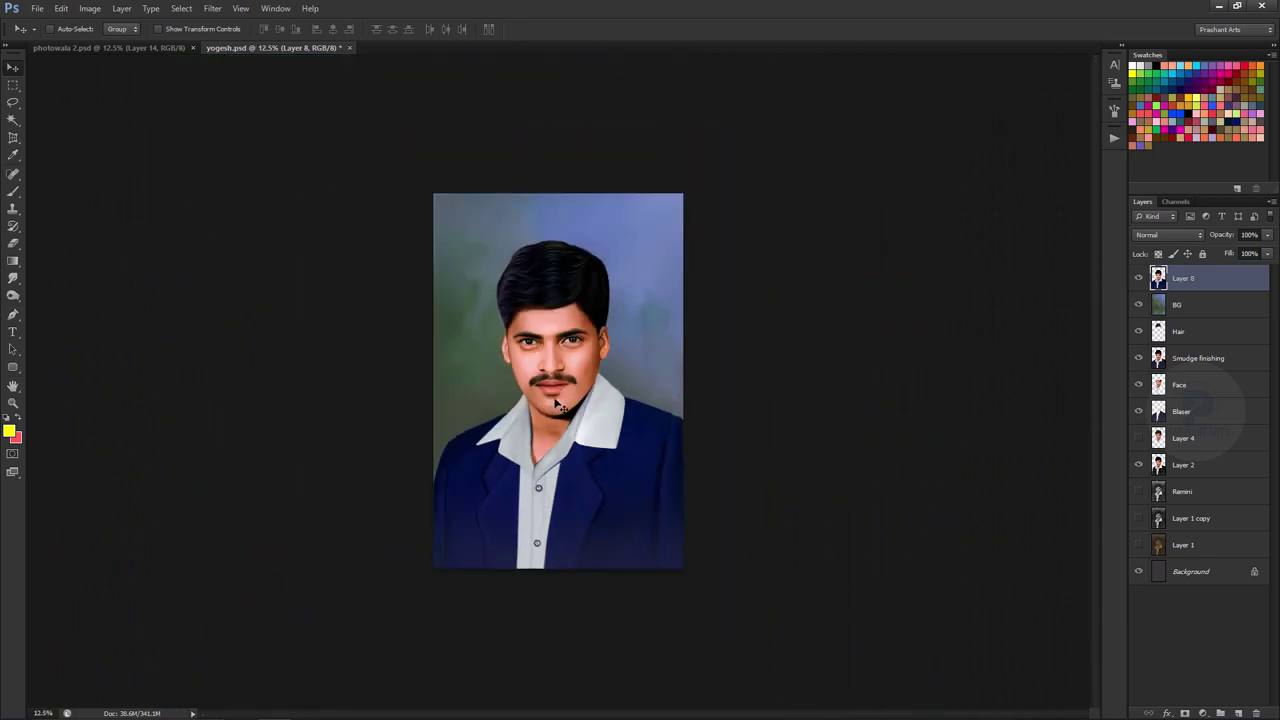
scroll(557, 403, up, 1)
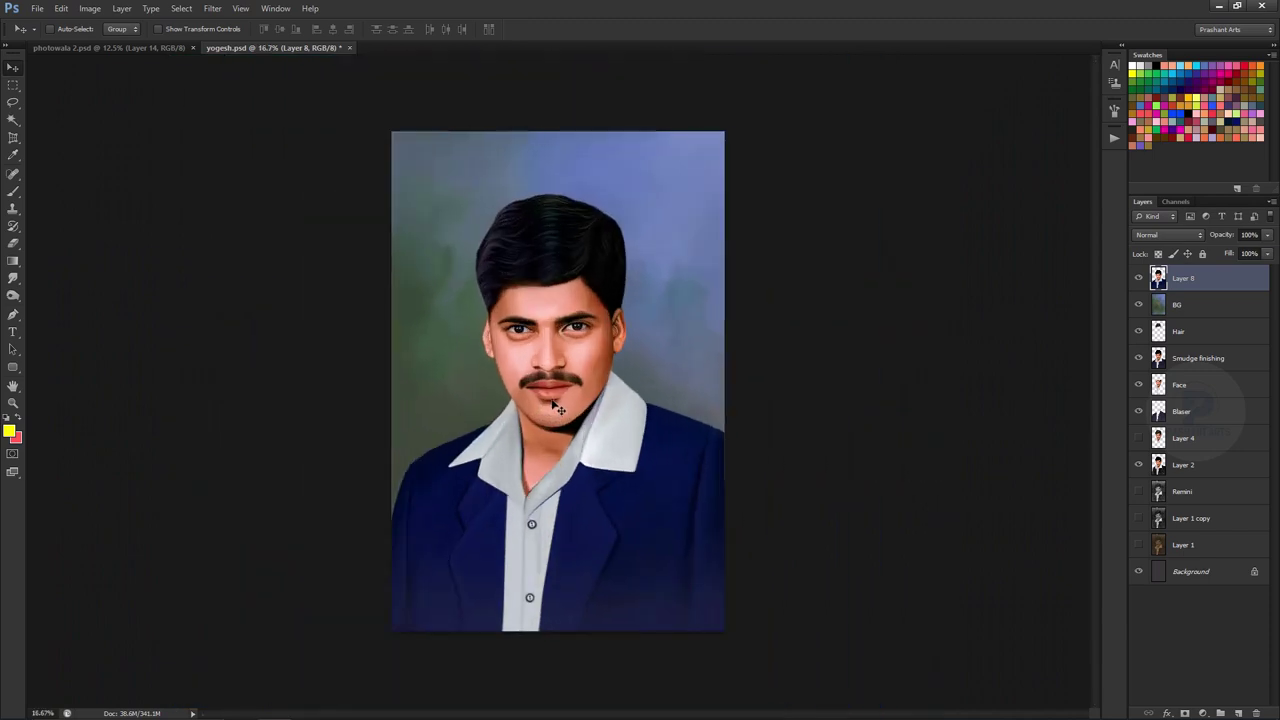
Step: Hide BG, then toggle Layer 9 on and off against the damaged sepia original
click(1138, 305)
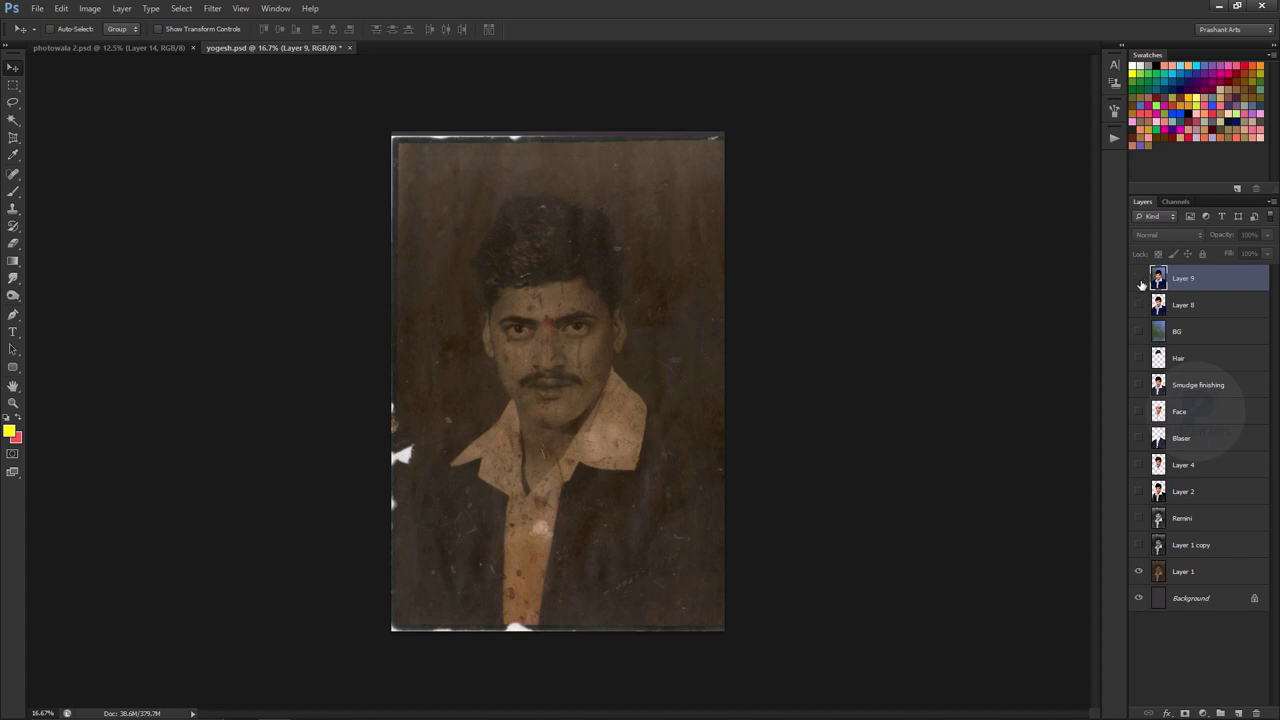
click(1137, 285)
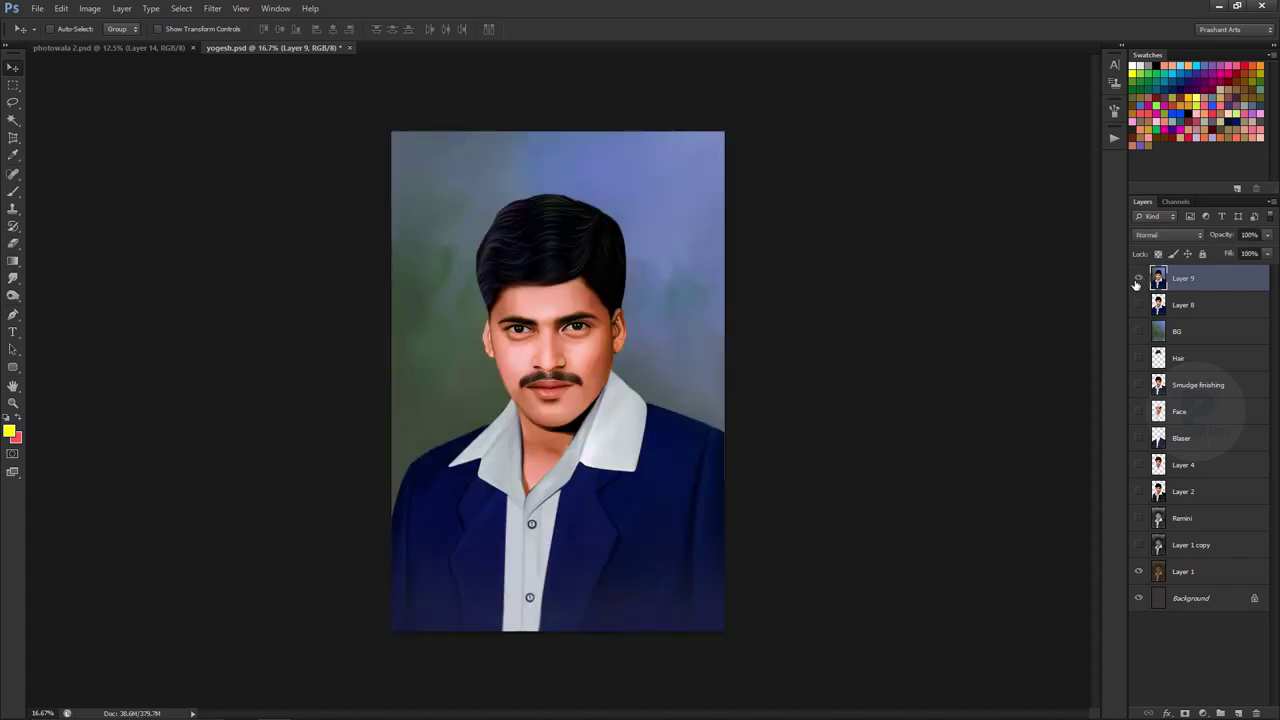
click(1137, 284)
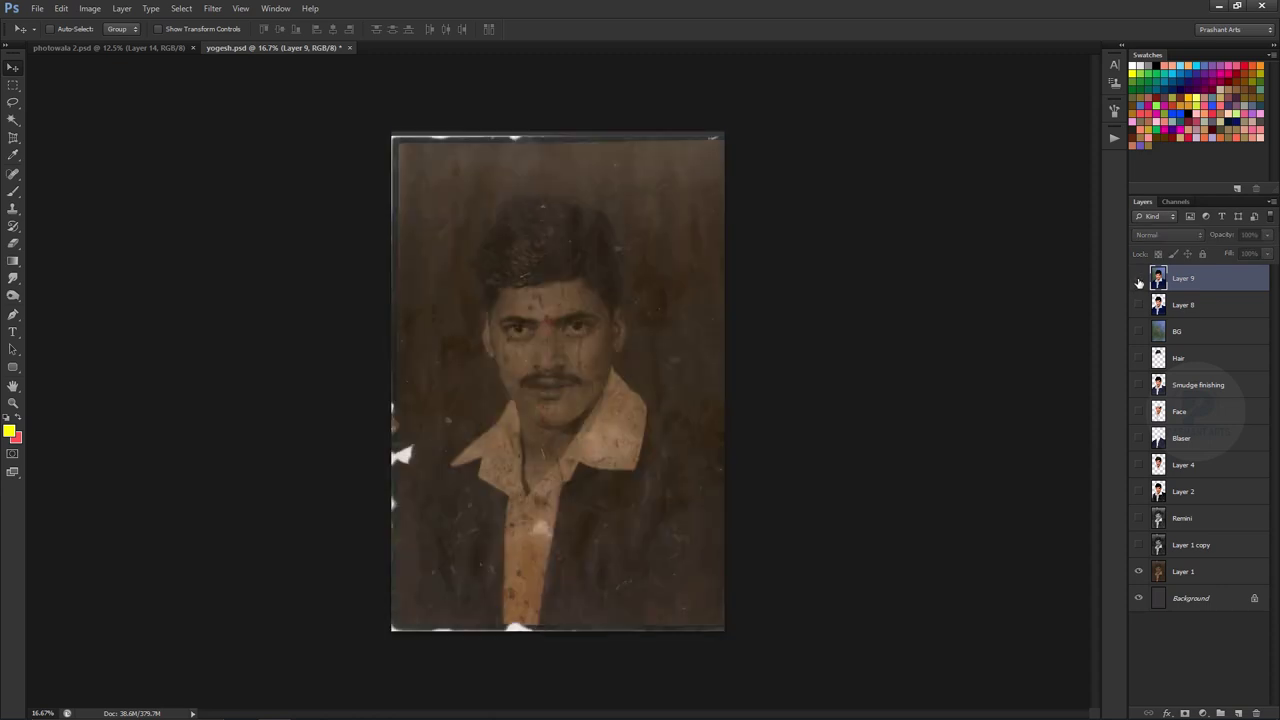
click(1137, 284)
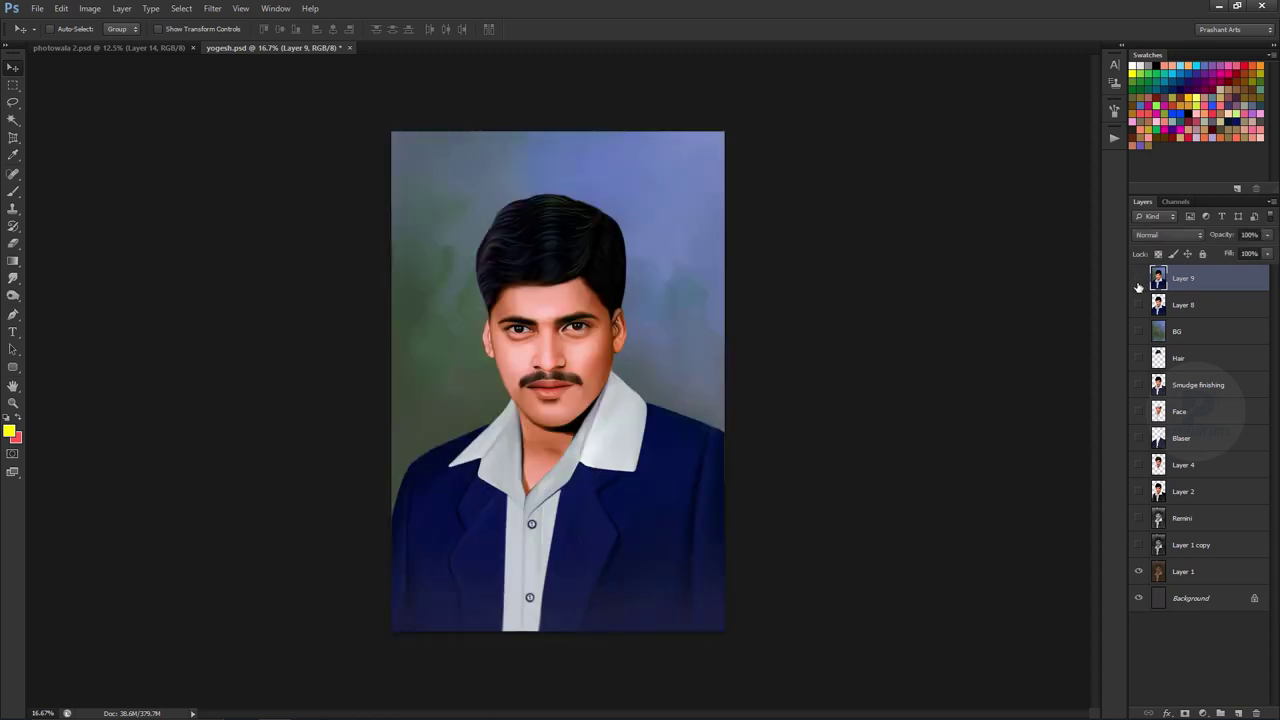
click(1138, 286)
click(1137, 287)
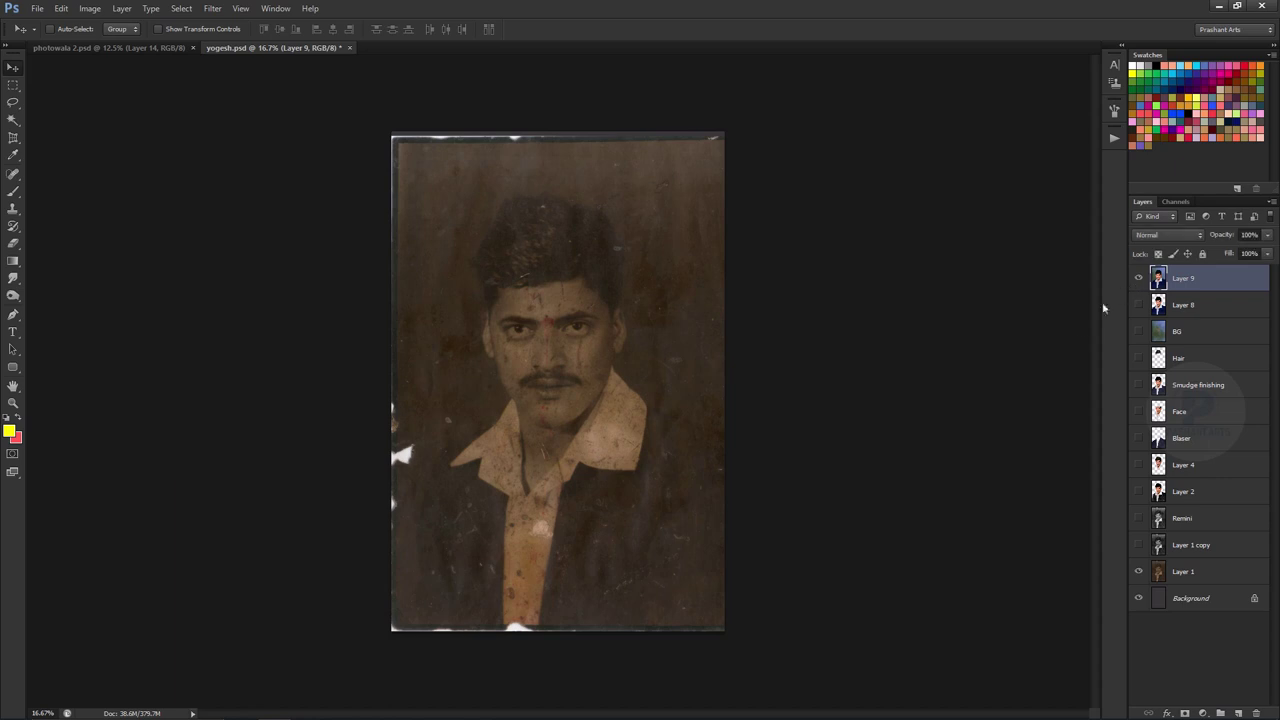